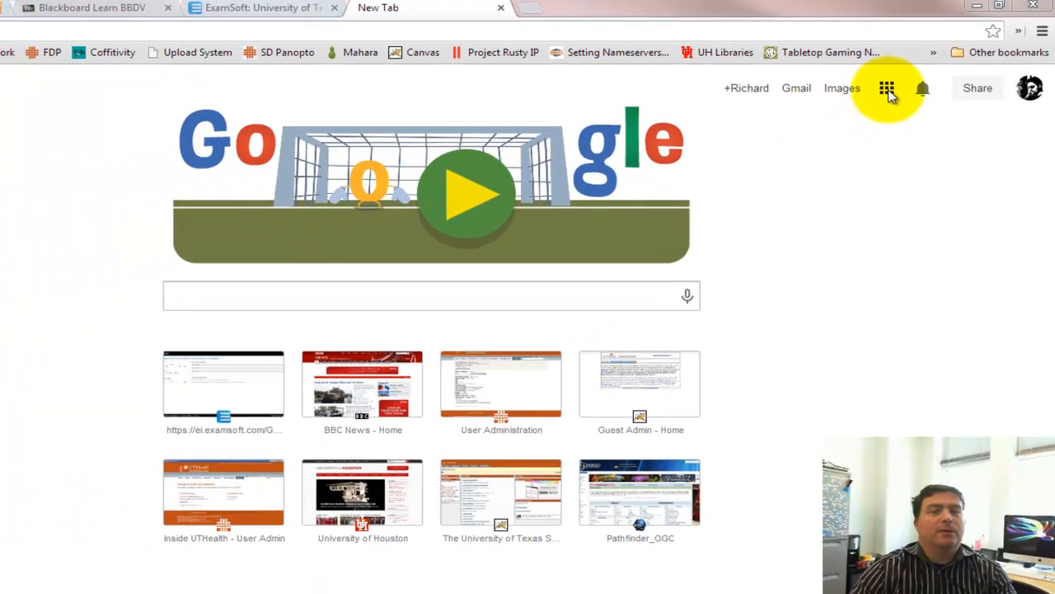
- Go to drive.google.com and check the storage usage of the Drive account
{"action": "left_click", "coordinate": [819, 124]}
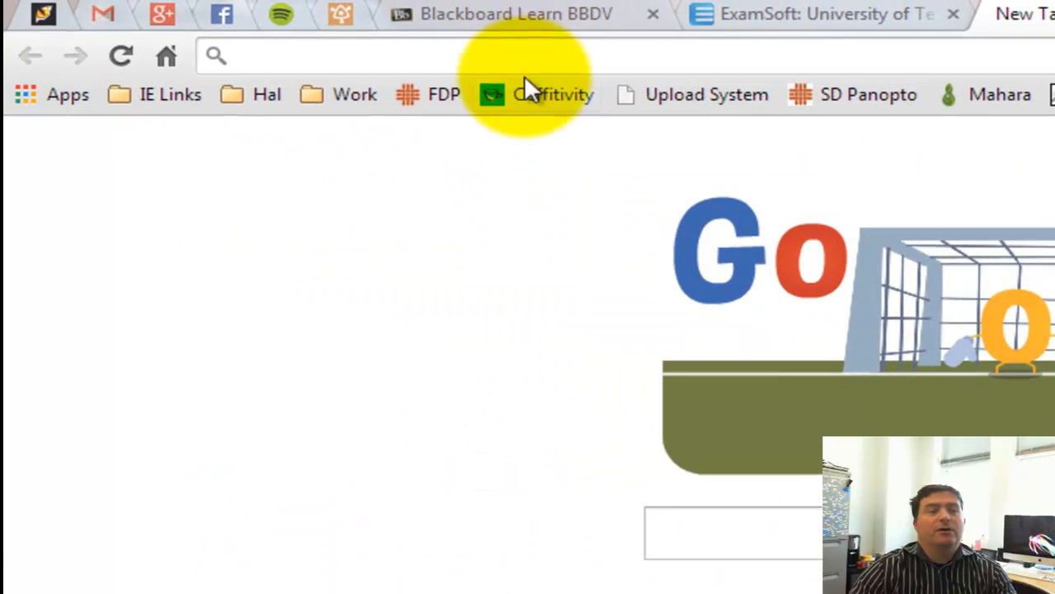
{"action": "left_click", "coordinate": [97, 32]}
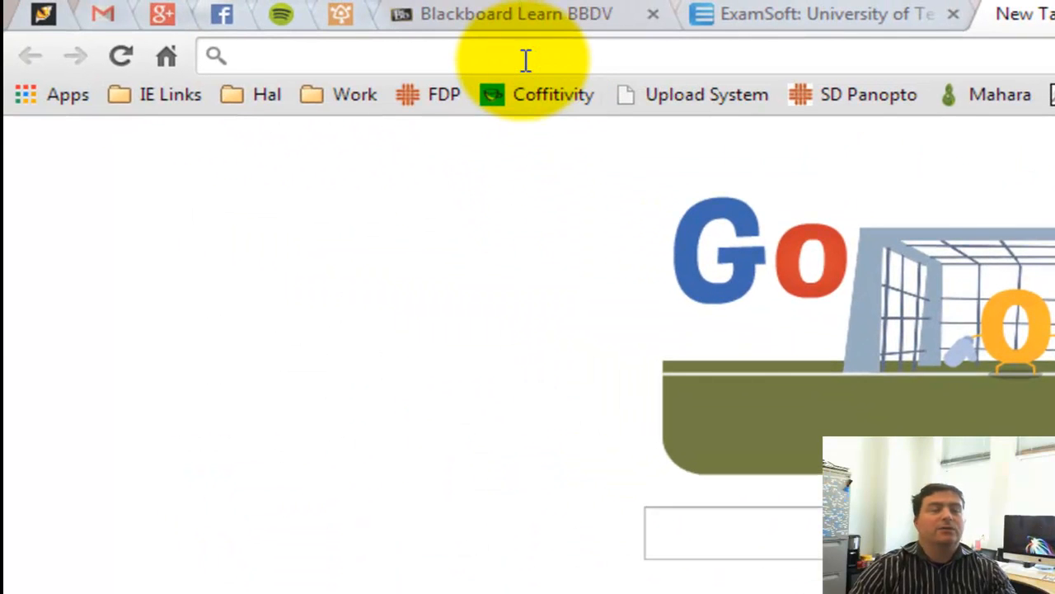
{"action": "type", "text": "drive.google.com"}
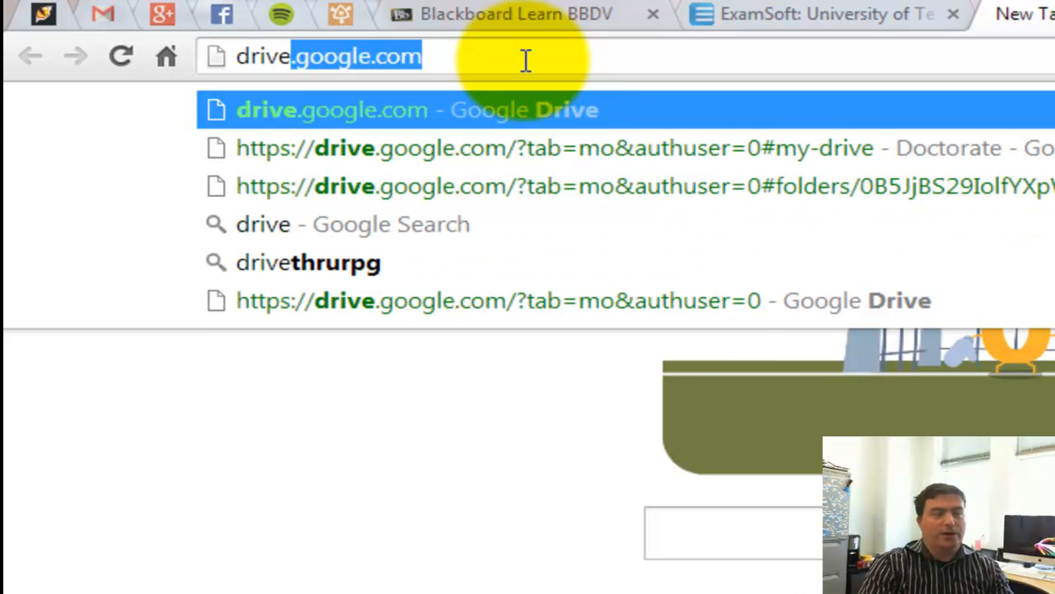
{"action": "key", "text": "Right"}
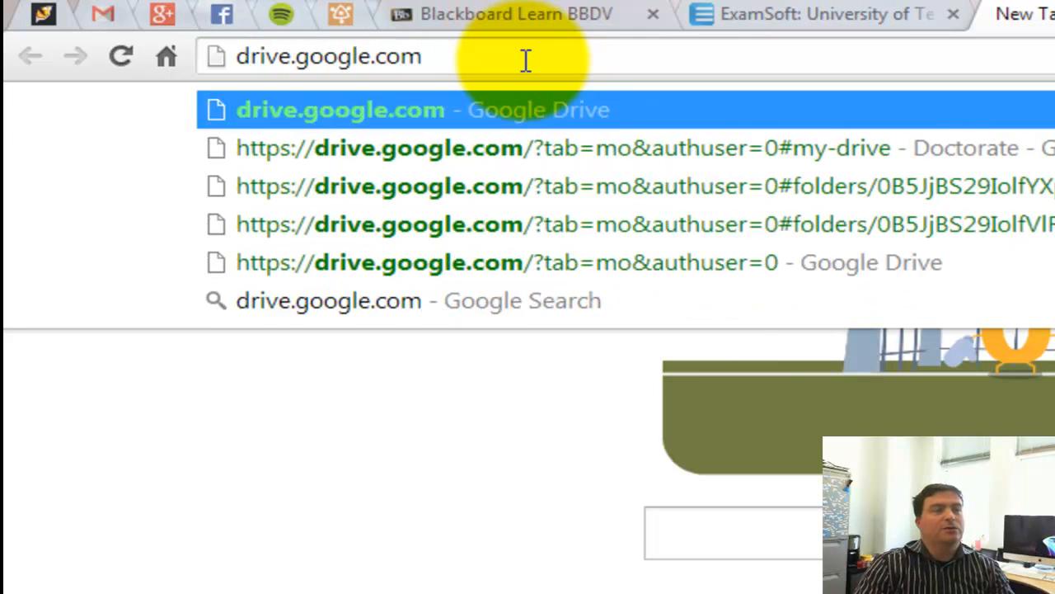
{"action": "key", "text": "Return"}
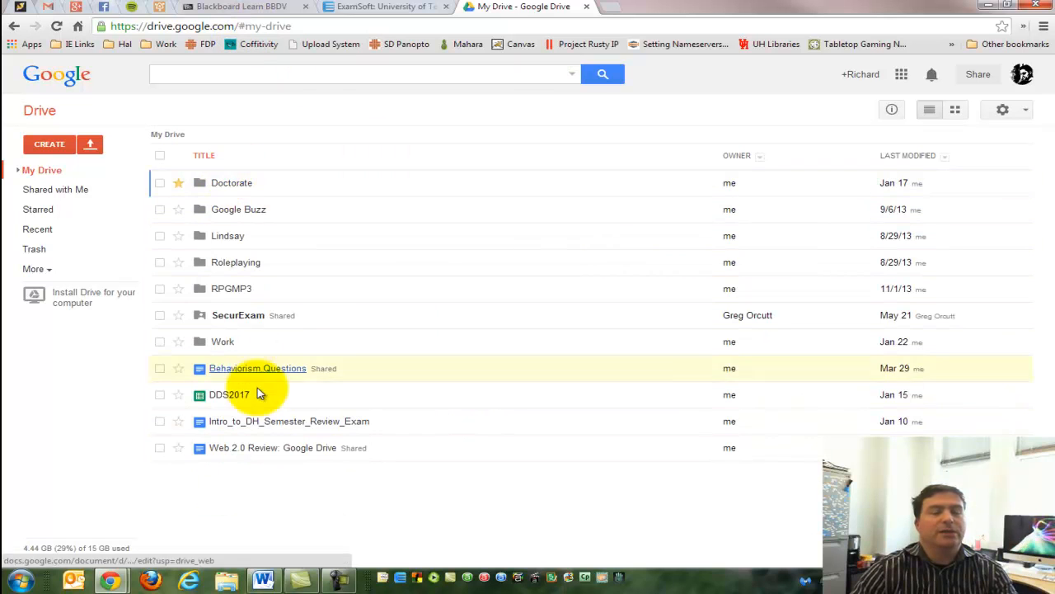
{"action": "mouse_move", "coordinate": [40, 548]}
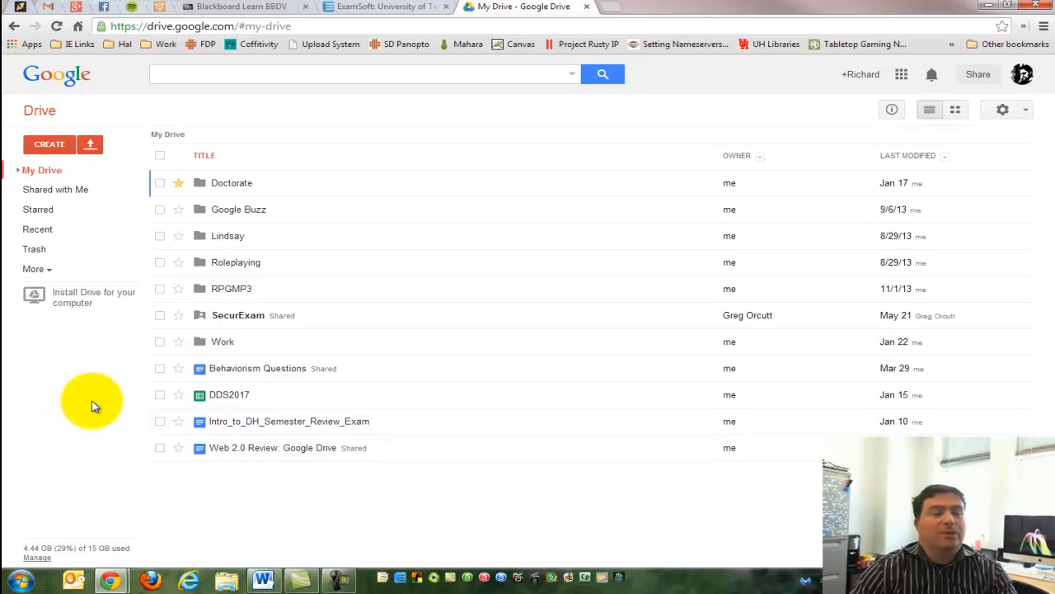
{"action": "mouse_move", "coordinate": [97, 547]}
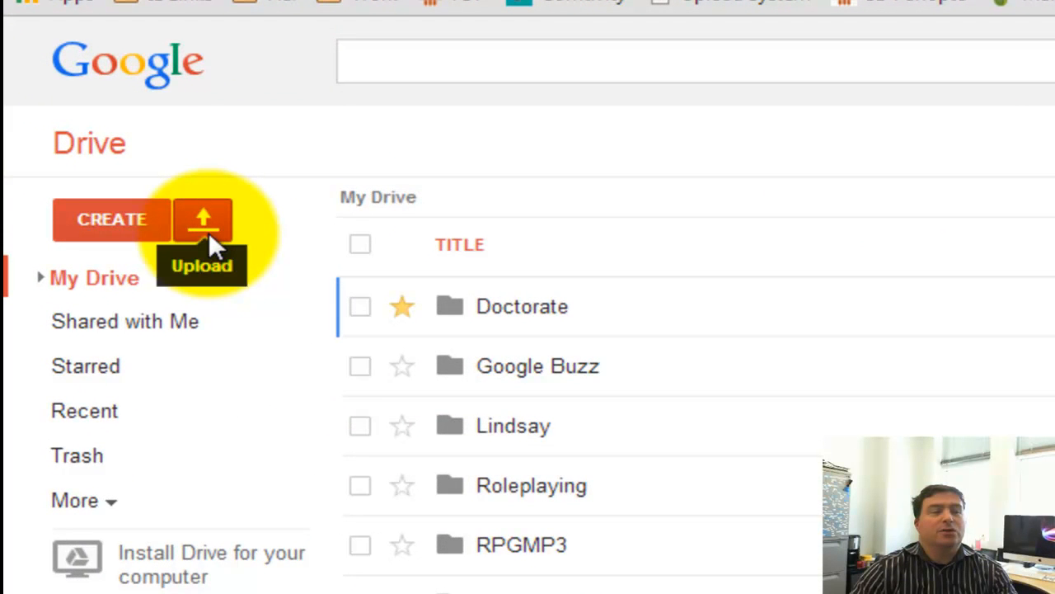
- Upload Jellyfish.jpg from the Sample Pictures folder to My Drive with conversion to Google Docs format enabled, and preview the uploaded image
{"action": "left_click", "coordinate": [208, 231]}
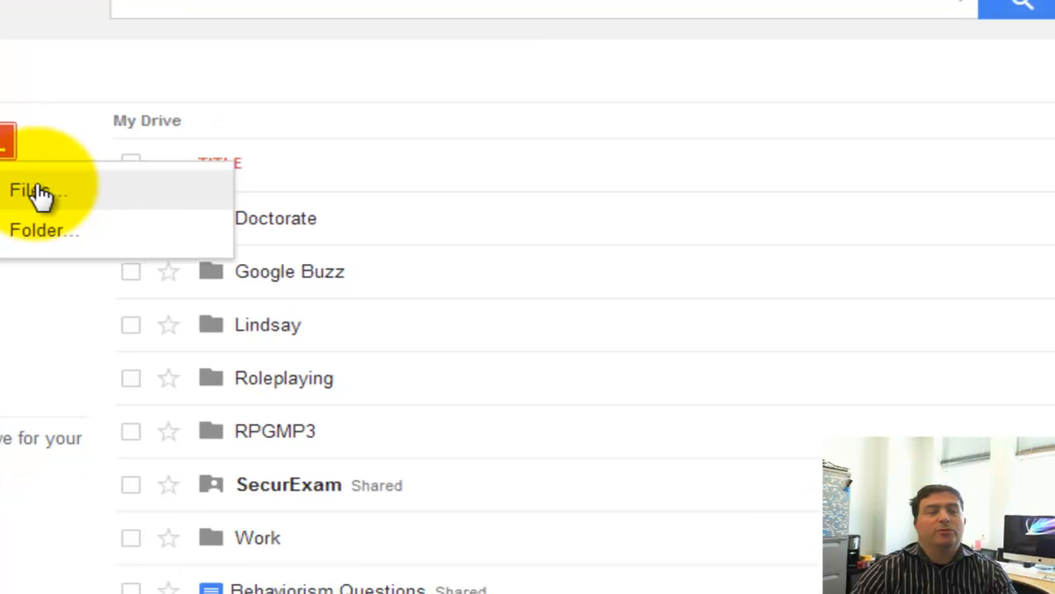
{"action": "left_click", "coordinate": [41, 195]}
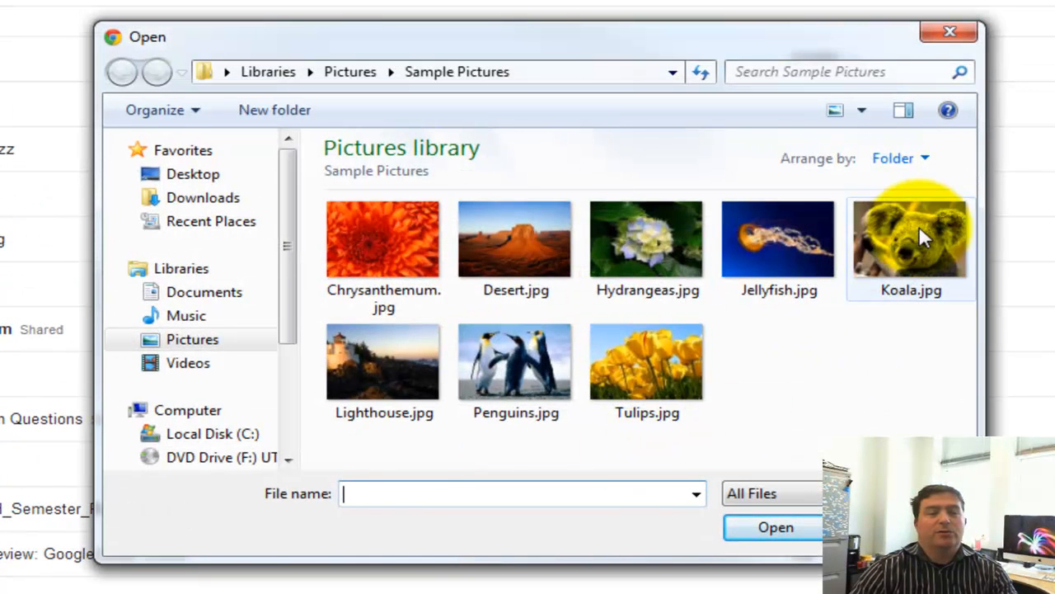
{"action": "left_click", "coordinate": [754, 228]}
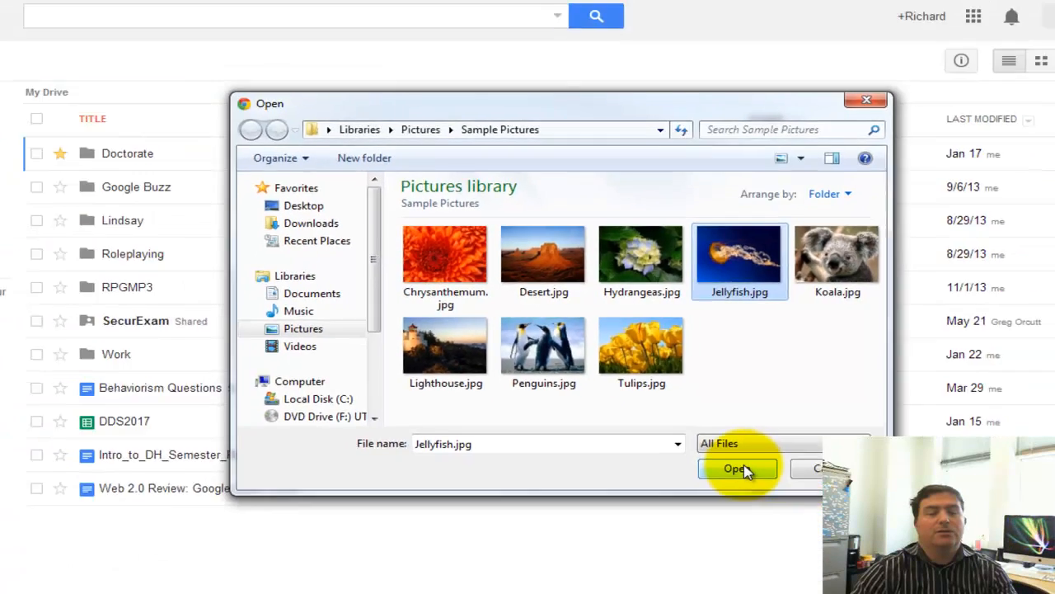
{"action": "left_click", "coordinate": [786, 529]}
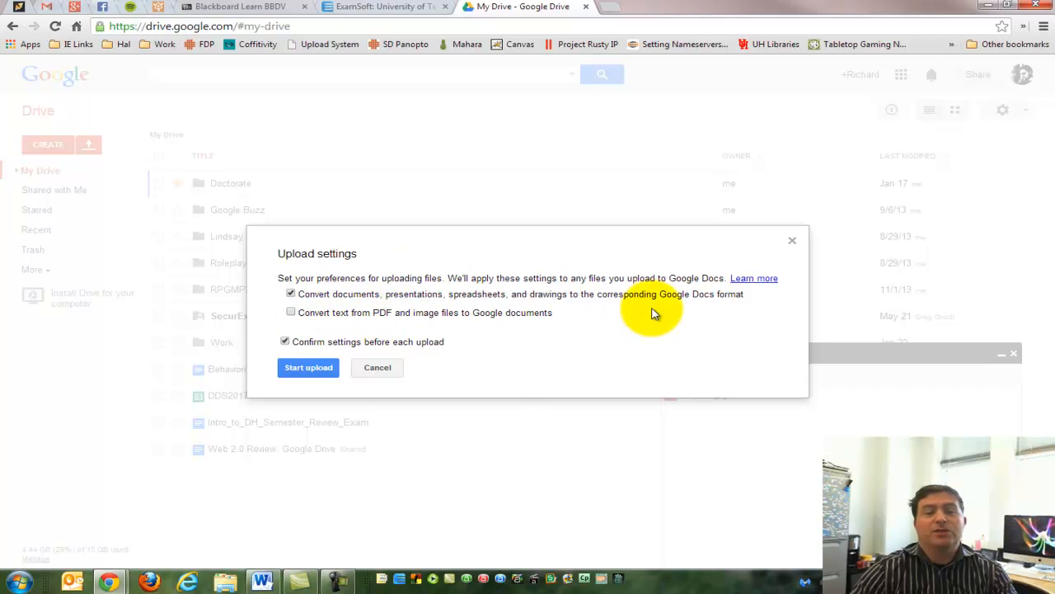
{"action": "left_click", "coordinate": [306, 368]}
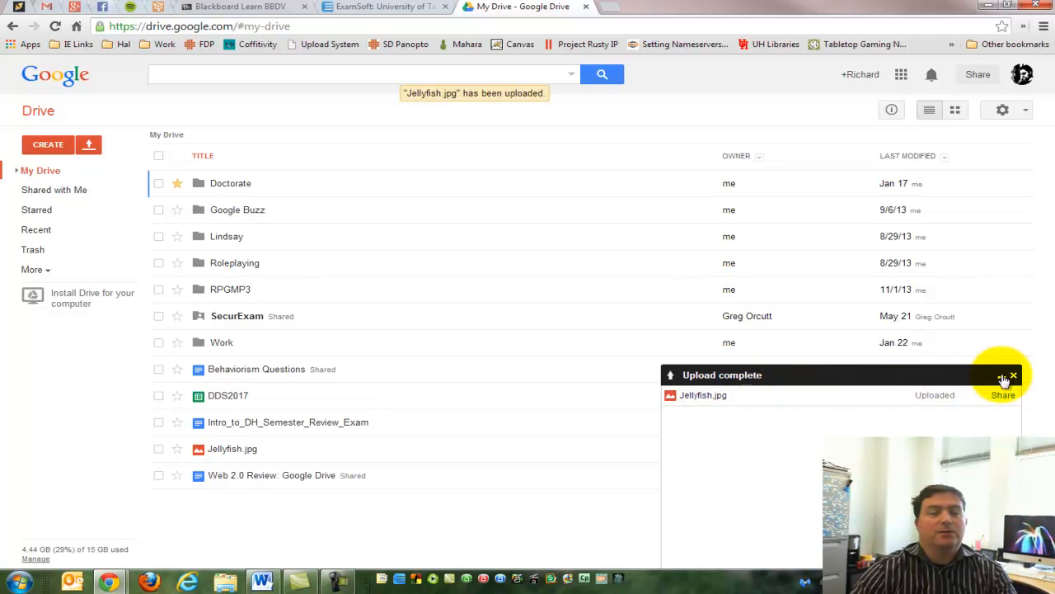
{"action": "left_click", "coordinate": [1014, 378]}
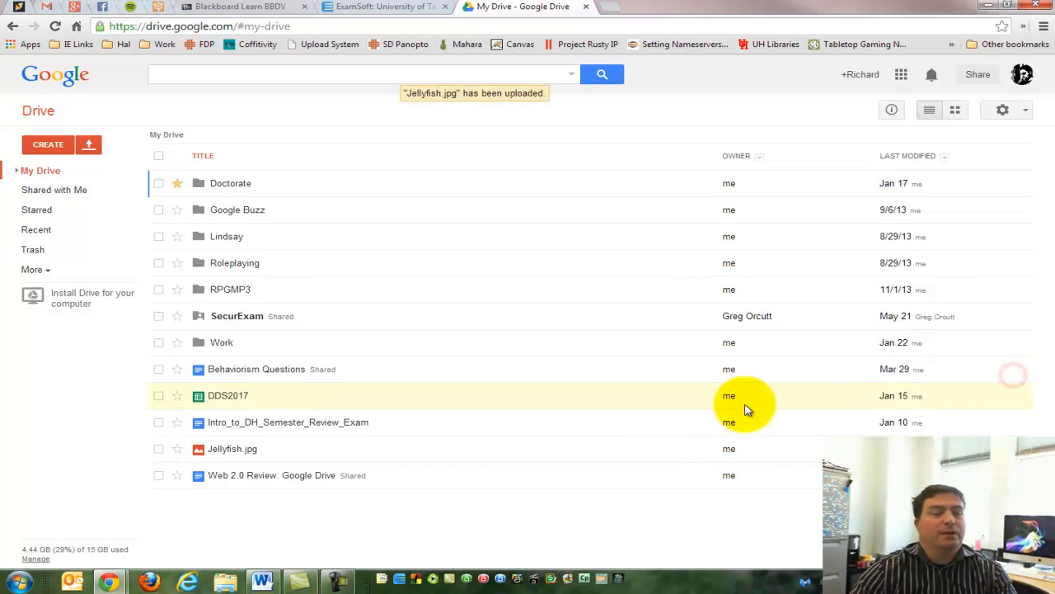
{"action": "left_click", "coordinate": [228, 452]}
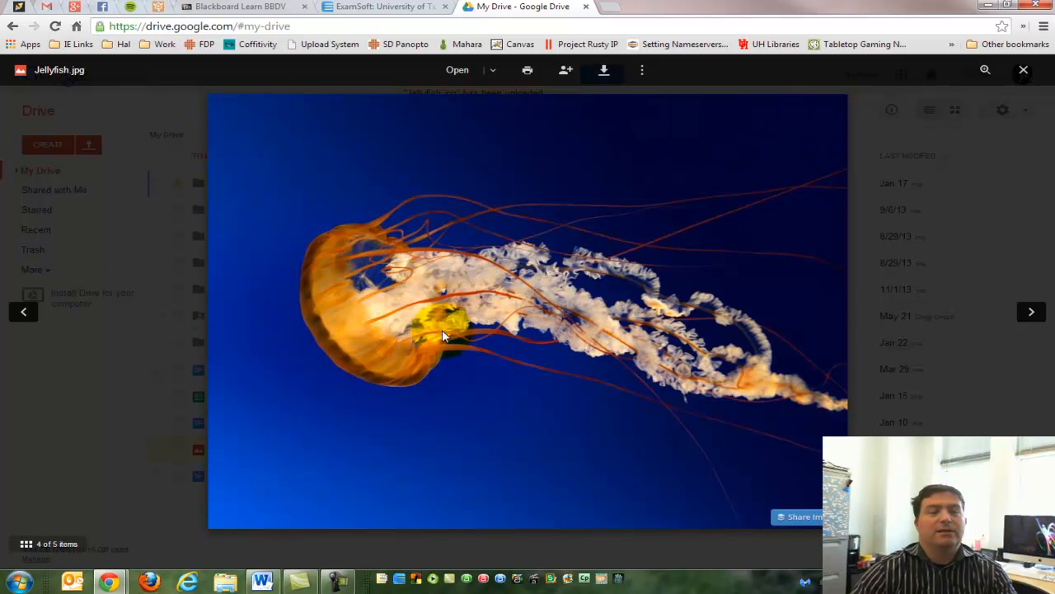
{"action": "left_click", "coordinate": [112, 394]}
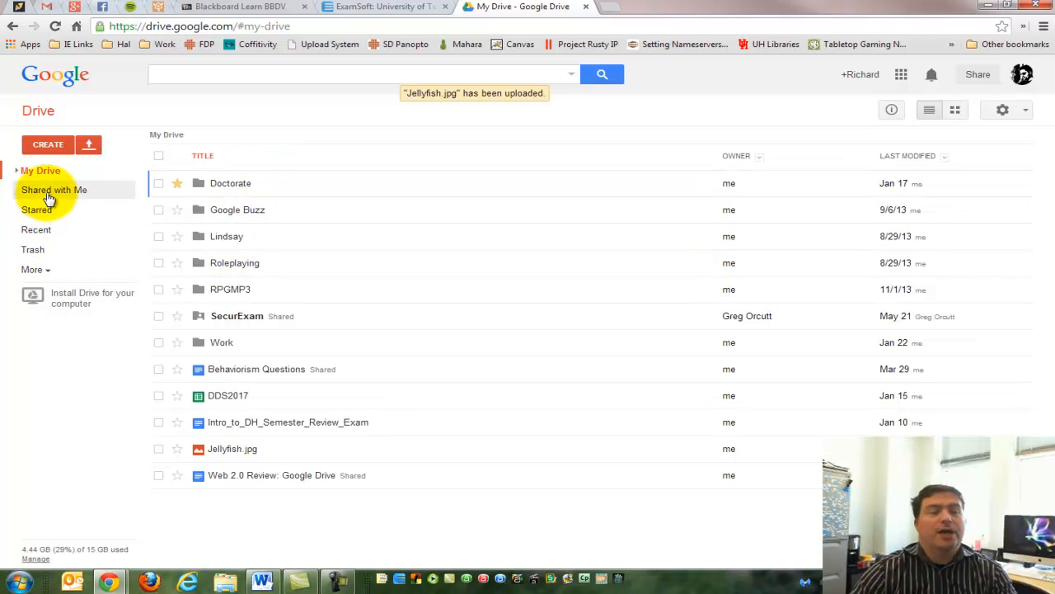
- Open the sharing settings of Jellyfish.jpg and enter the collaborator's e-mail as an invitee with the Can edit access level
{"action": "right_click", "coordinate": [229, 454]}
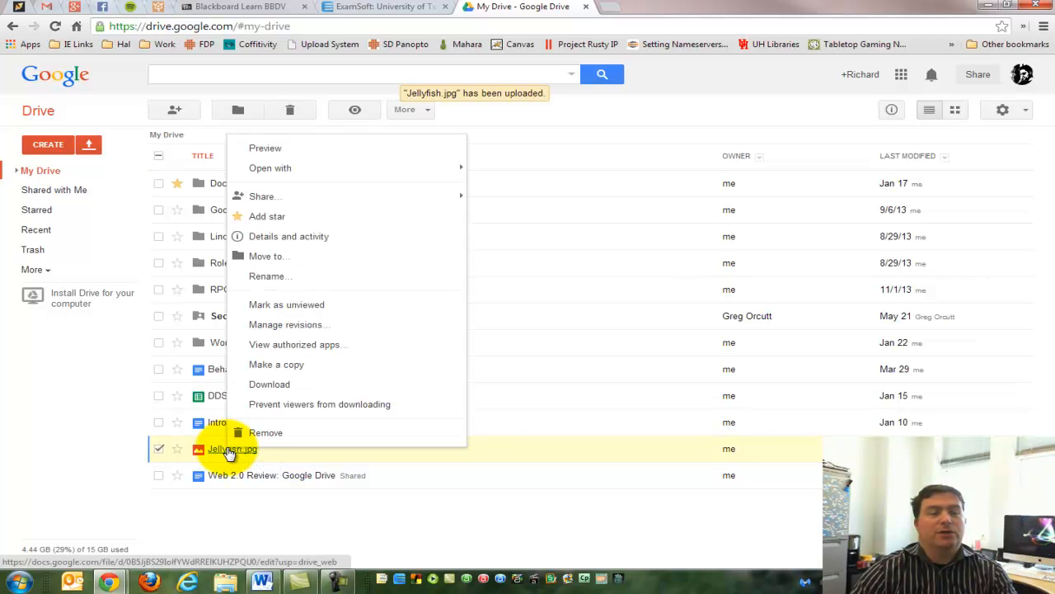
{"action": "mouse_move", "coordinate": [282, 199]}
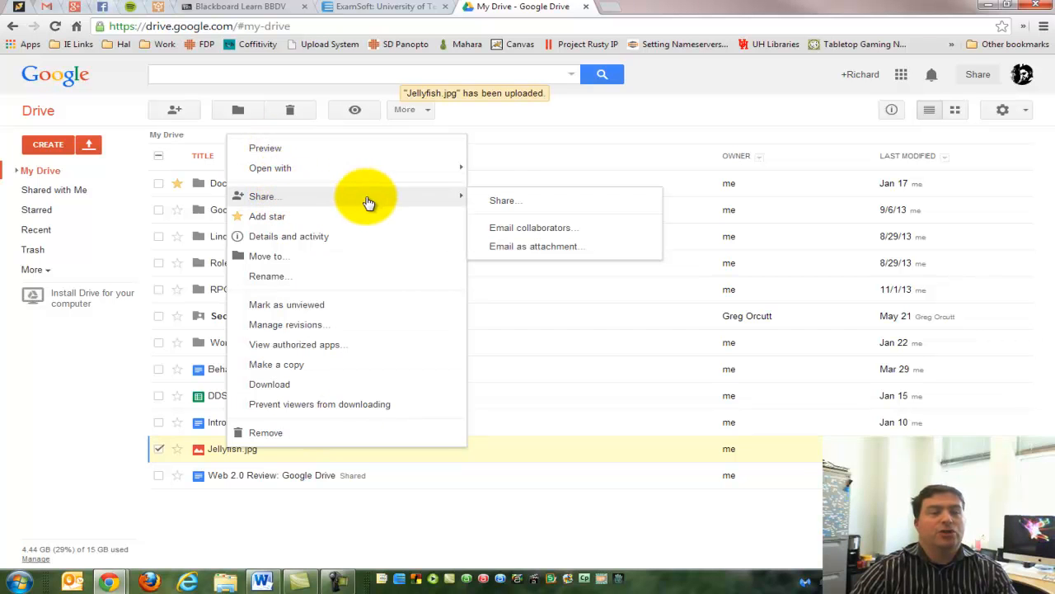
{"action": "left_click", "coordinate": [502, 200]}
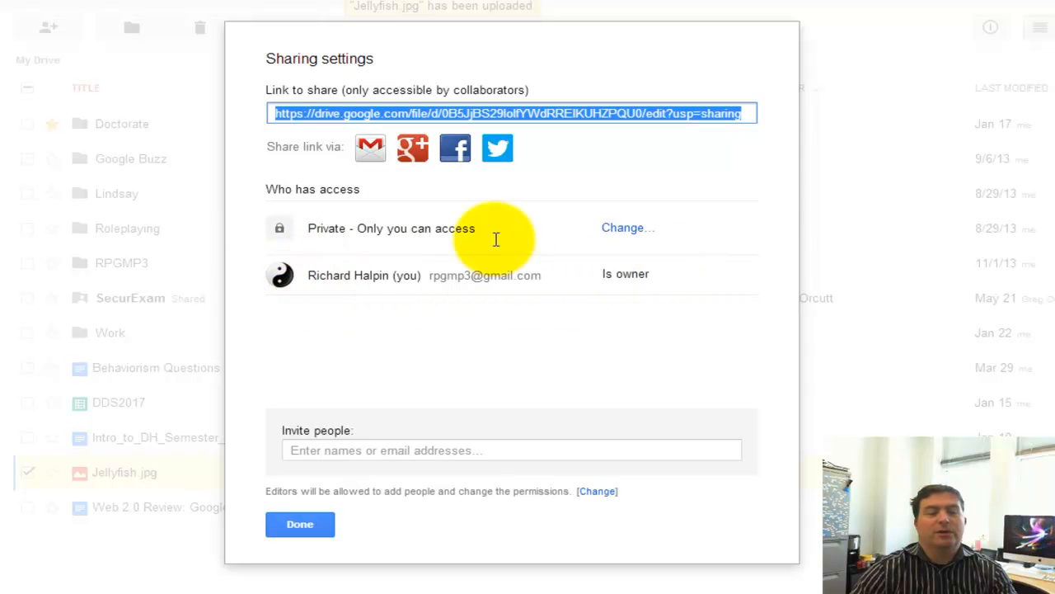
{"action": "left_click", "coordinate": [378, 450]}
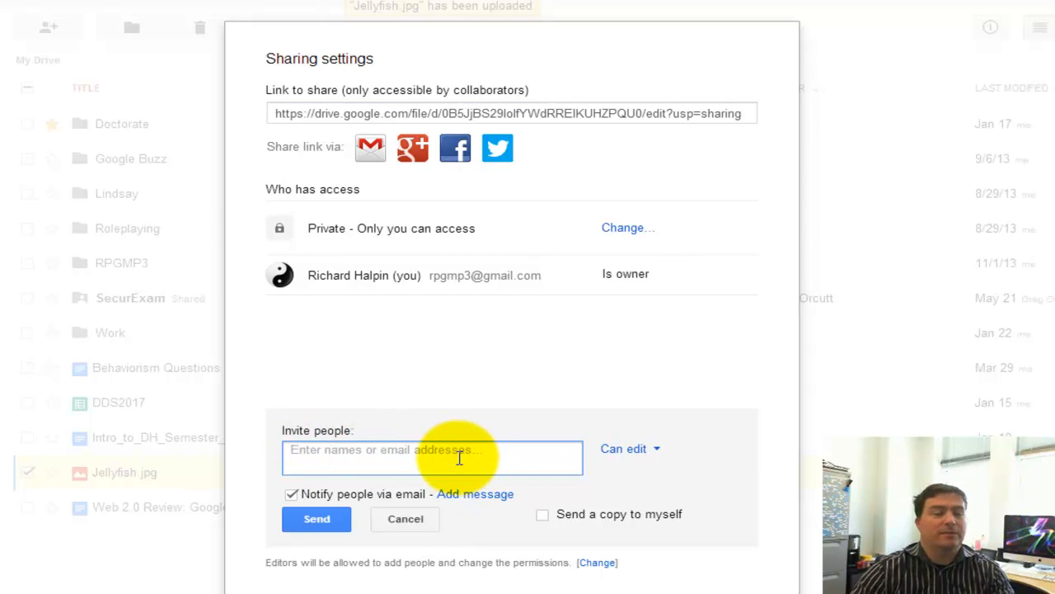
{"action": "type", "text": "ruby"}
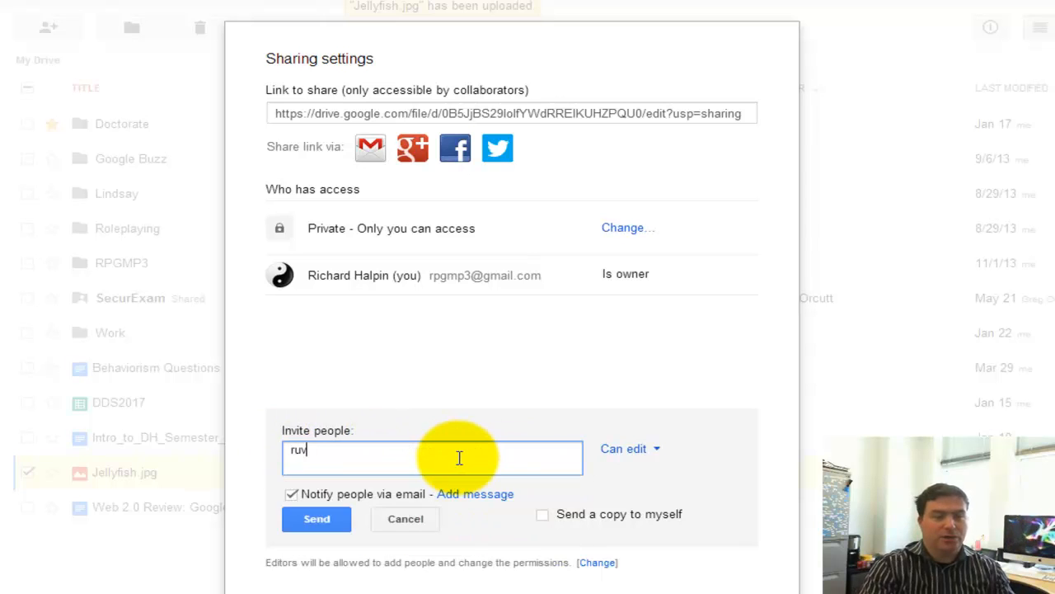
{"action": "left_click", "coordinate": [356, 488]}
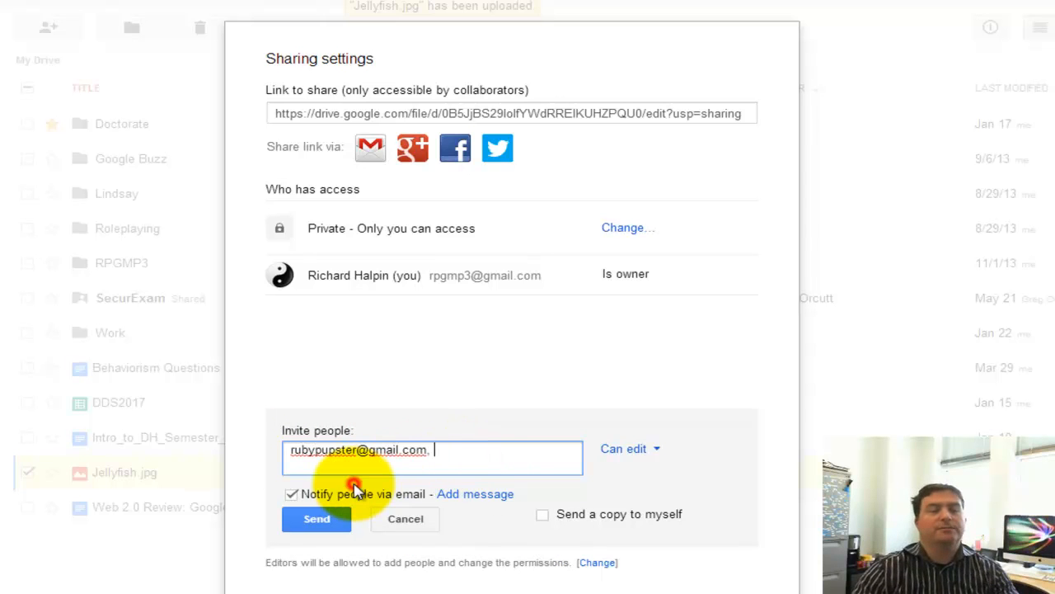
{"action": "left_click", "coordinate": [642, 455]}
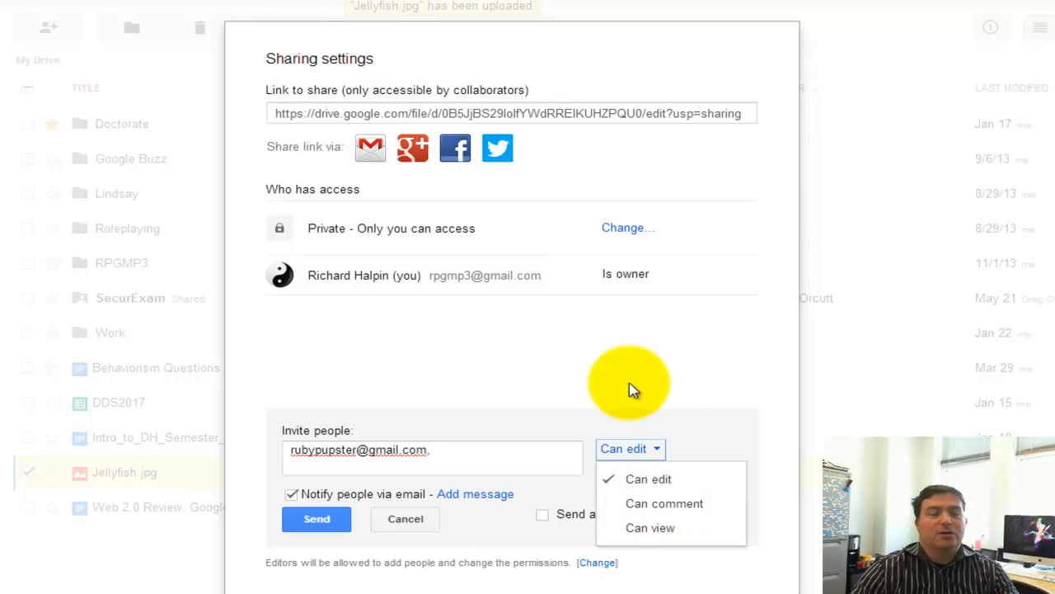
{"action": "left_click", "coordinate": [678, 429]}
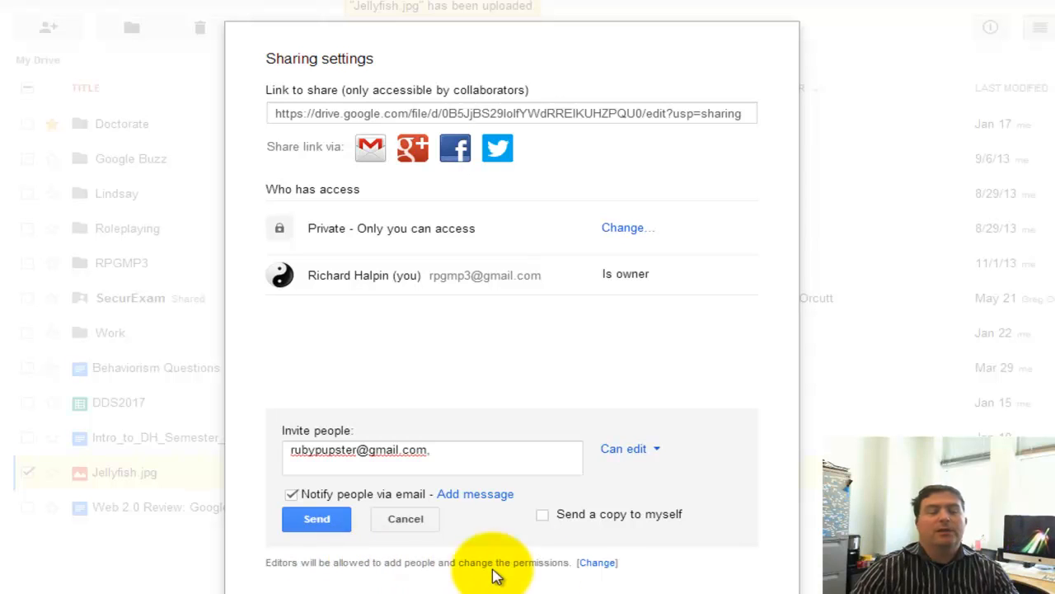
- Restrict permission changes on Jellyfish.jpg to the owner only and send the invitation with e-mail notification
{"action": "left_click", "coordinate": [597, 564]}
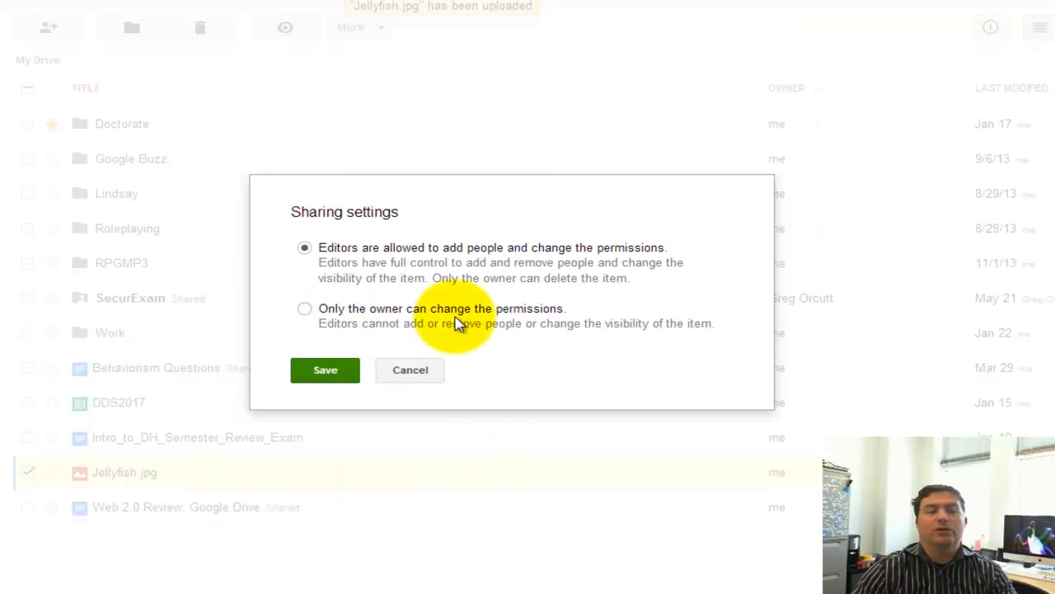
{"action": "left_click", "coordinate": [305, 311]}
{"action": "left_click", "coordinate": [320, 371]}
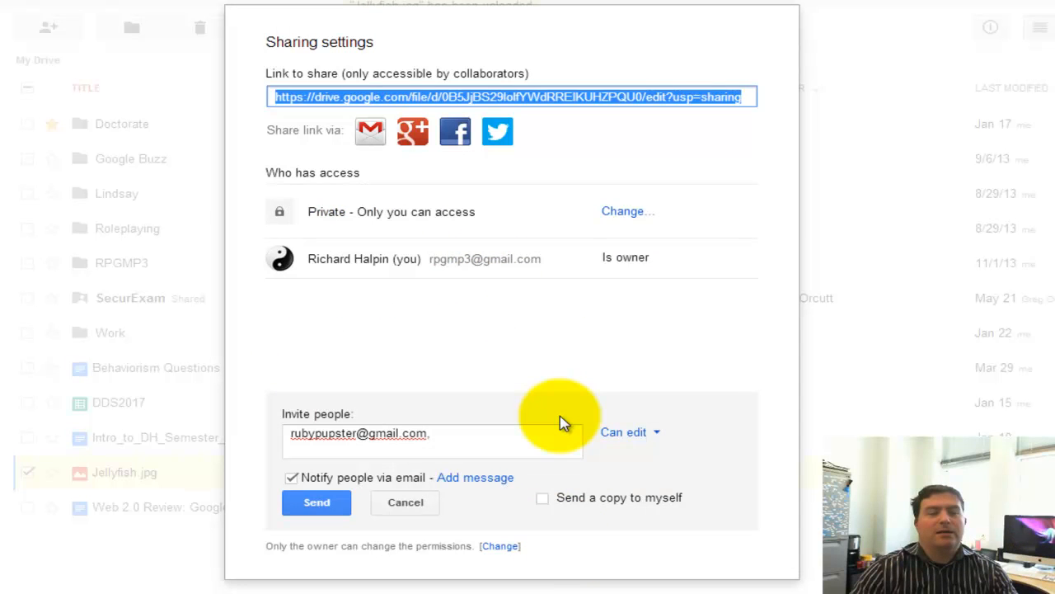
{"action": "left_click", "coordinate": [324, 506]}
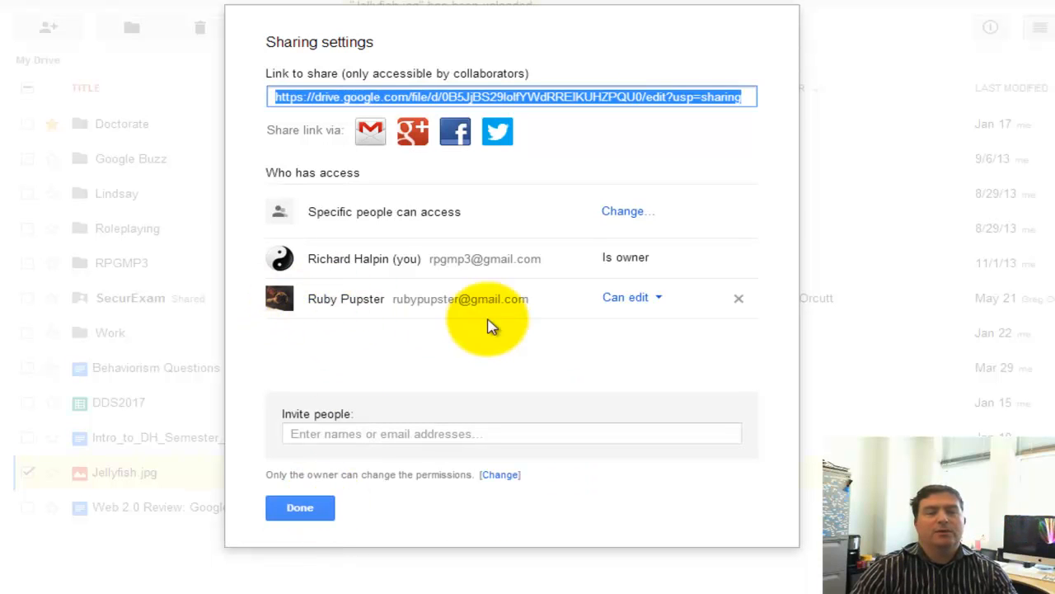
- Review the collaborator's access levels and the visibility options of Jellyfish.jpg, close the sharing settings and deselect the file
{"action": "left_click", "coordinate": [649, 303]}
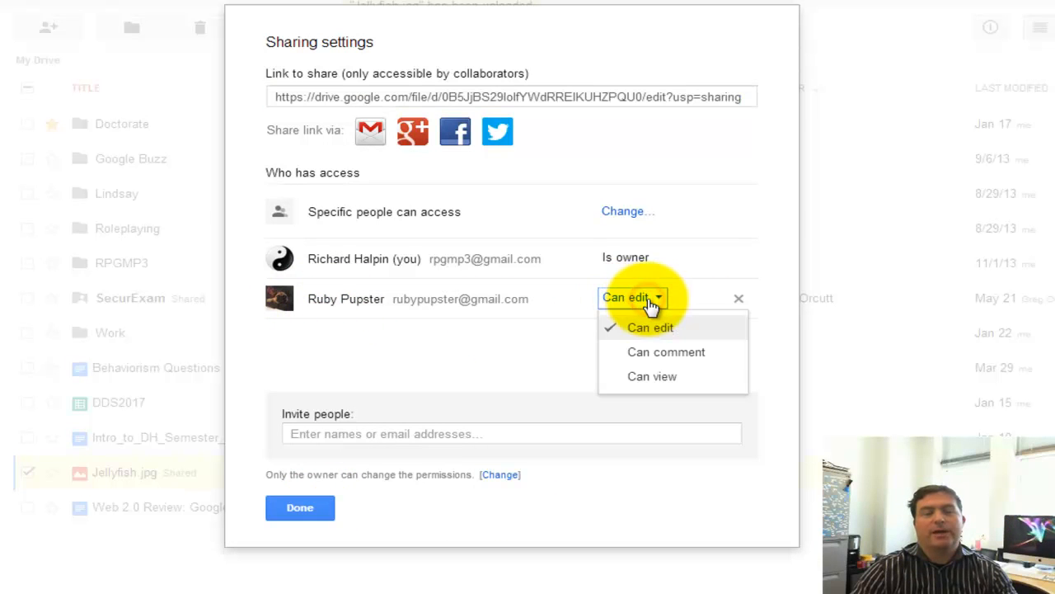
{"action": "left_click", "coordinate": [659, 297]}
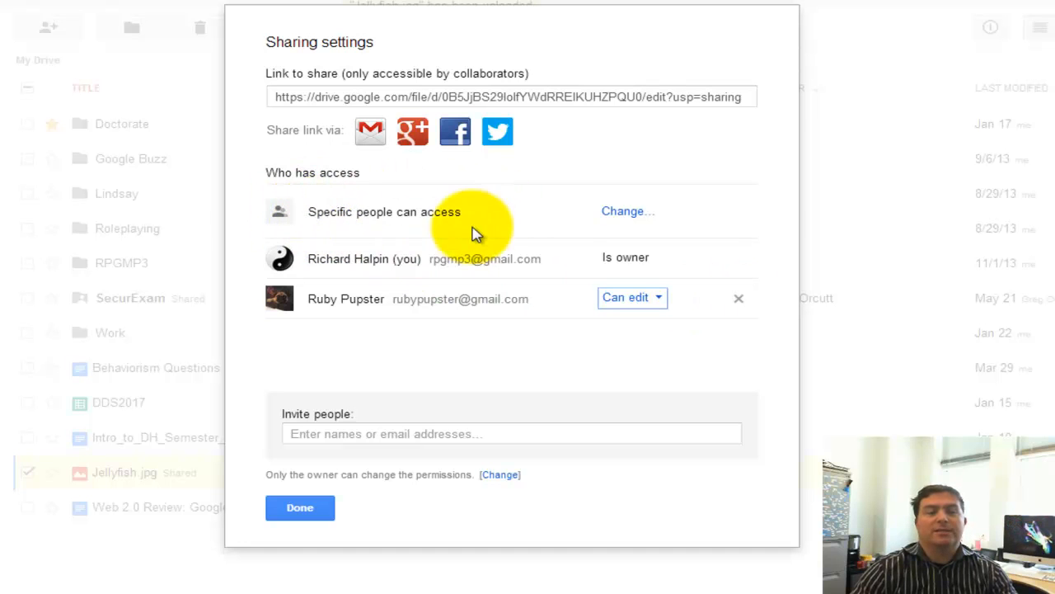
{"action": "left_click", "coordinate": [625, 216]}
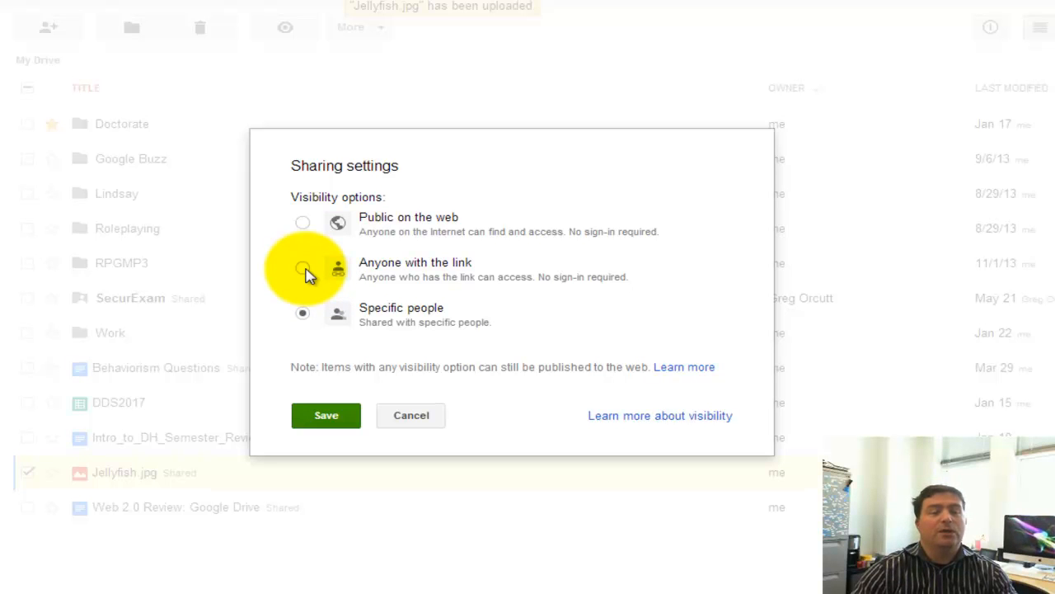
{"action": "left_click", "coordinate": [425, 422]}
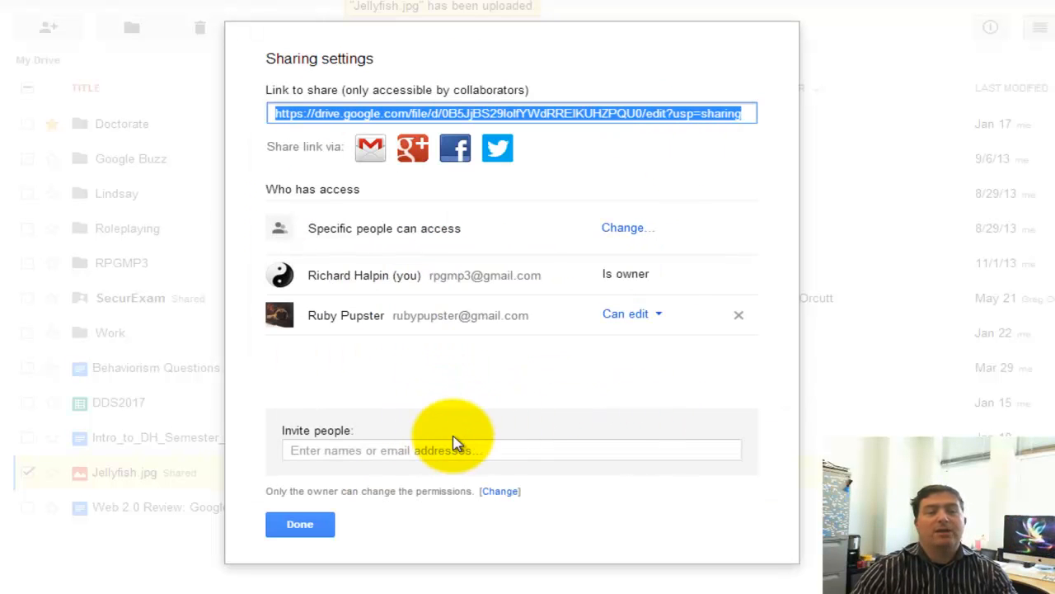
{"action": "left_click", "coordinate": [299, 527]}
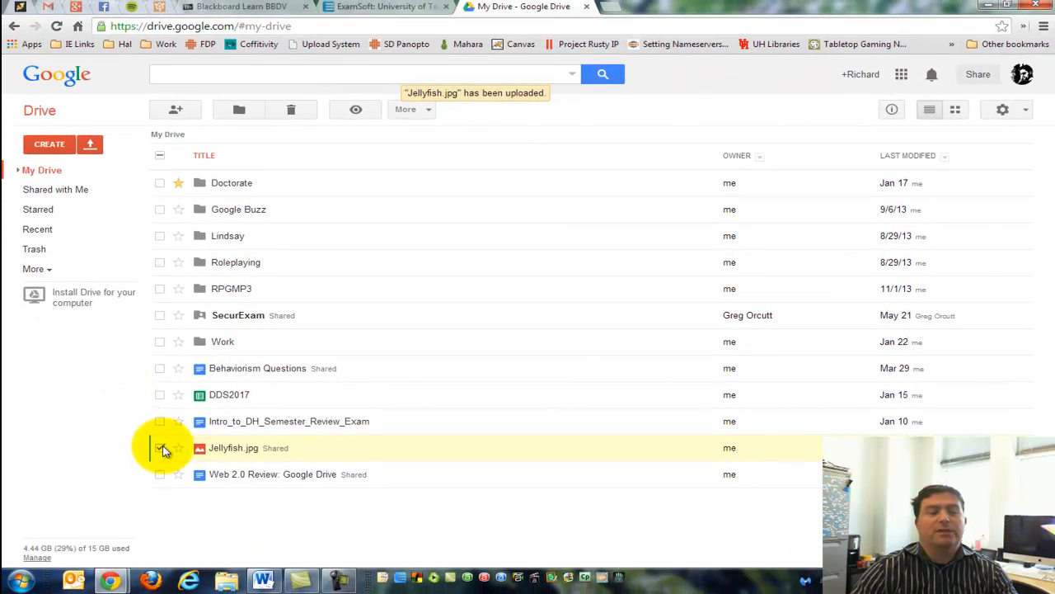
{"action": "left_click", "coordinate": [161, 447]}
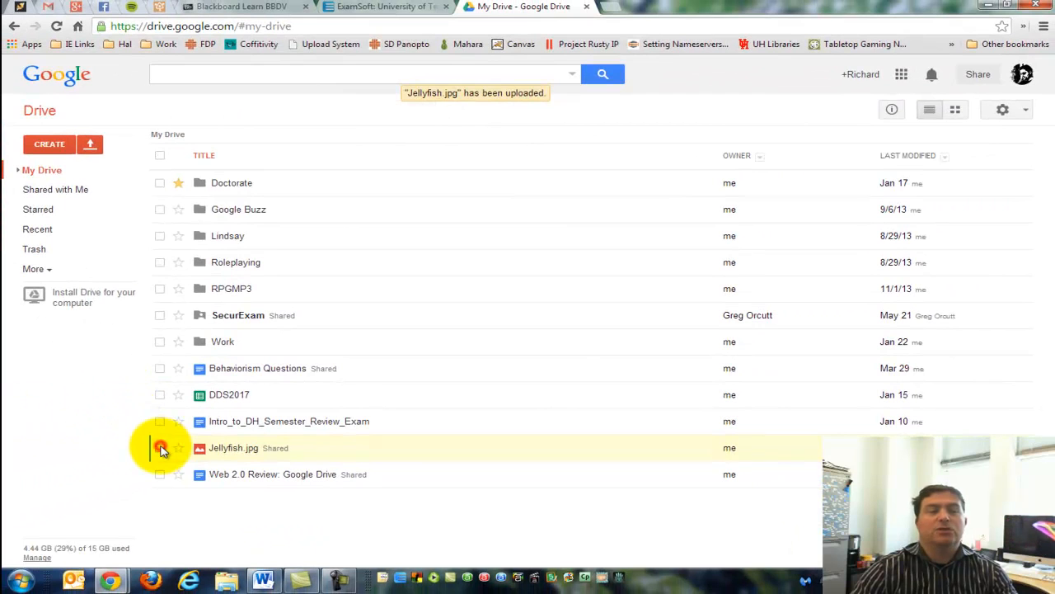
- Open the shared document Web 2.0 Review: Google Drive and check its name in the rename settings, keeping it as is
{"action": "left_click", "coordinate": [177, 184]}
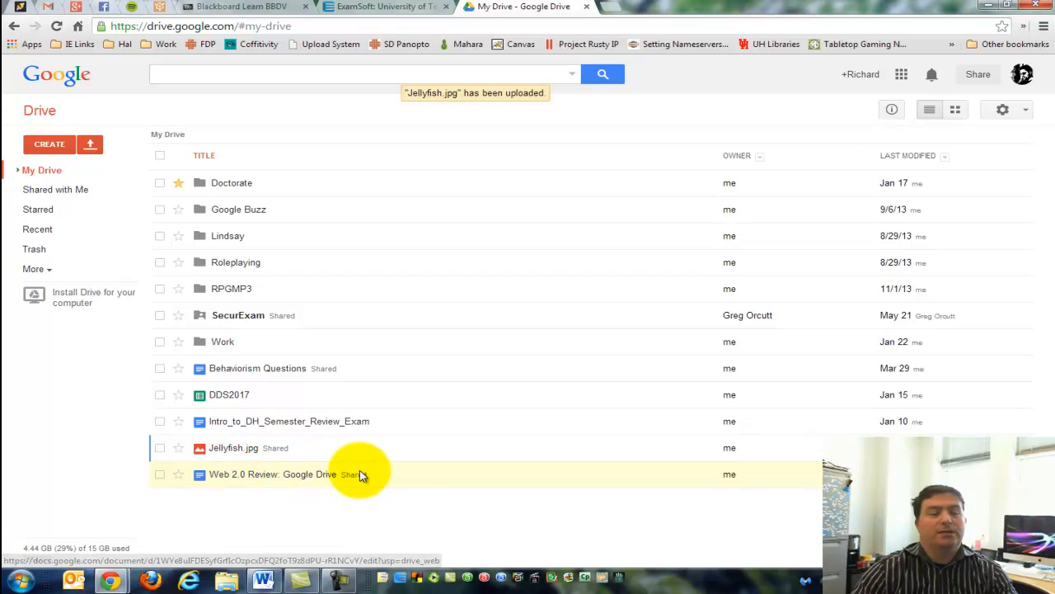
{"action": "left_click", "coordinate": [274, 475]}
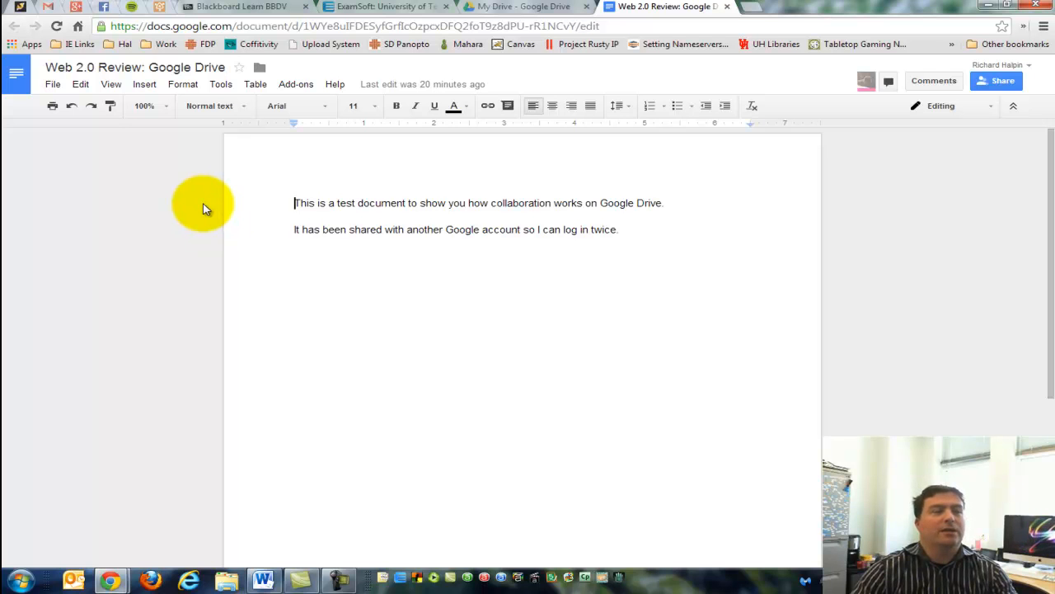
{"action": "left_click", "coordinate": [88, 70]}
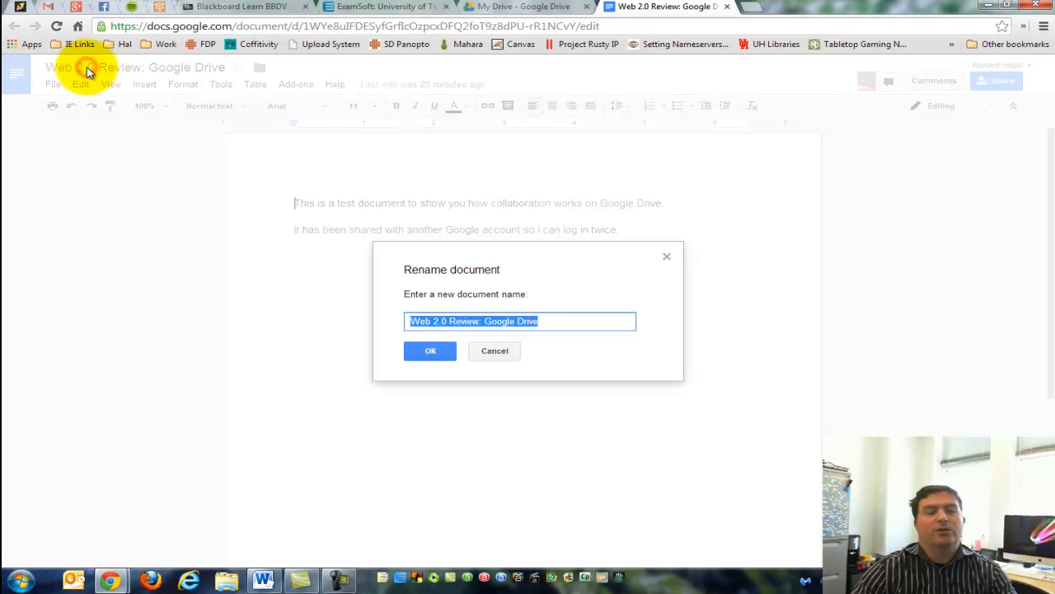
{"action": "left_click", "coordinate": [435, 351]}
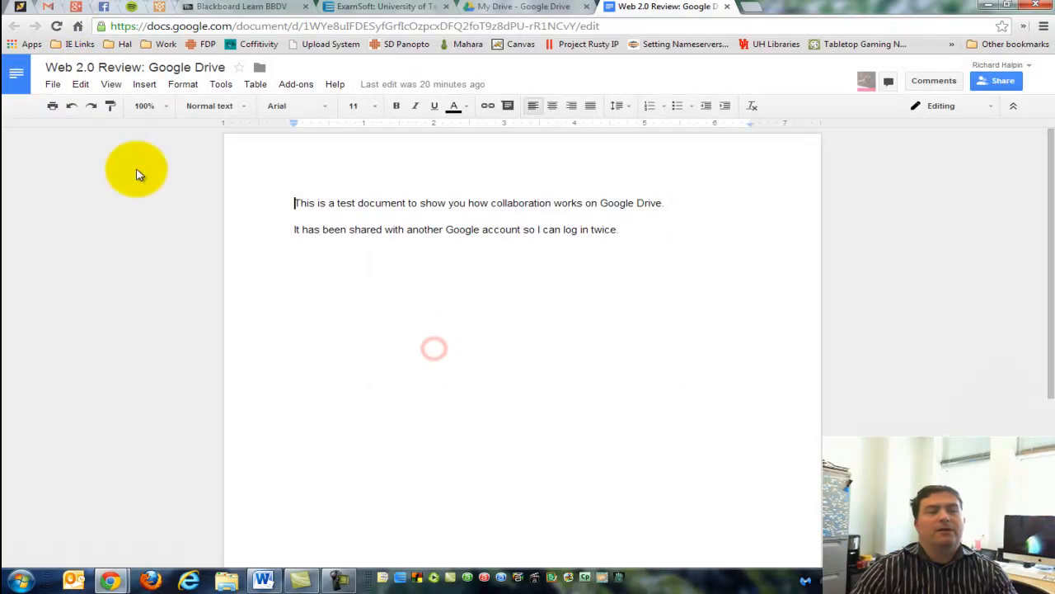
{"action": "left_click", "coordinate": [52, 85]}
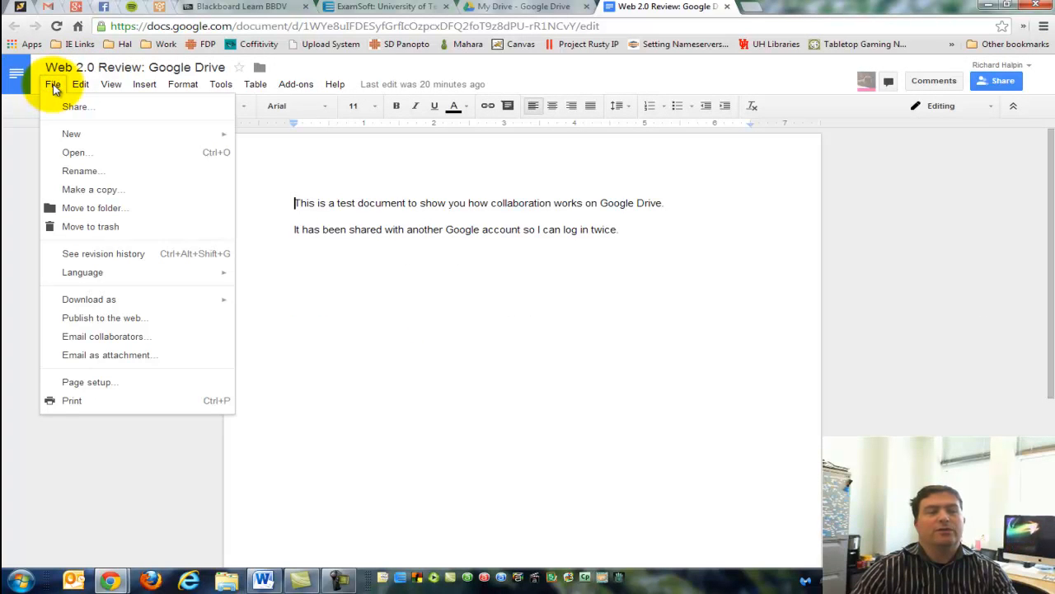
{"action": "left_click", "coordinate": [105, 89]}
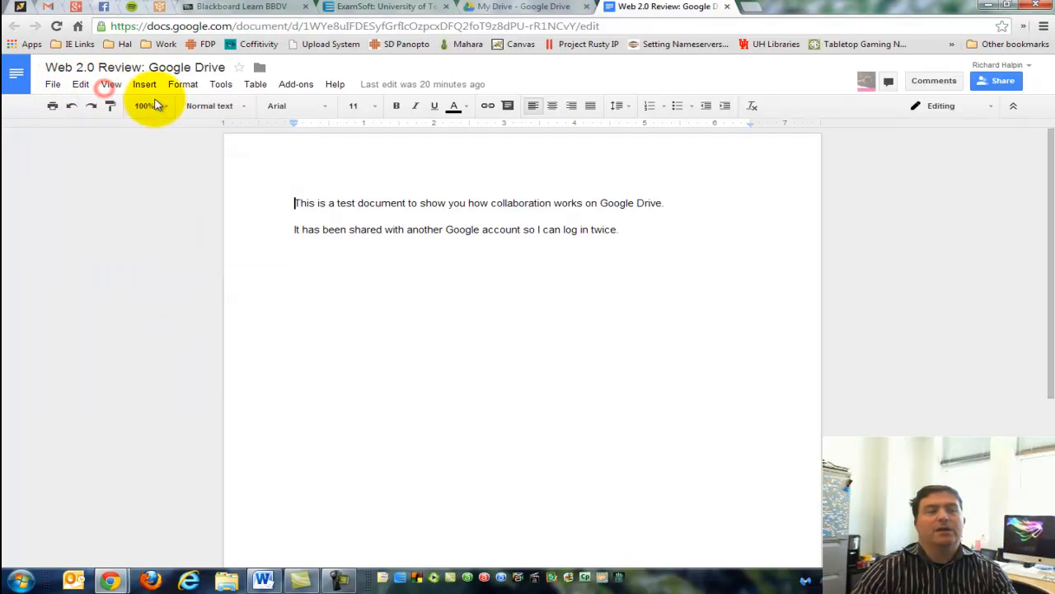
{"action": "left_click", "coordinate": [304, 88]}
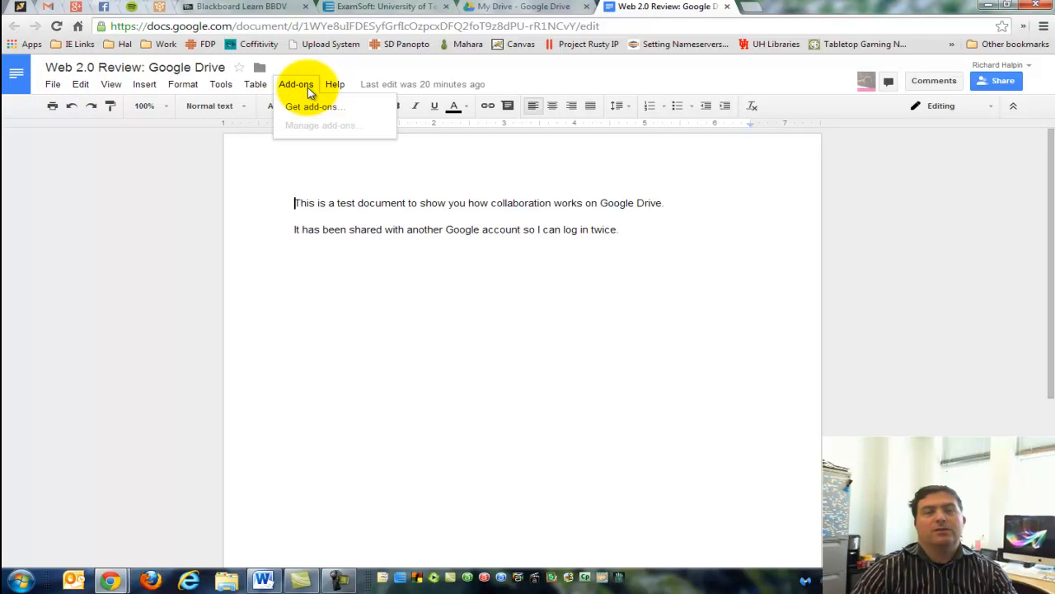
{"action": "left_click", "coordinate": [309, 91]}
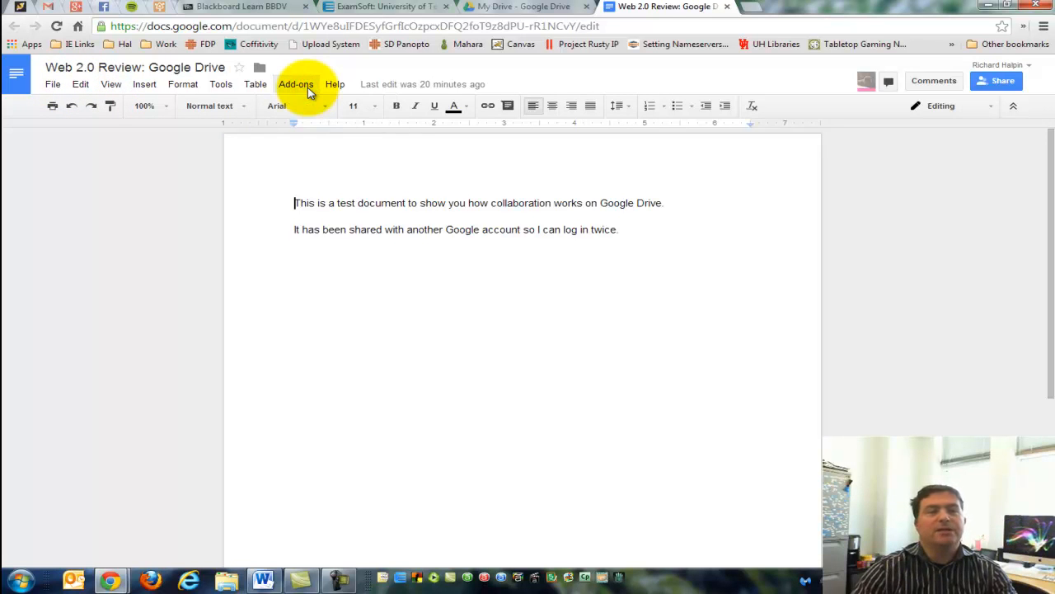
- Review the document's revision history with more detailed revisions, and close it
{"action": "mouse_move", "coordinate": [426, 94]}
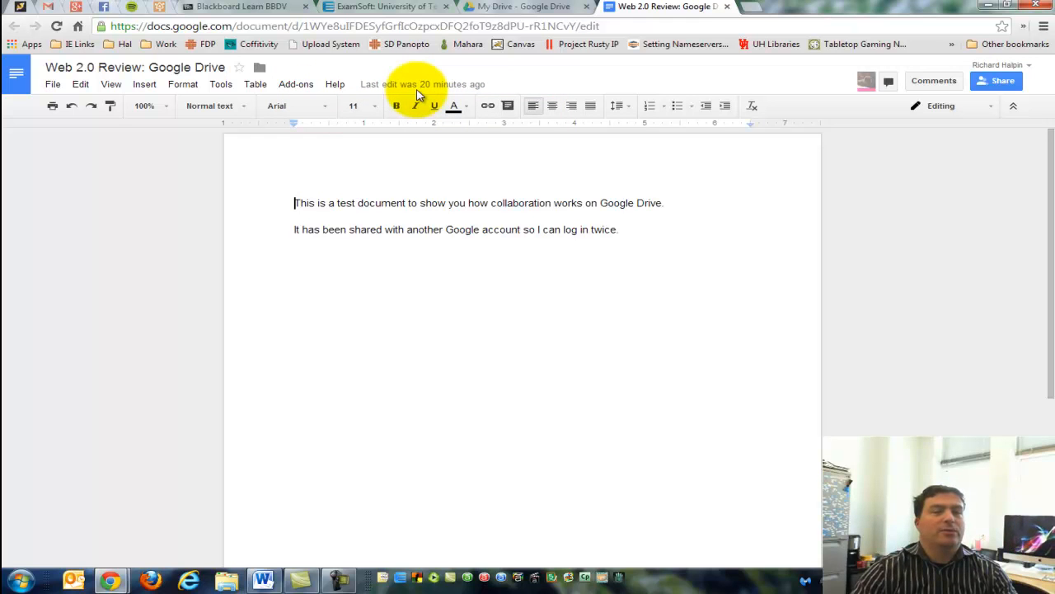
{"action": "left_click", "coordinate": [416, 89]}
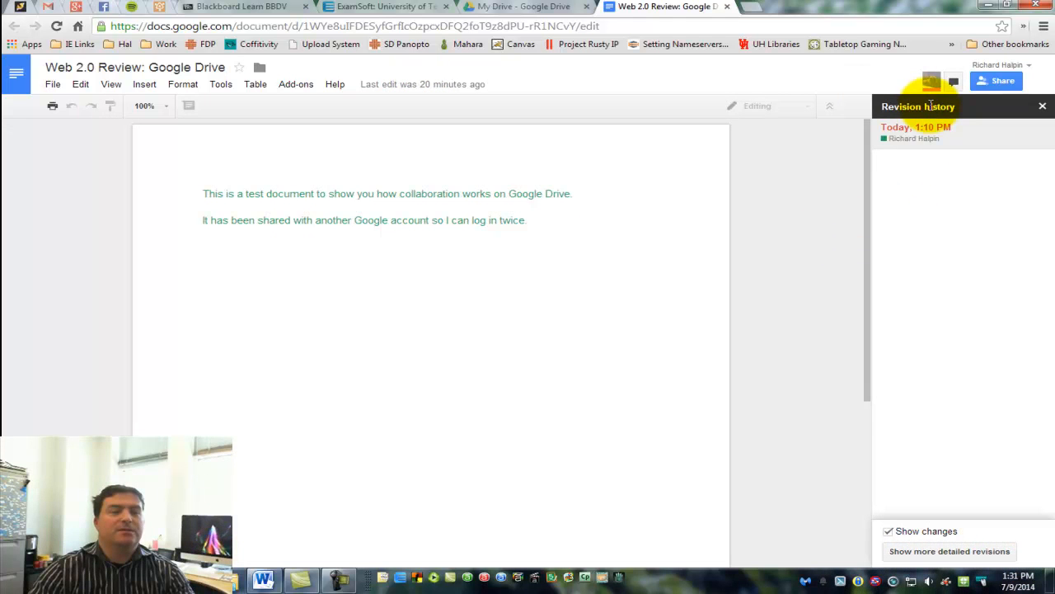
{"action": "left_click", "coordinate": [937, 557]}
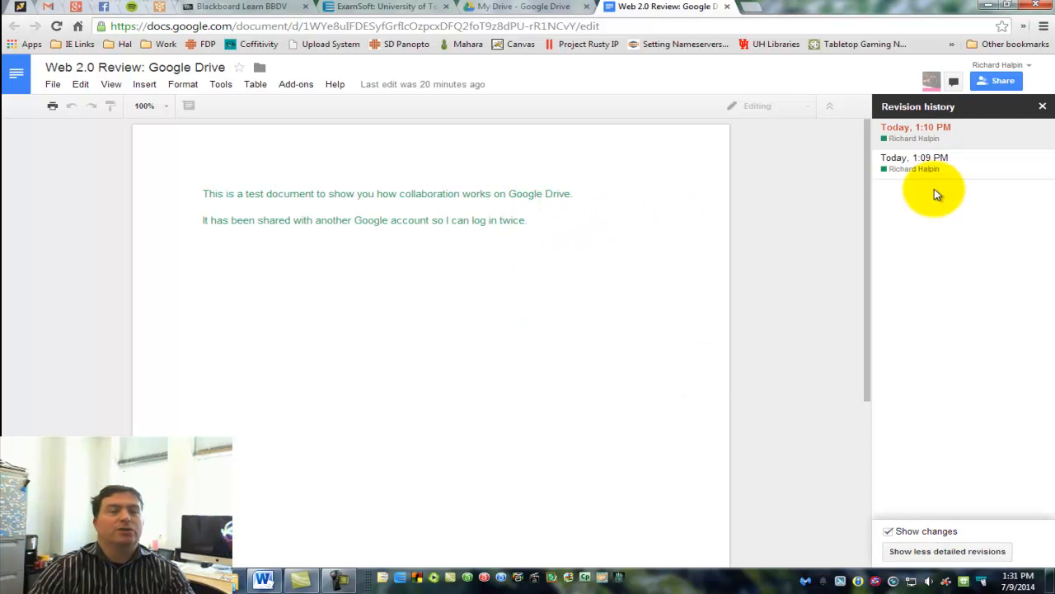
{"action": "left_click", "coordinate": [535, 219]}
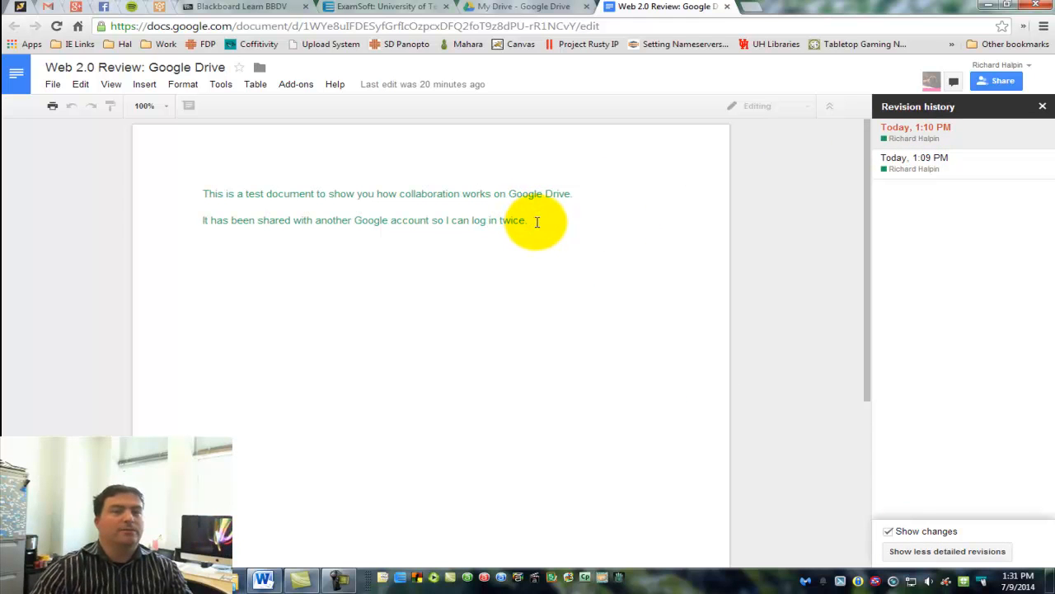
{"action": "left_click", "coordinate": [503, 293]}
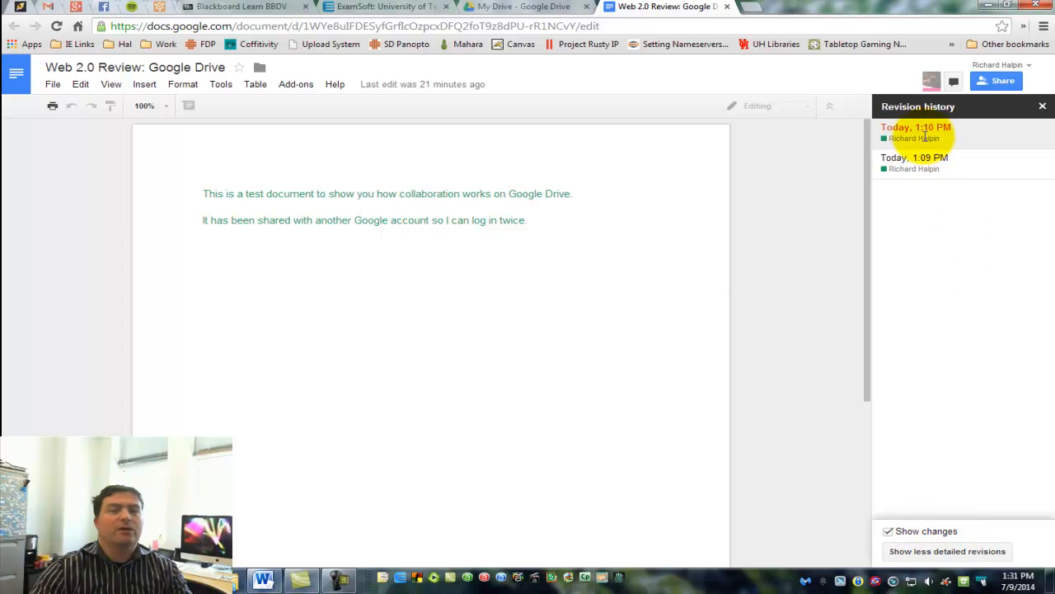
{"action": "left_click", "coordinate": [1042, 106]}
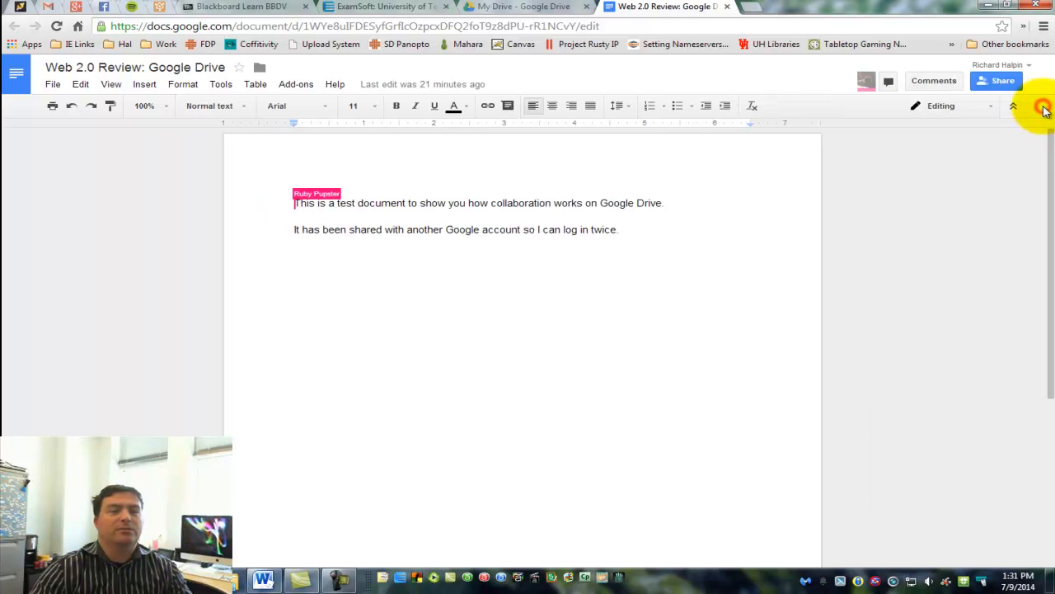
- Add the line "New edit of document by me." below the second paragraph, correcting the misspelled word with the spelling suggestion
{"action": "left_click", "coordinate": [629, 230]}
{"action": "key", "text": "Return"}
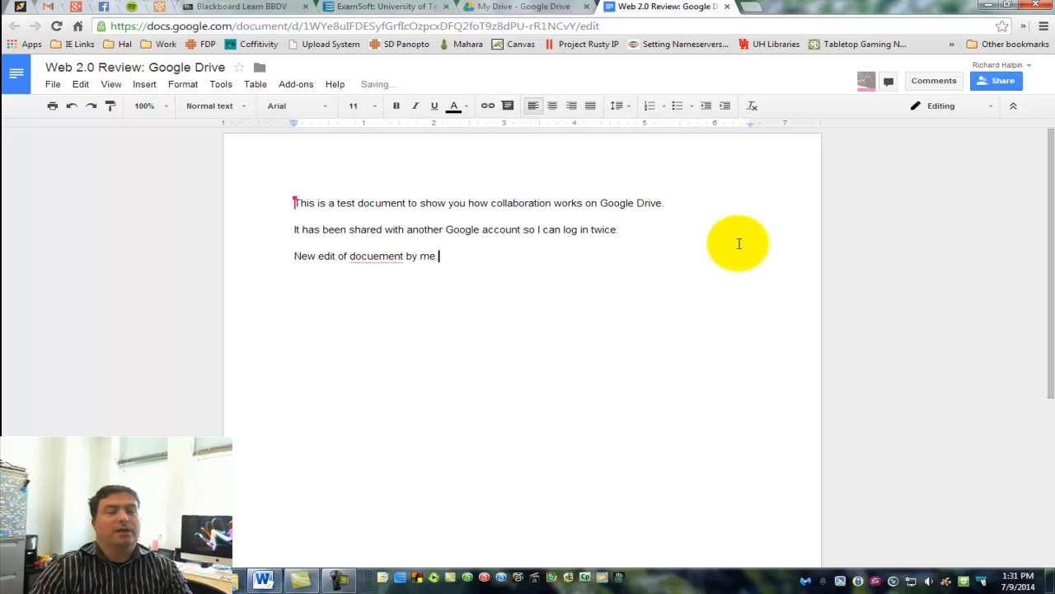
{"action": "right_click", "coordinate": [373, 258]}
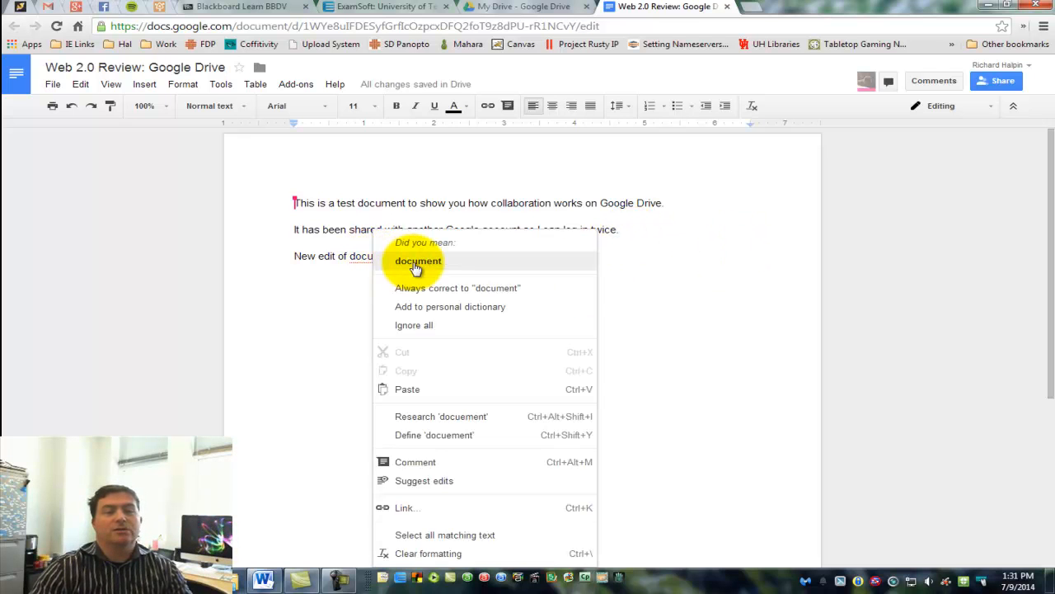
{"action": "left_click", "coordinate": [418, 261]}
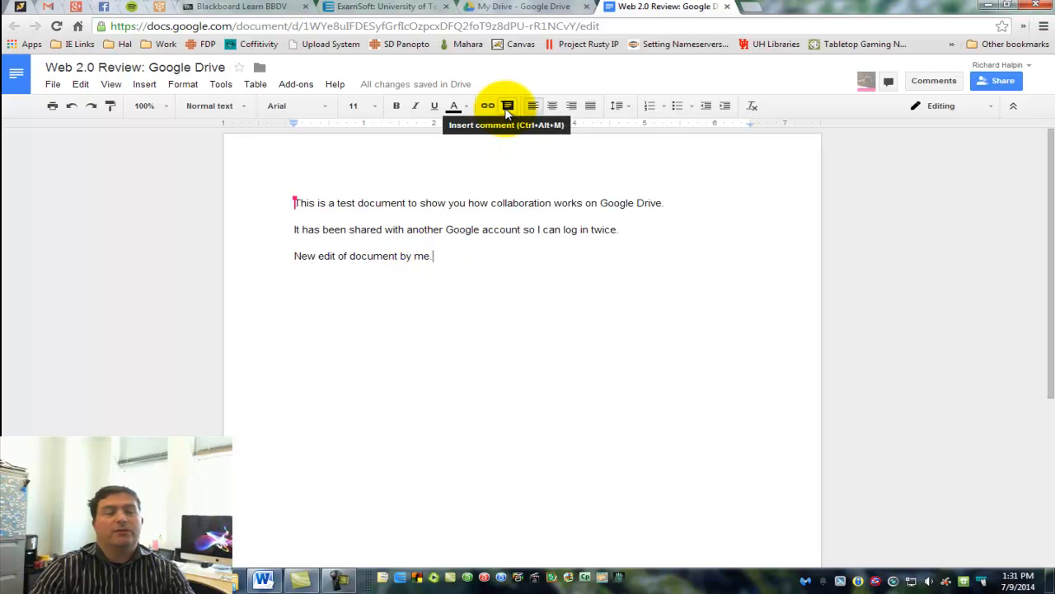
- Attach the comment "I spelled this incorrectly" to the word "document" in the new line
{"action": "left_click_drag", "start_coordinate": [351, 255], "coordinate": [399, 255]}
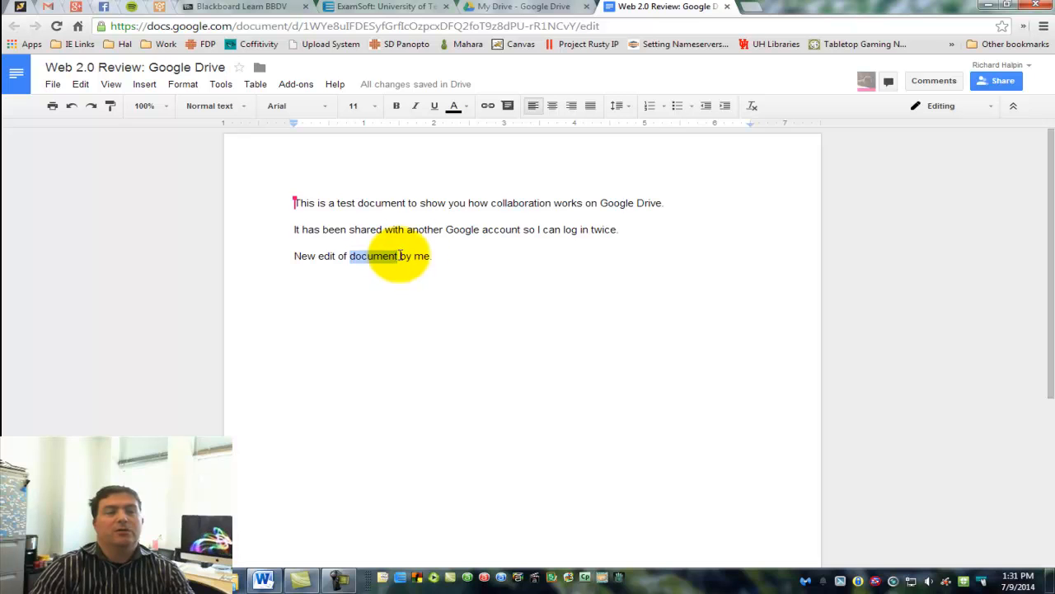
{"action": "left_click", "coordinate": [507, 106]}
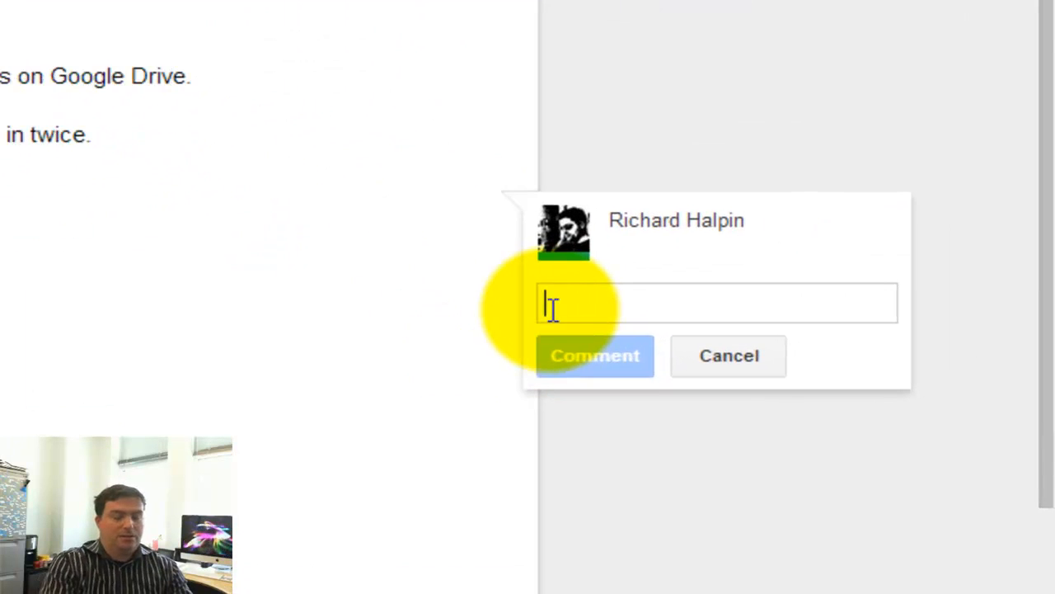
{"action": "type", "text": "This"}
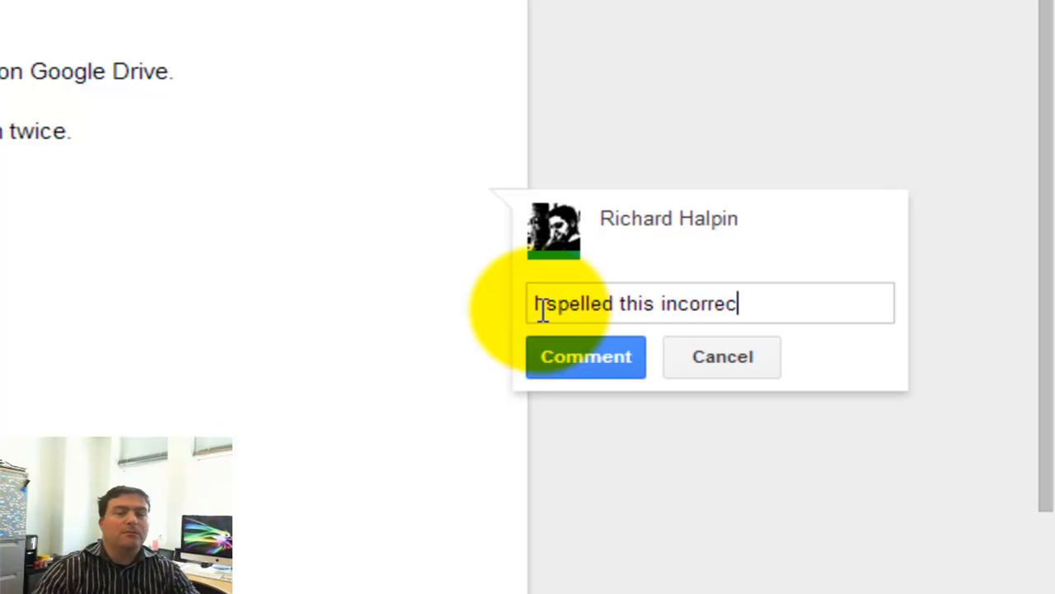
{"action": "left_click", "coordinate": [574, 353]}
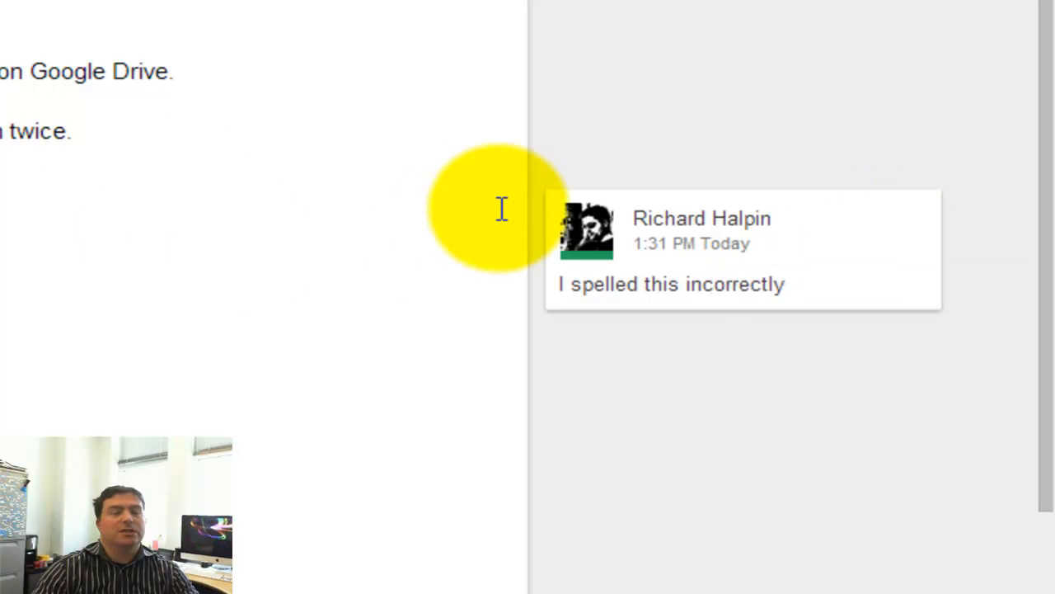
- Examine the comment's resolve option and the collaborator's presence marker and text cursor in the document
{"action": "mouse_move", "coordinate": [718, 236]}
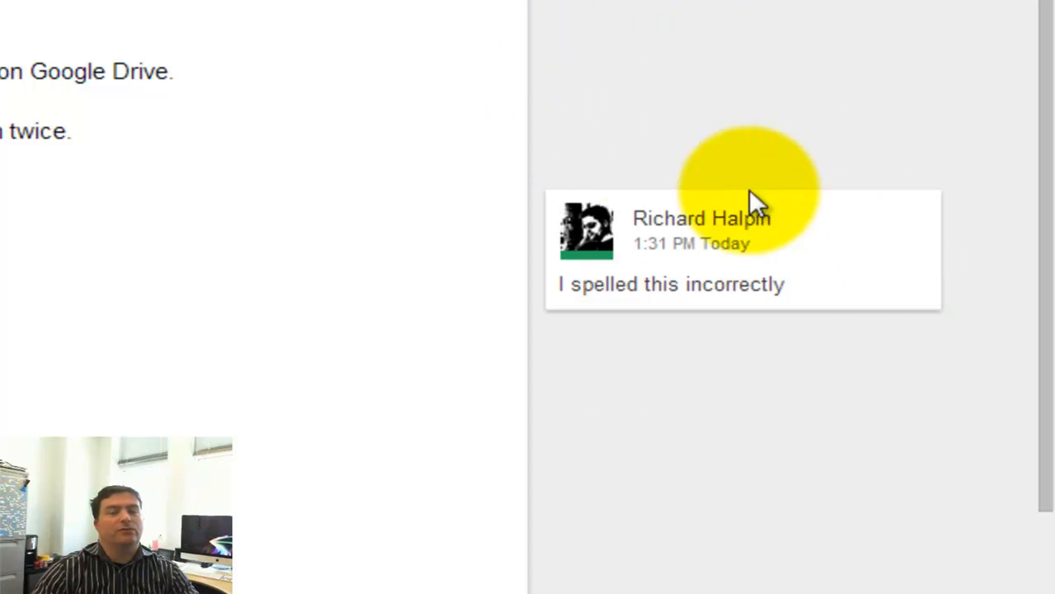
{"action": "mouse_move", "coordinate": [885, 283]}
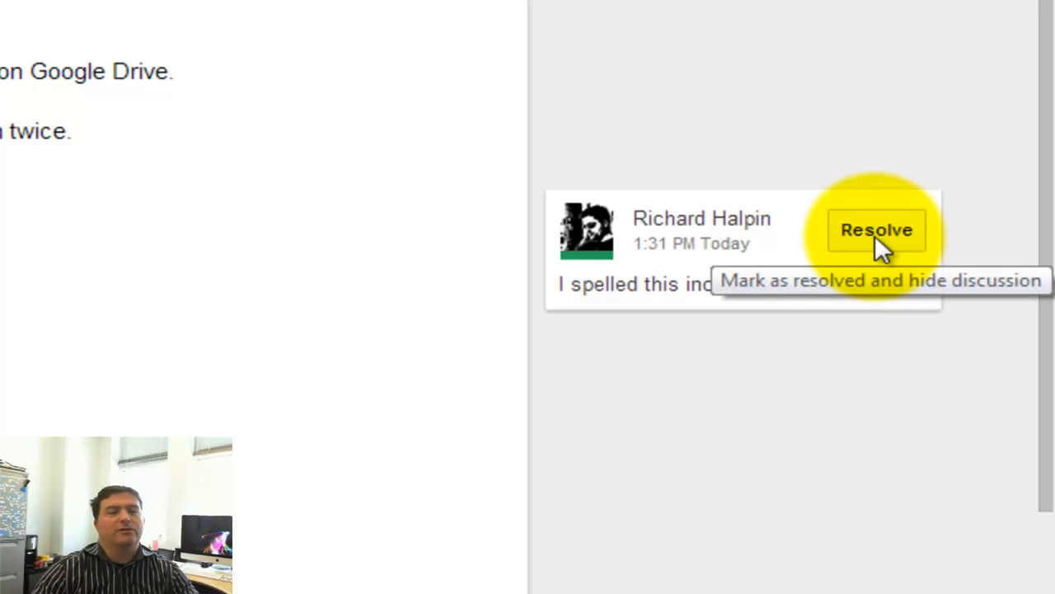
{"action": "mouse_move", "coordinate": [636, 283]}
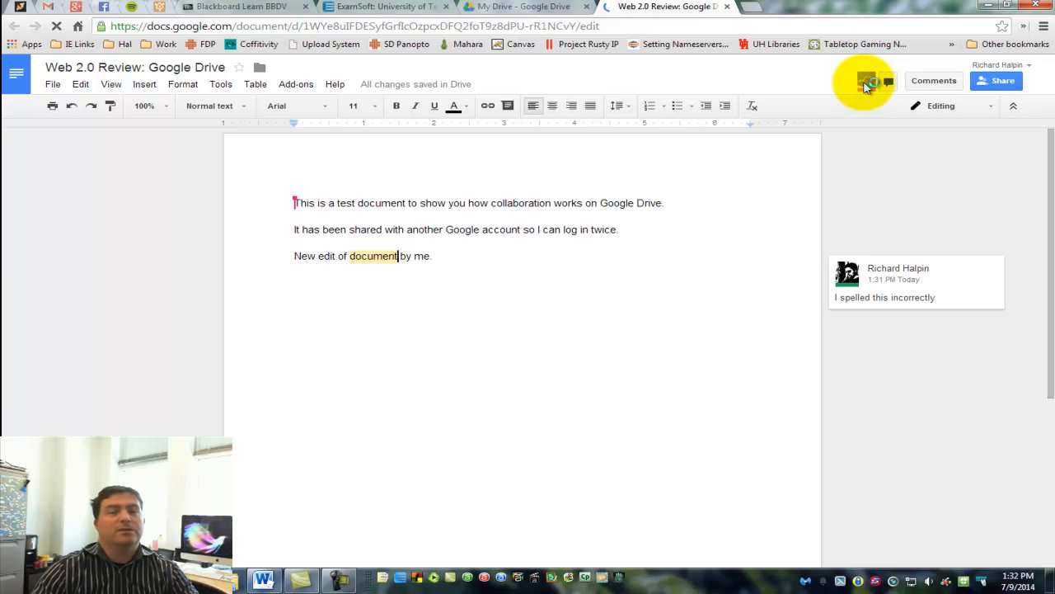
{"action": "mouse_move", "coordinate": [862, 90]}
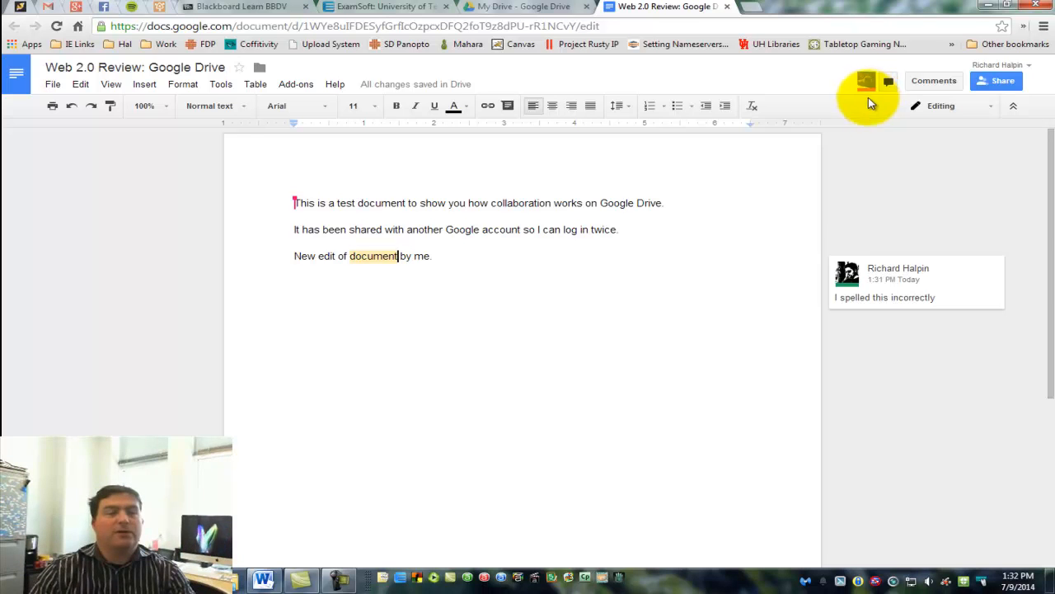
{"action": "mouse_move", "coordinate": [286, 202]}
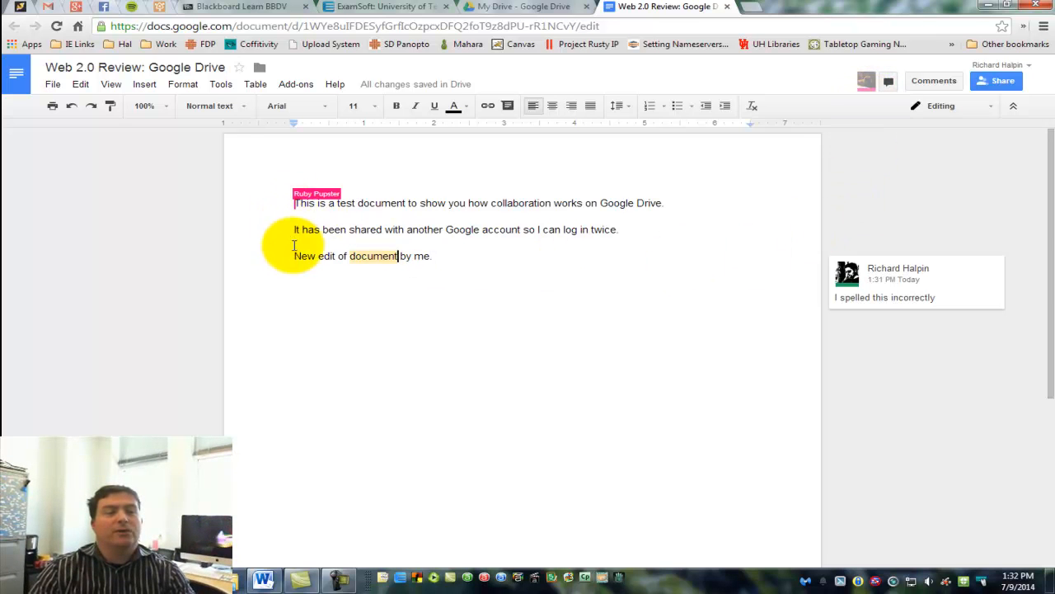
{"action": "double_click", "coordinate": [357, 217]}
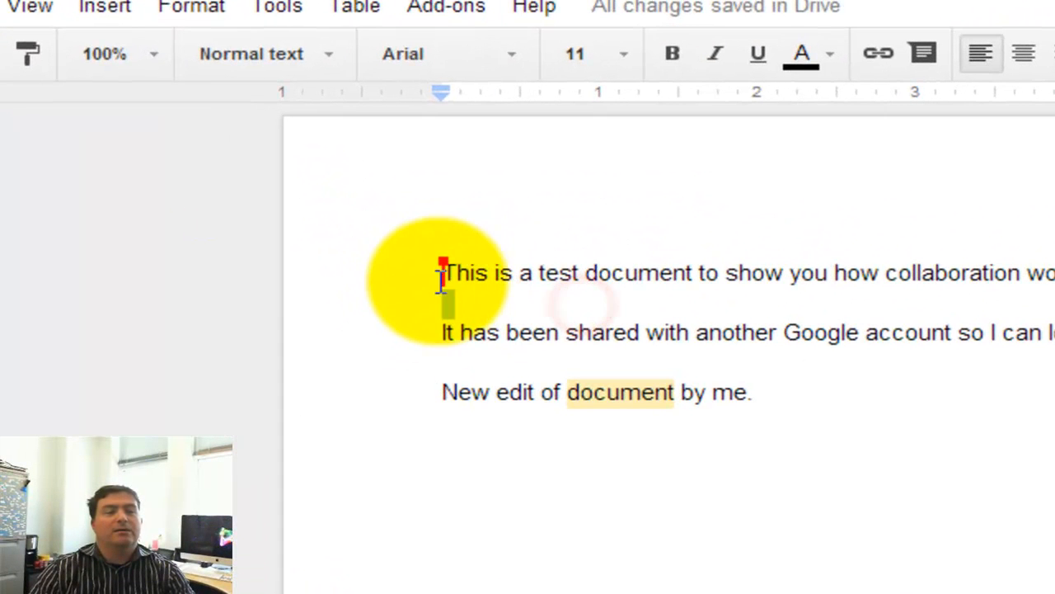
{"action": "mouse_move", "coordinate": [443, 269]}
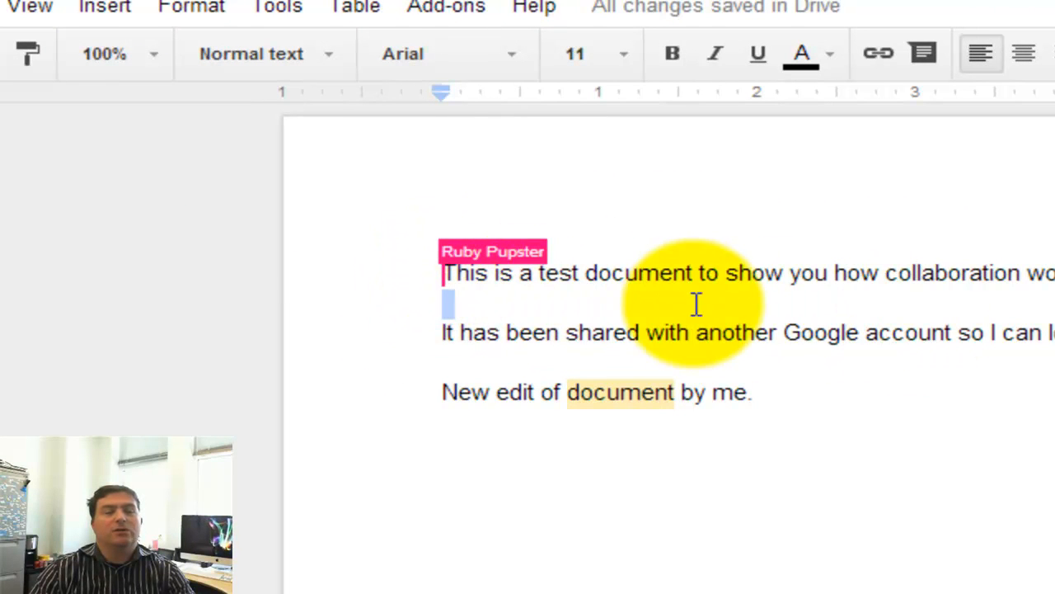
{"action": "left_click", "coordinate": [754, 375]}
{"action": "left_click", "coordinate": [779, 393]}
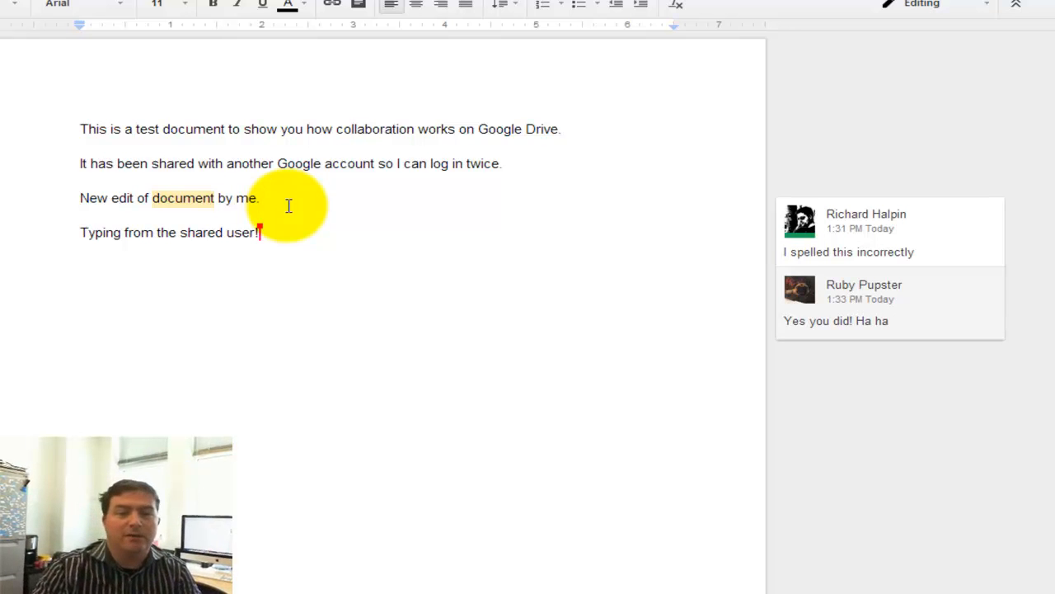
- Check the collaborator's comment reply, then show detailed revision history and preview the earlier 1:31 PM, 1:09 PM and 1:10 PM revisions
{"action": "mouse_move", "coordinate": [910, 323]}
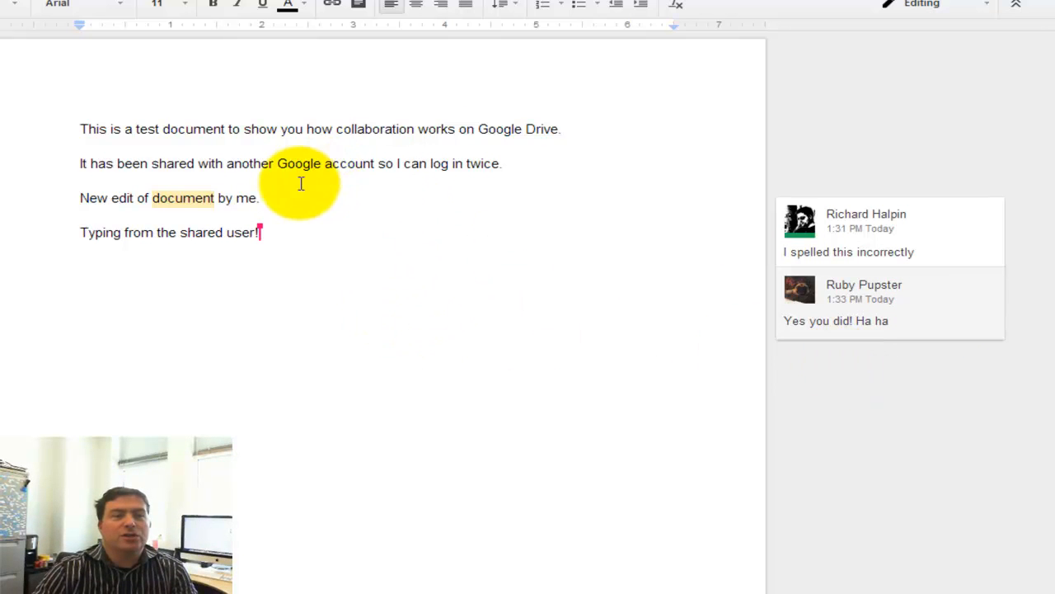
{"action": "left_click", "coordinate": [277, 8]}
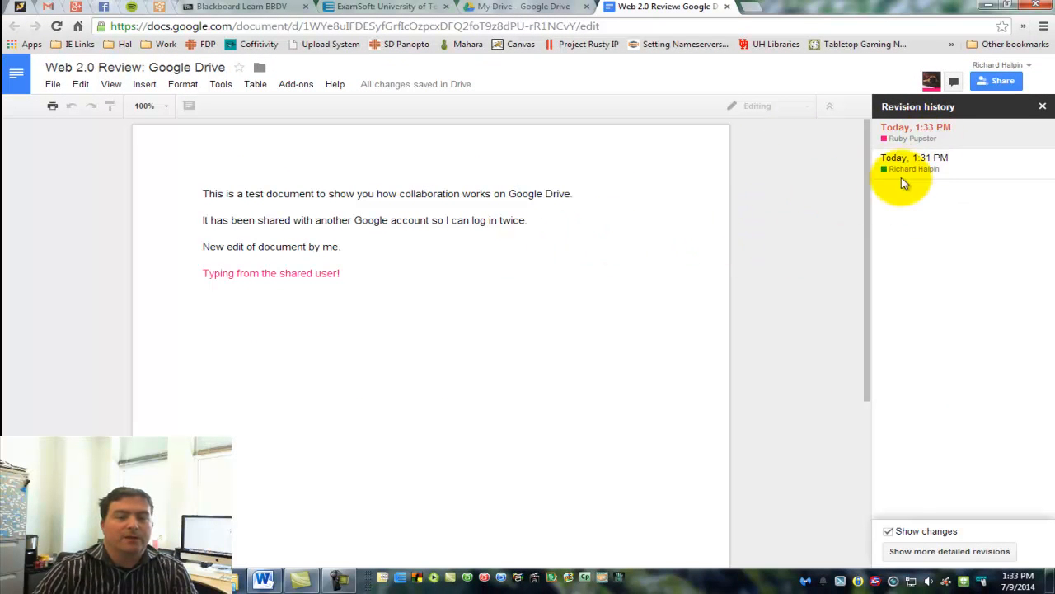
{"action": "left_click", "coordinate": [939, 552]}
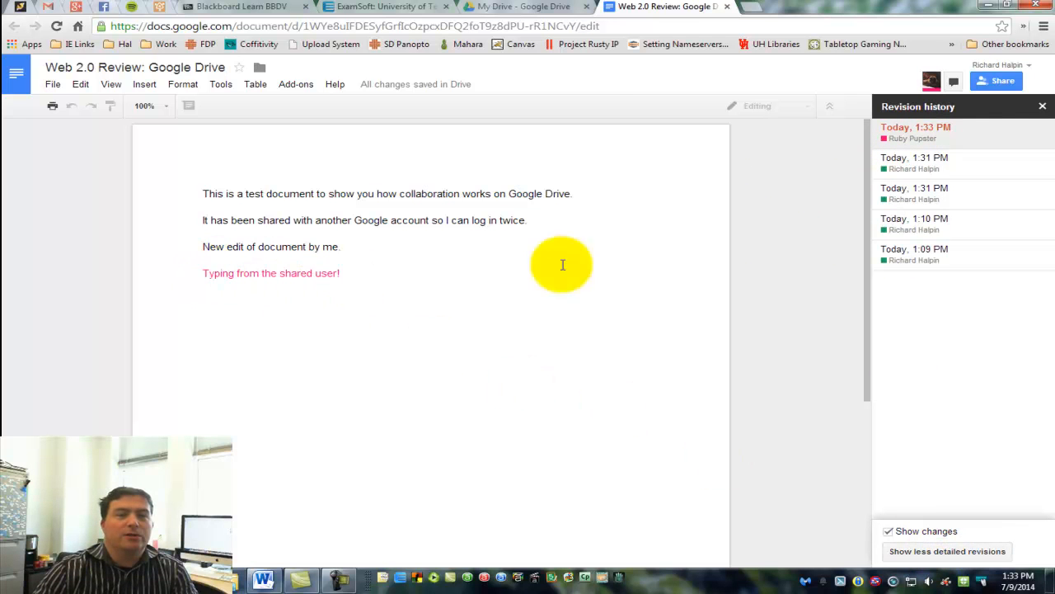
{"action": "left_click", "coordinate": [953, 204]}
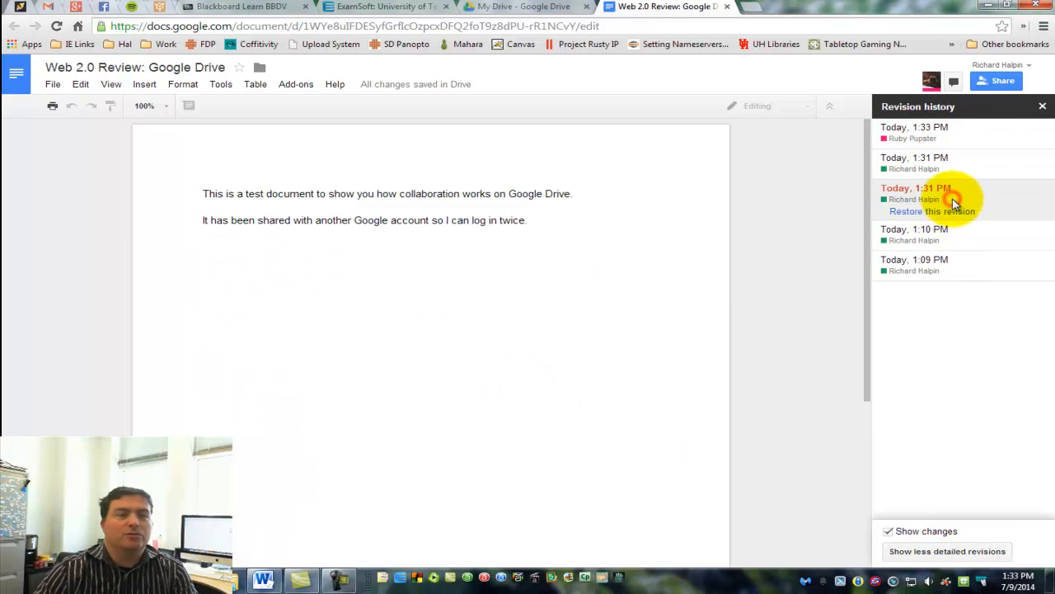
{"action": "left_click", "coordinate": [953, 262]}
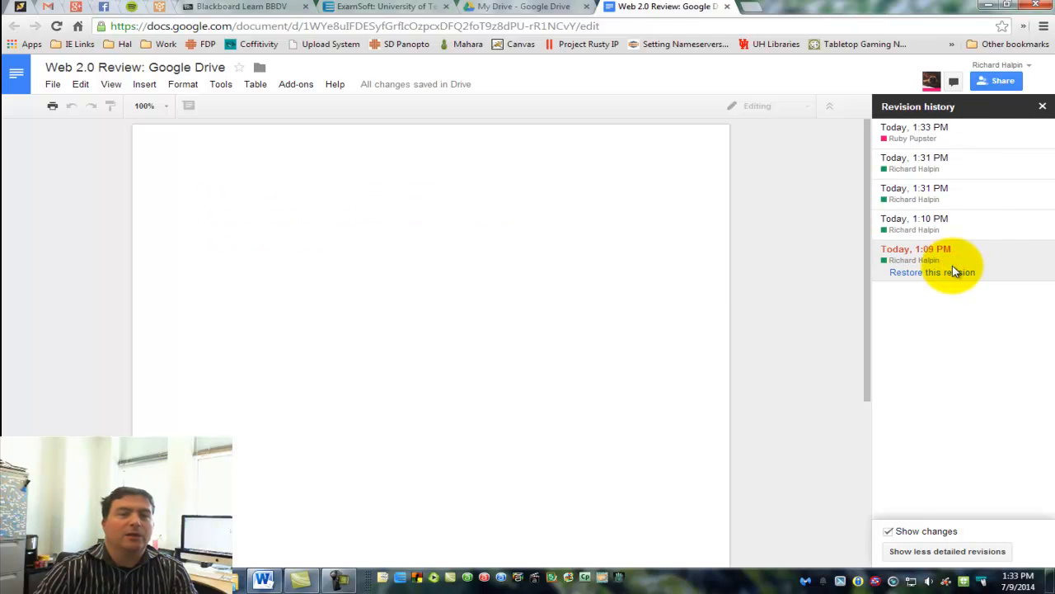
{"action": "left_click", "coordinate": [953, 228]}
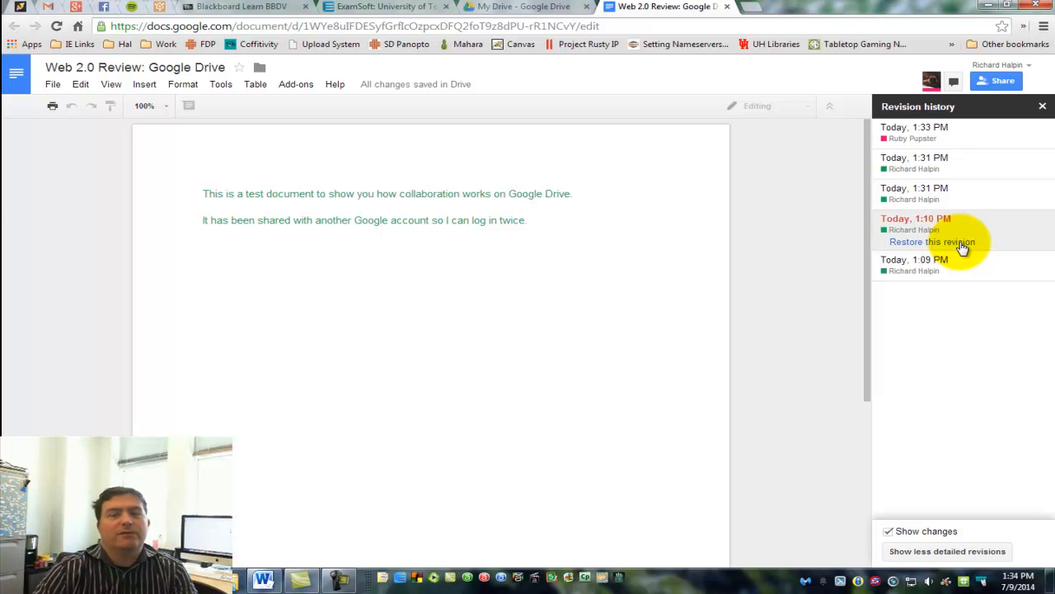
- Preview the newer 1:31 PM revision, leave the revision history, and check the formats the document can be downloaded in
{"action": "left_click", "coordinate": [956, 171]}
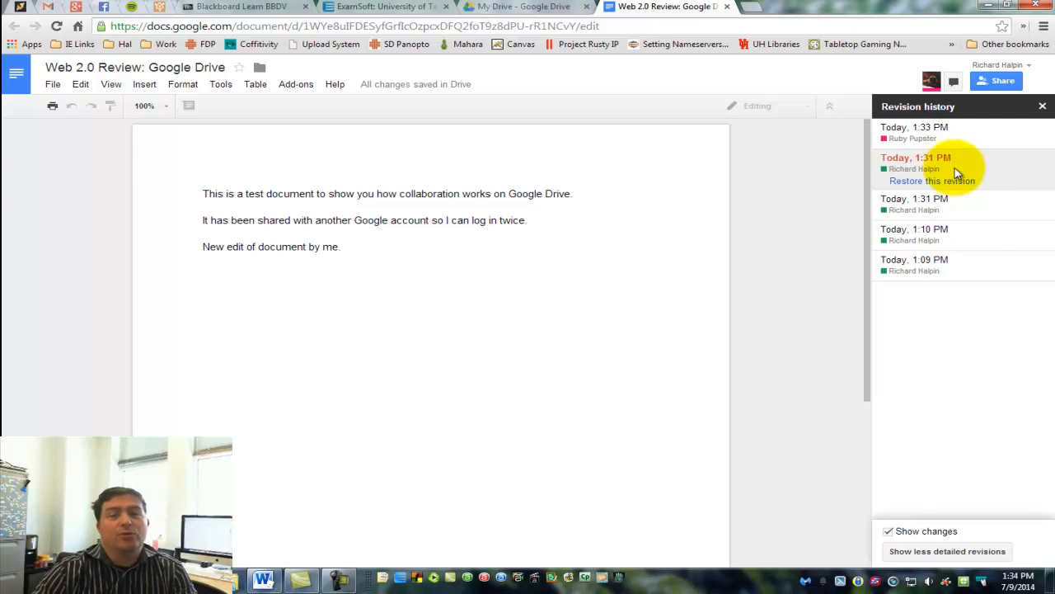
{"action": "left_click", "coordinate": [1043, 110]}
{"action": "left_click", "coordinate": [49, 86]}
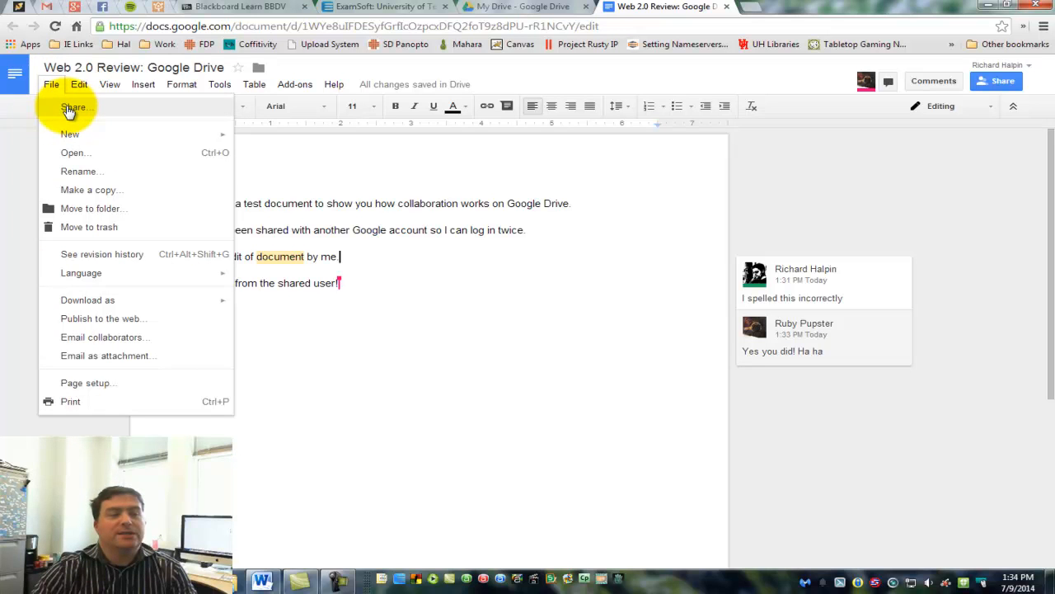
{"action": "mouse_move", "coordinate": [92, 307]}
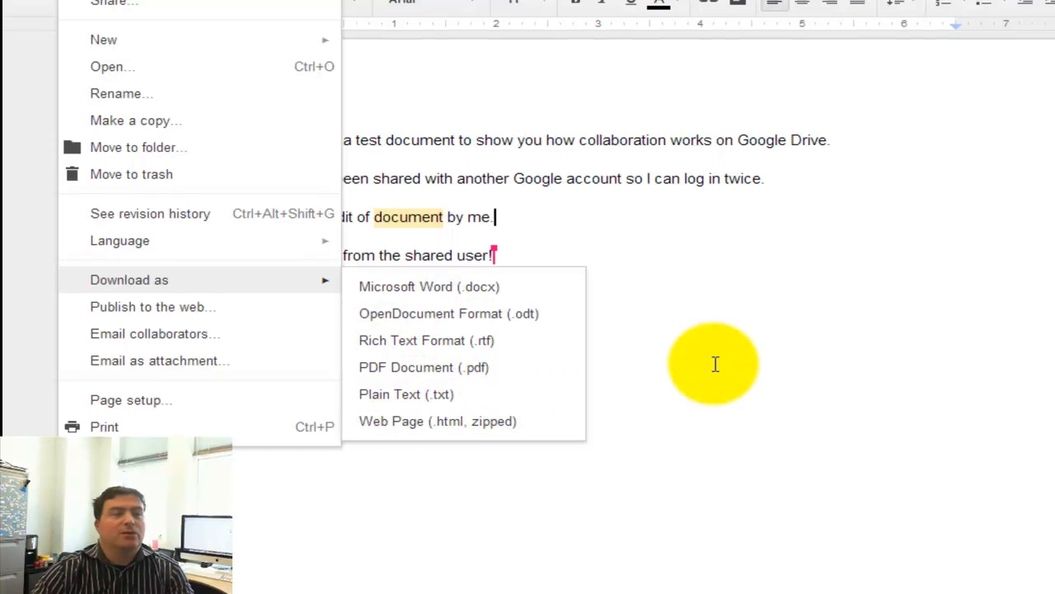
{"action": "left_click", "coordinate": [714, 361]}
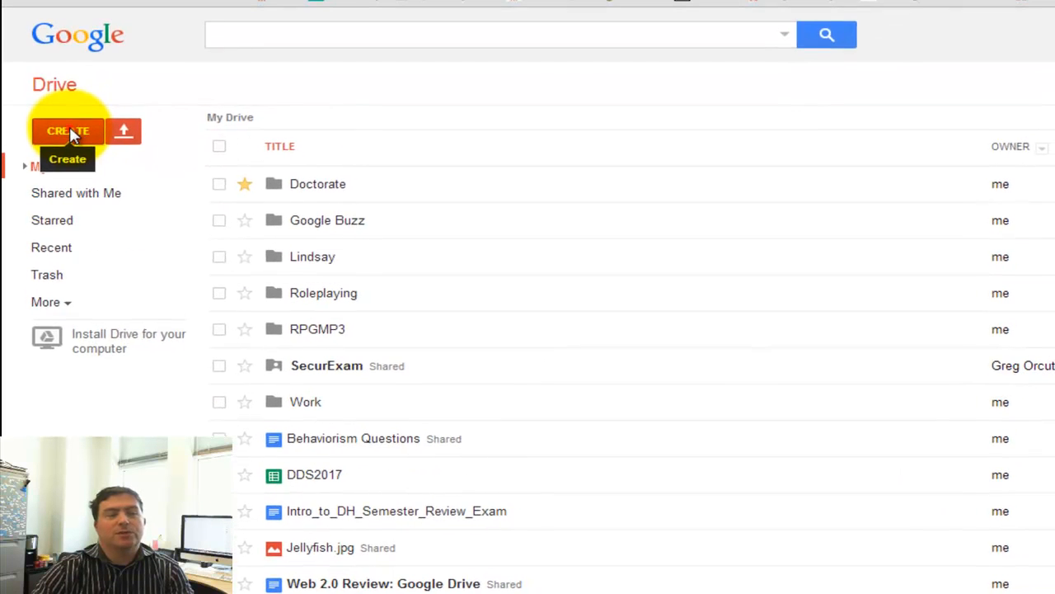
- Create a new form in Drive titled "Web 2.0 Review Form" with the Letterhead theme
{"action": "left_click", "coordinate": [69, 130]}
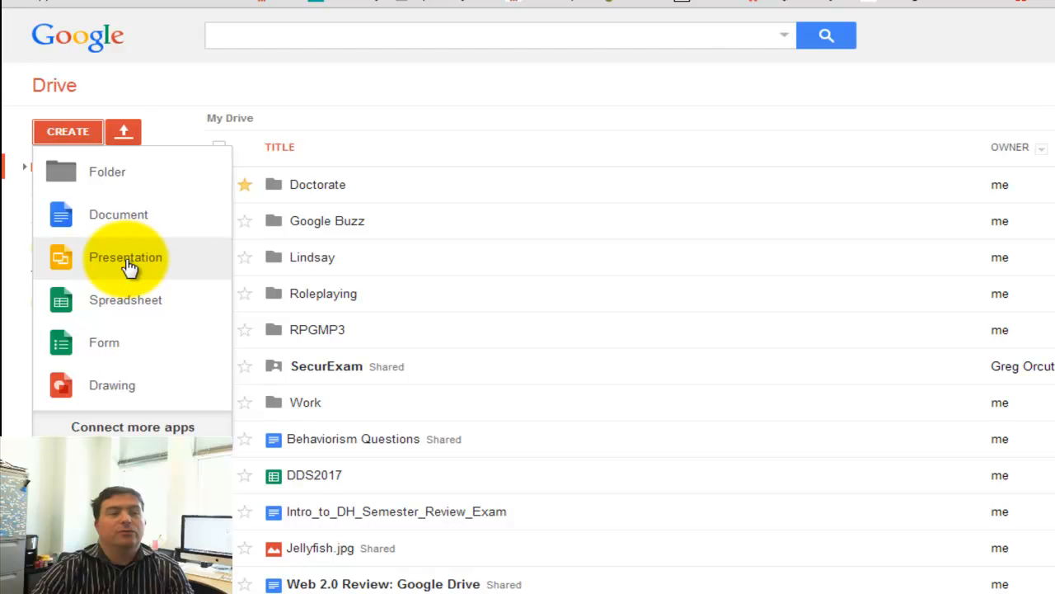
{"action": "left_click", "coordinate": [122, 356]}
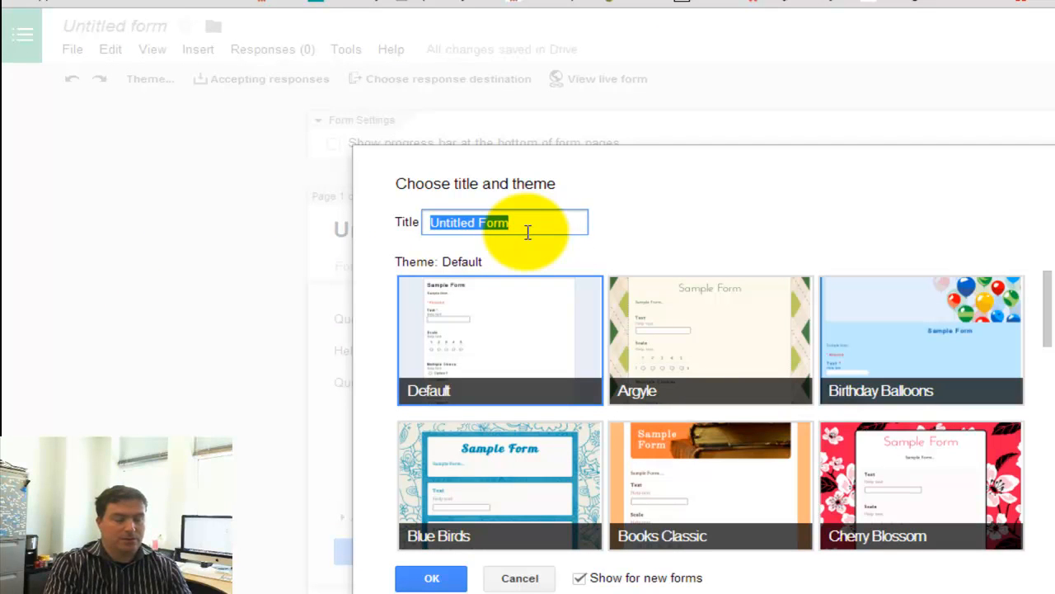
{"action": "type", "text": "Web 2.0 Review"}
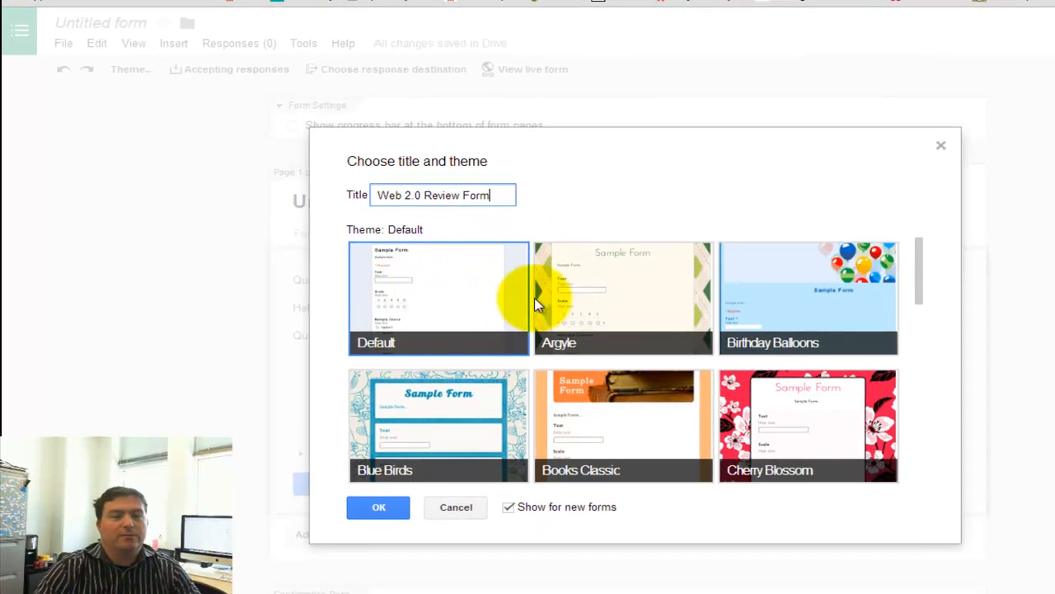
{"action": "left_click_drag", "start_coordinate": [875, 263], "coordinate": [871, 396]}
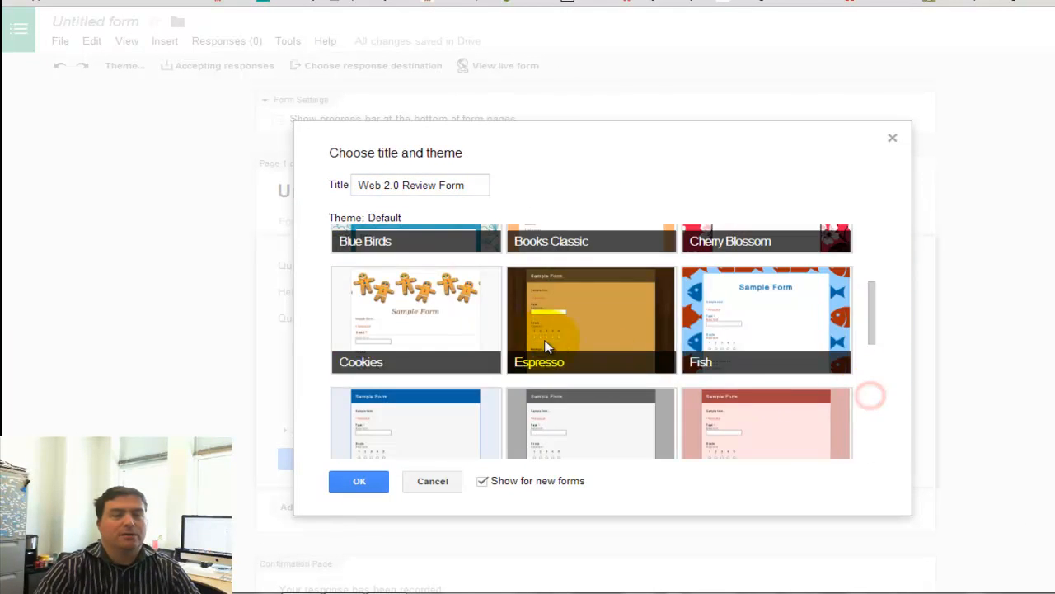
{"action": "left_click", "coordinate": [874, 410]}
{"action": "left_click_drag", "start_coordinate": [872, 331], "coordinate": [872, 365]}
{"action": "left_click", "coordinate": [441, 335]}
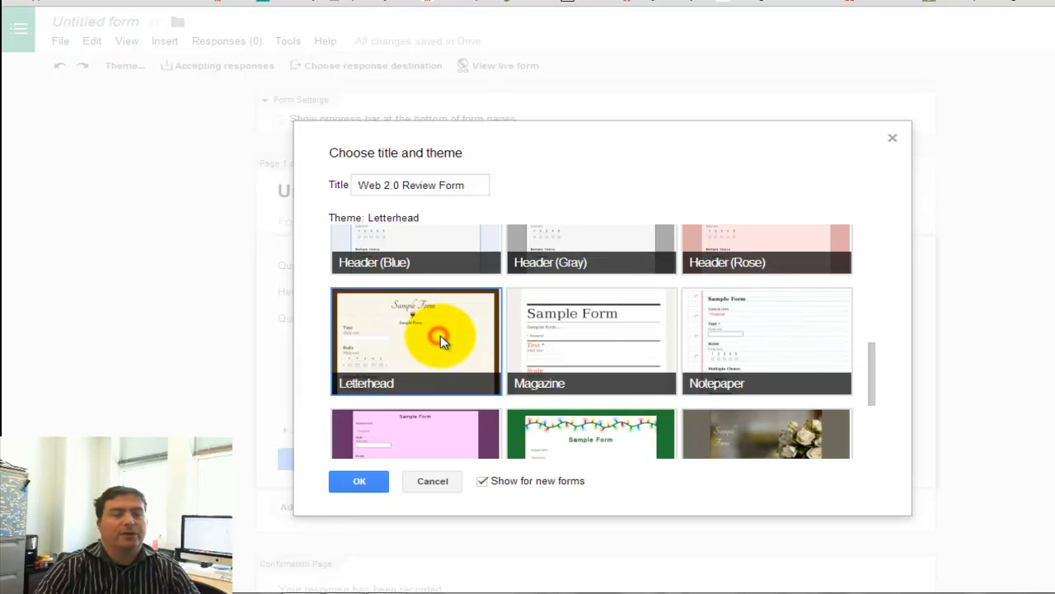
{"action": "left_click", "coordinate": [361, 486]}
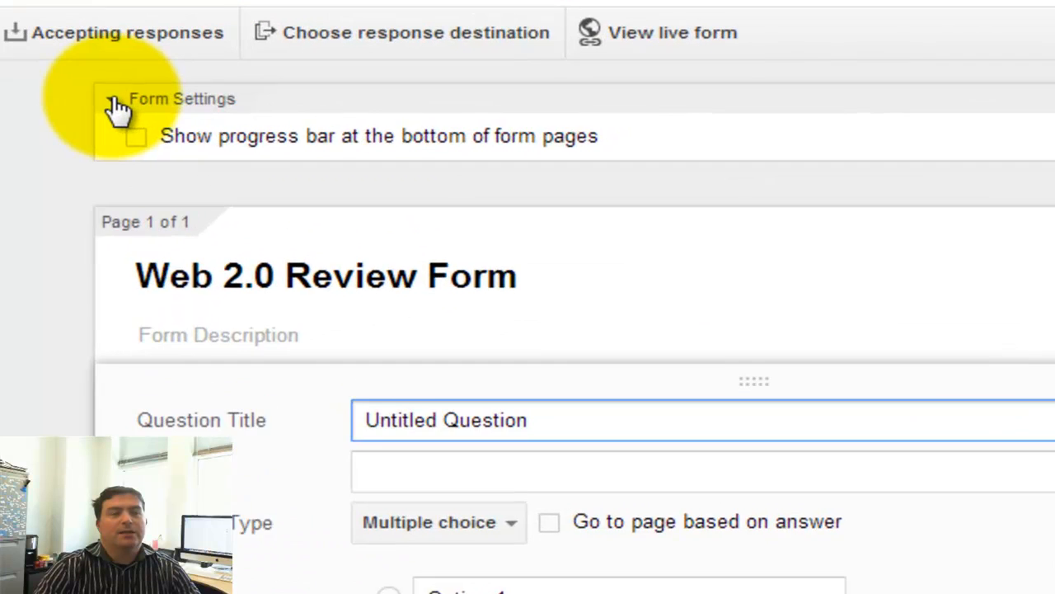
- Enable the progress bar at the bottom of form pages and look over the response destination options
{"action": "left_click", "coordinate": [112, 100]}
{"action": "left_click", "coordinate": [110, 103]}
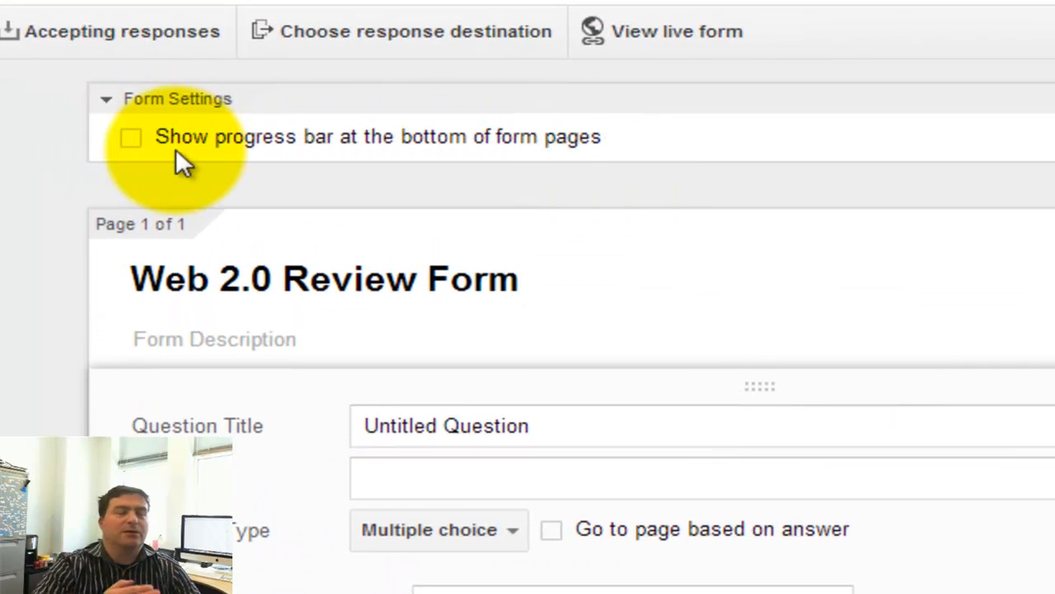
{"action": "left_click", "coordinate": [132, 137]}
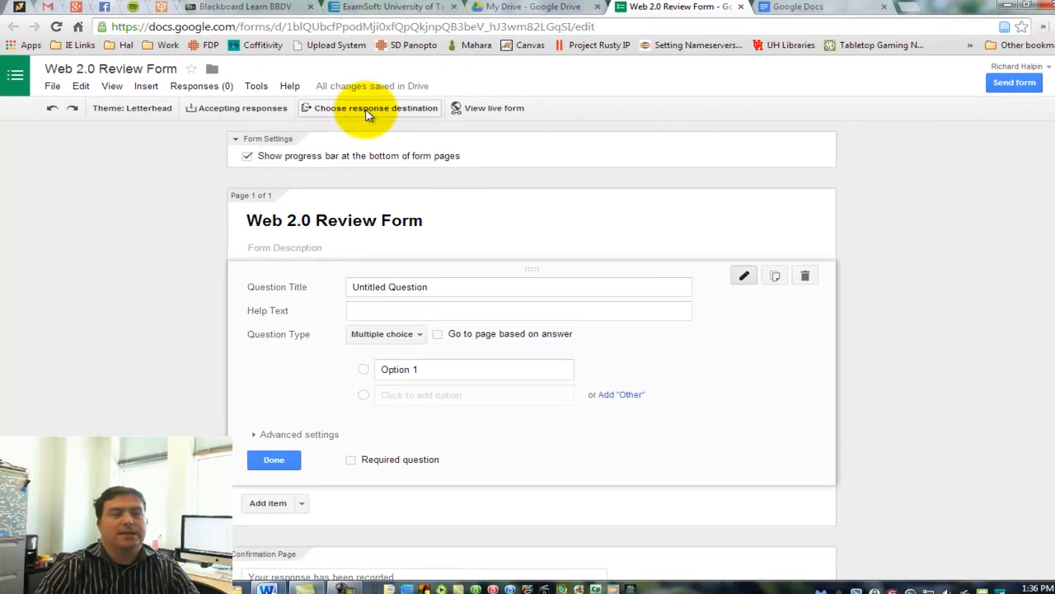
{"action": "left_click", "coordinate": [486, 144]}
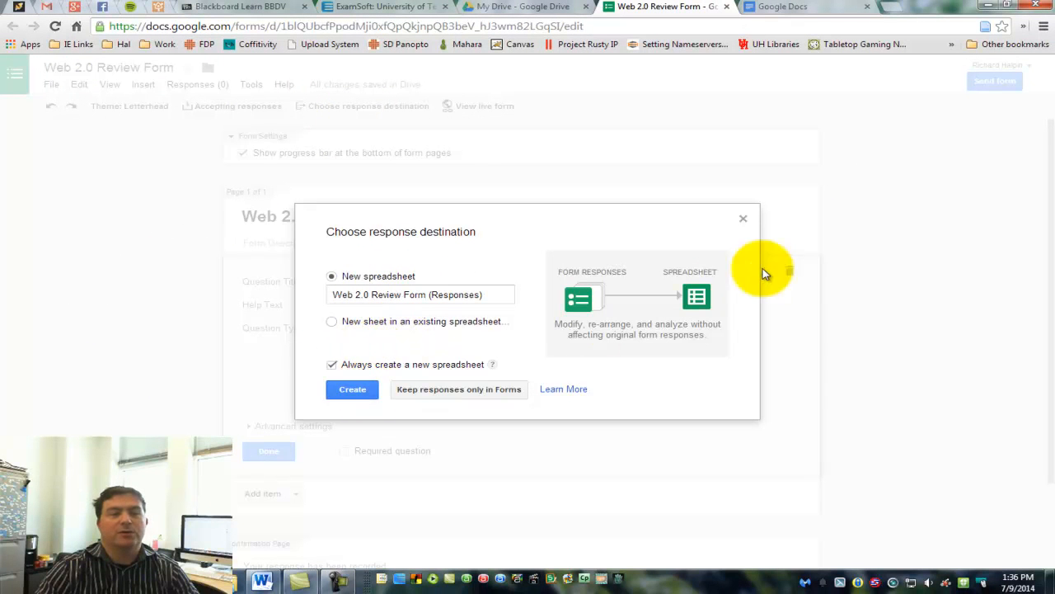
{"action": "left_click", "coordinate": [742, 222]}
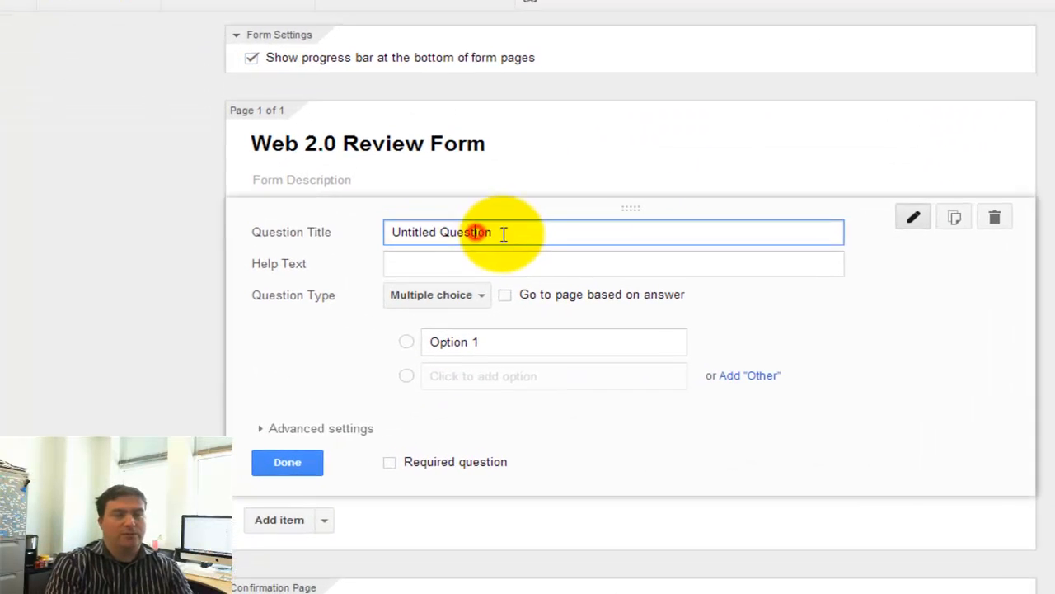
- Title the first question "The sky is..." with the help text "What color is the sky?" and look over the available question types
{"action": "left_click_drag", "start_coordinate": [504, 233], "coordinate": [341, 236]}
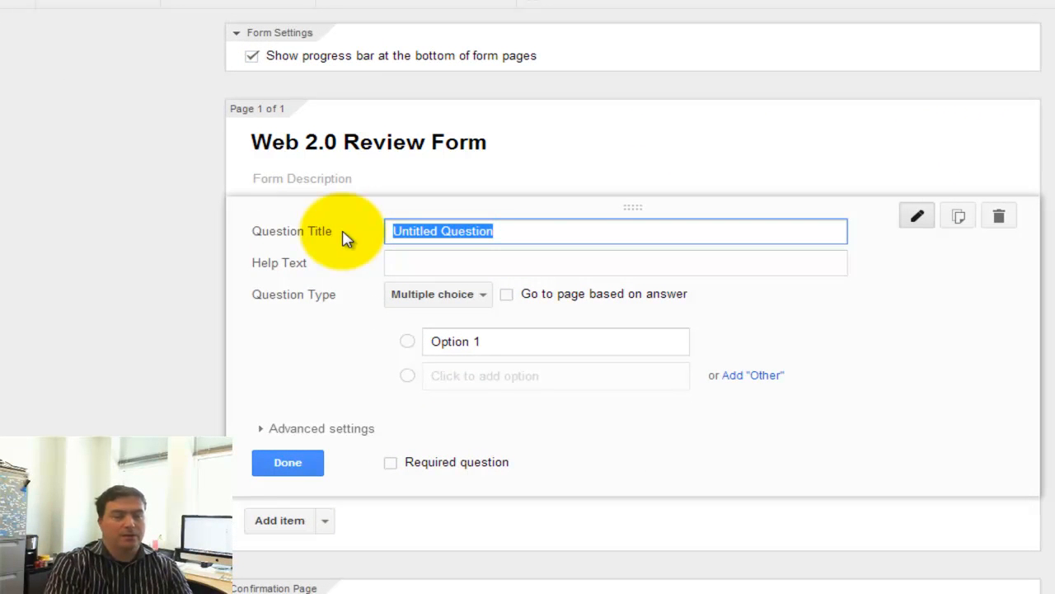
{"action": "type", "text": "The sky is..."}
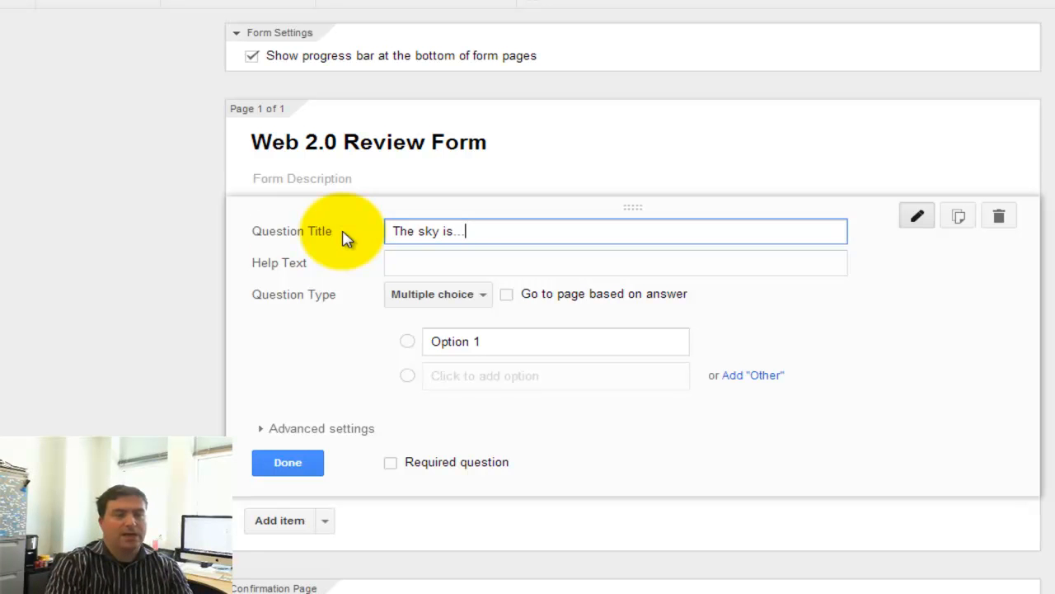
{"action": "left_click", "coordinate": [424, 267]}
{"action": "type", "text": "What color is the sky"}
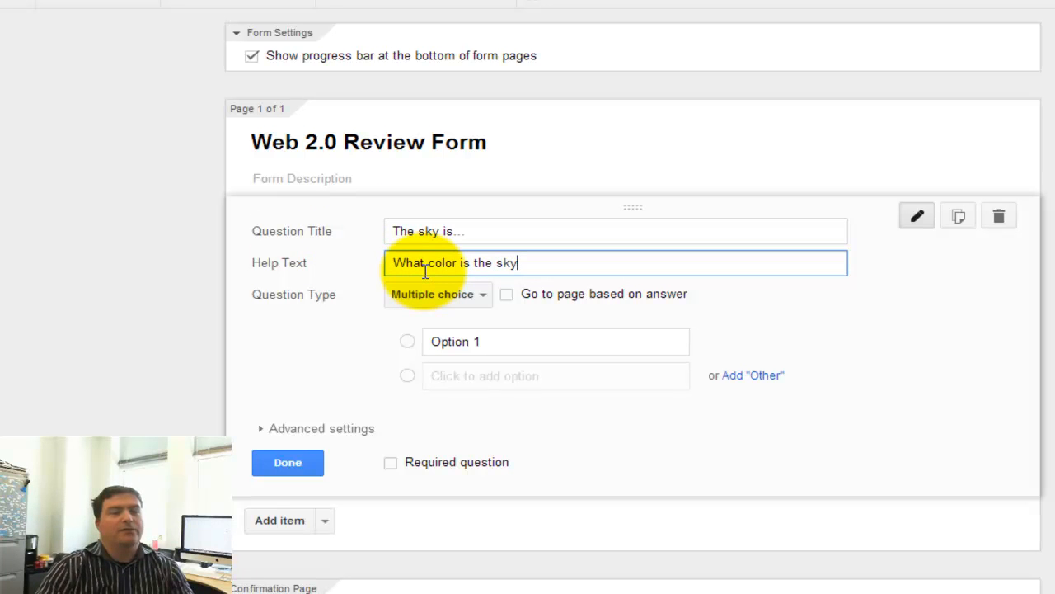
{"action": "left_click", "coordinate": [460, 295]}
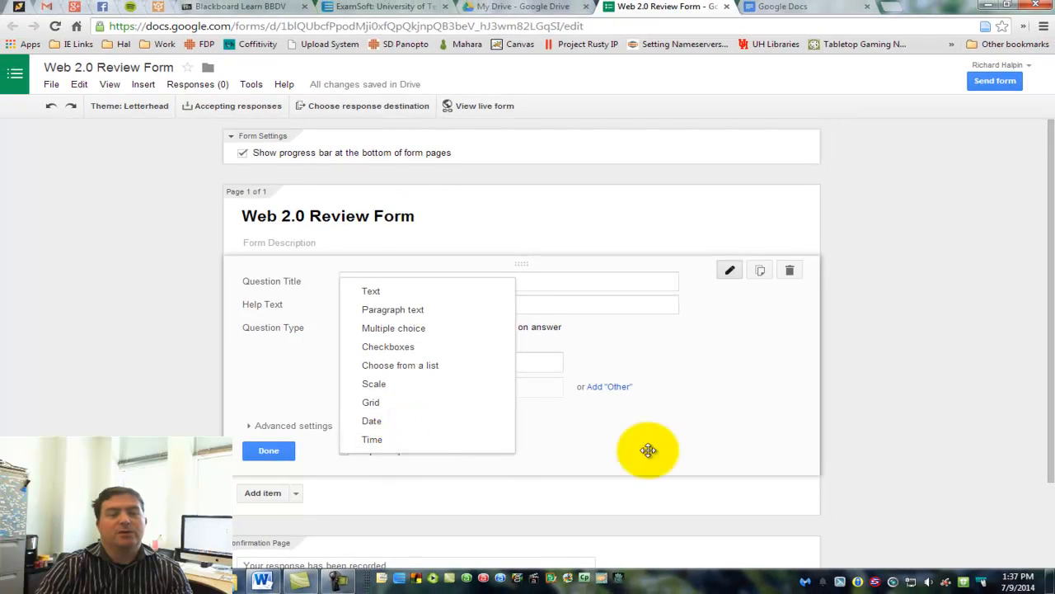
{"action": "left_click", "coordinate": [683, 426]}
- Fill in the multiple-choice answers Orange, Blue, Green, Purple and Taupe for the sky question
{"action": "left_click", "coordinate": [416, 363]}
{"action": "type", "text": "Orange"}
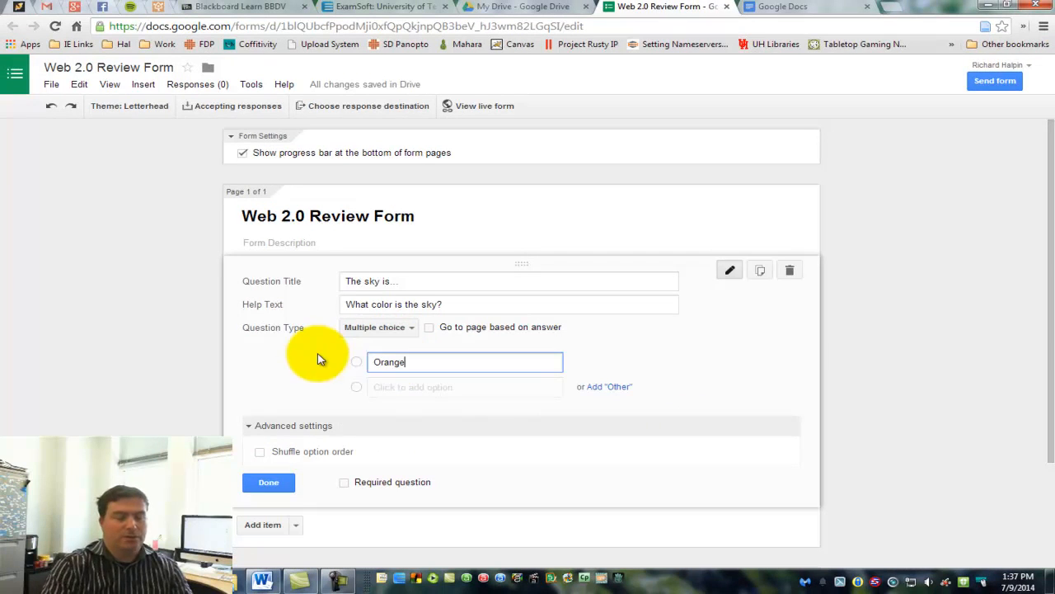
{"action": "left_click", "coordinate": [380, 387]}
{"action": "type", "text": "B"}
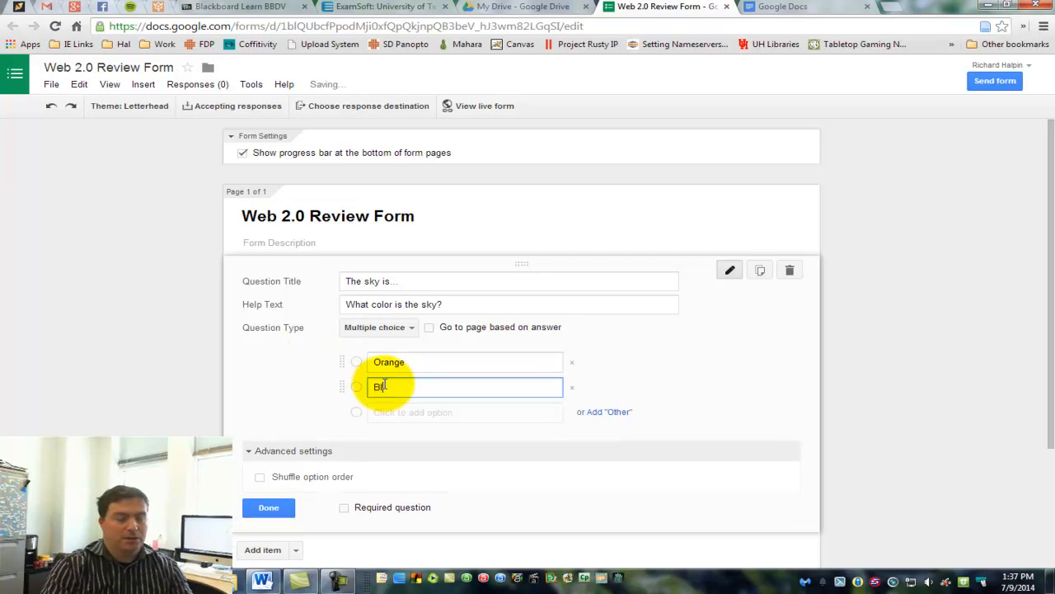
{"action": "type", "text": "lue"}
{"action": "left_click", "coordinate": [404, 413]}
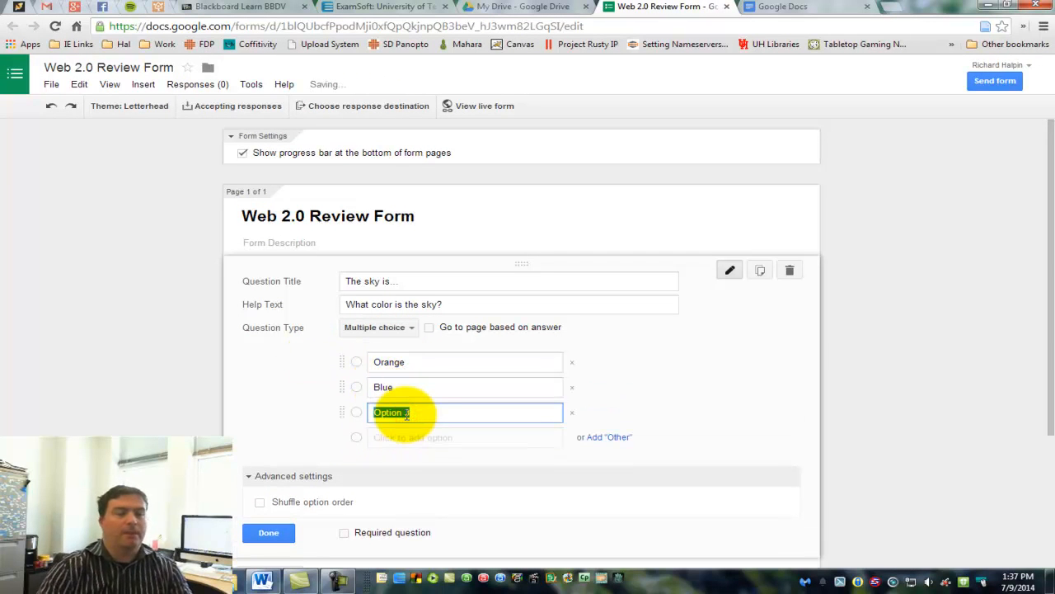
{"action": "type", "text": "Green"}
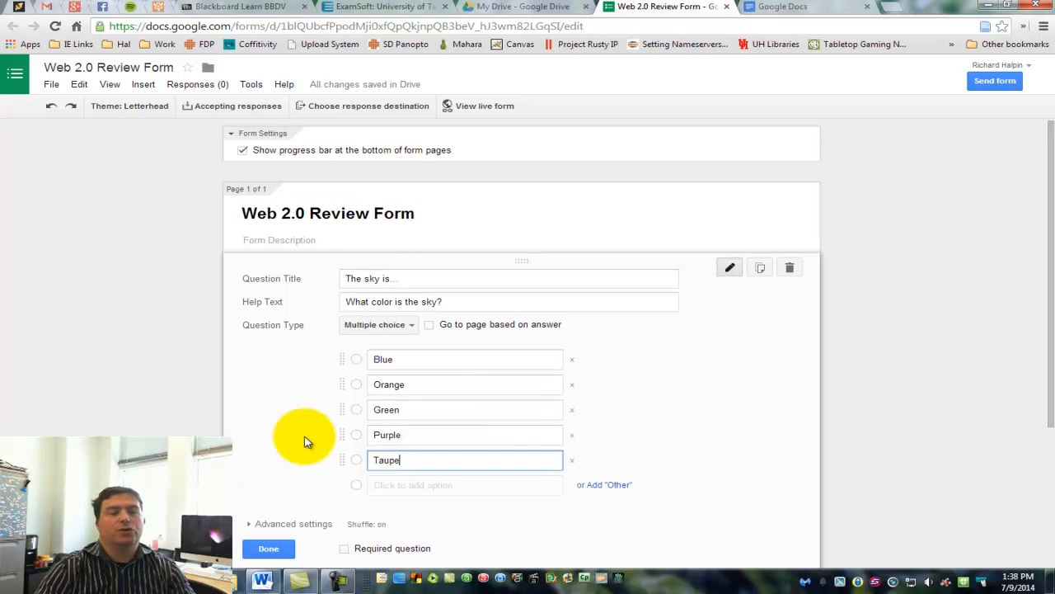
{"action": "left_click", "coordinate": [302, 437]}
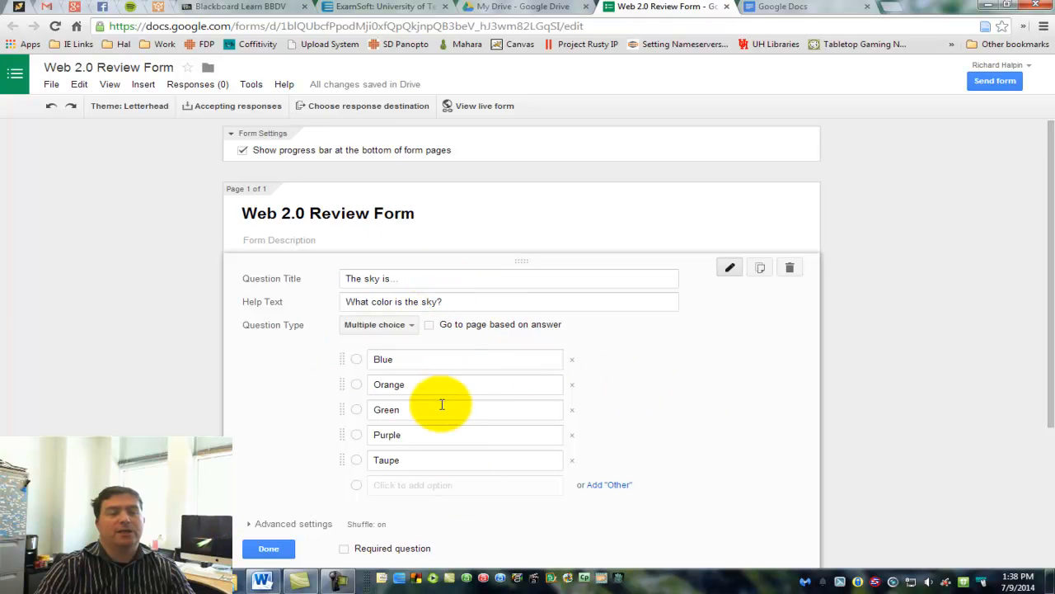
- Reorder the answers so Taupe comes first and Blue sits between Green and Purple, and check the shuffle option order setting
{"action": "left_click_drag", "start_coordinate": [344, 359], "coordinate": [345, 412]}
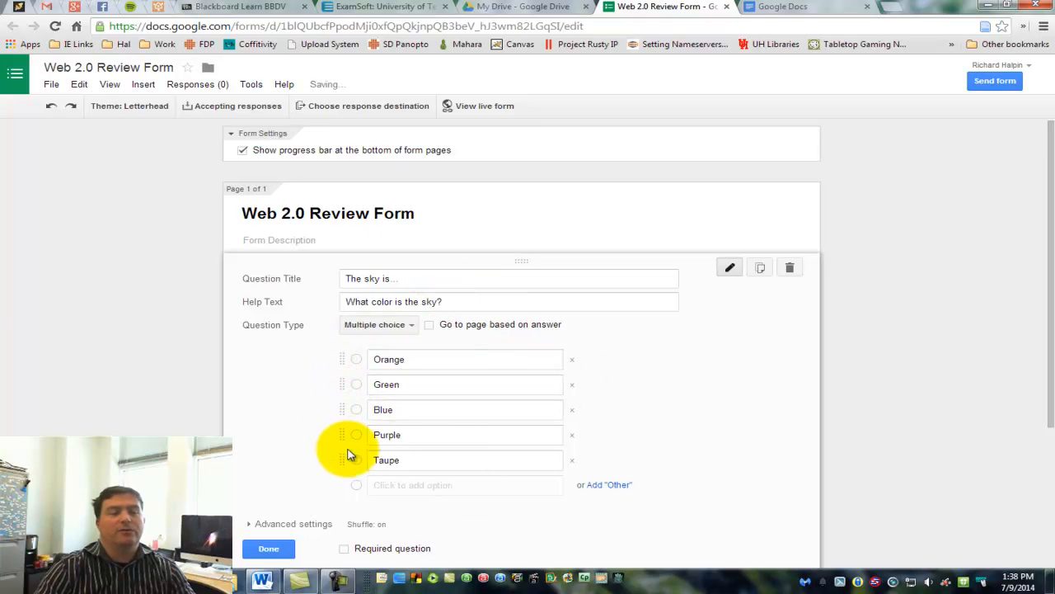
{"action": "left_click_drag", "start_coordinate": [343, 460], "coordinate": [346, 376]}
{"action": "scroll", "coordinate": [293, 422], "scroll_direction": "down", "scroll_amount": 1}
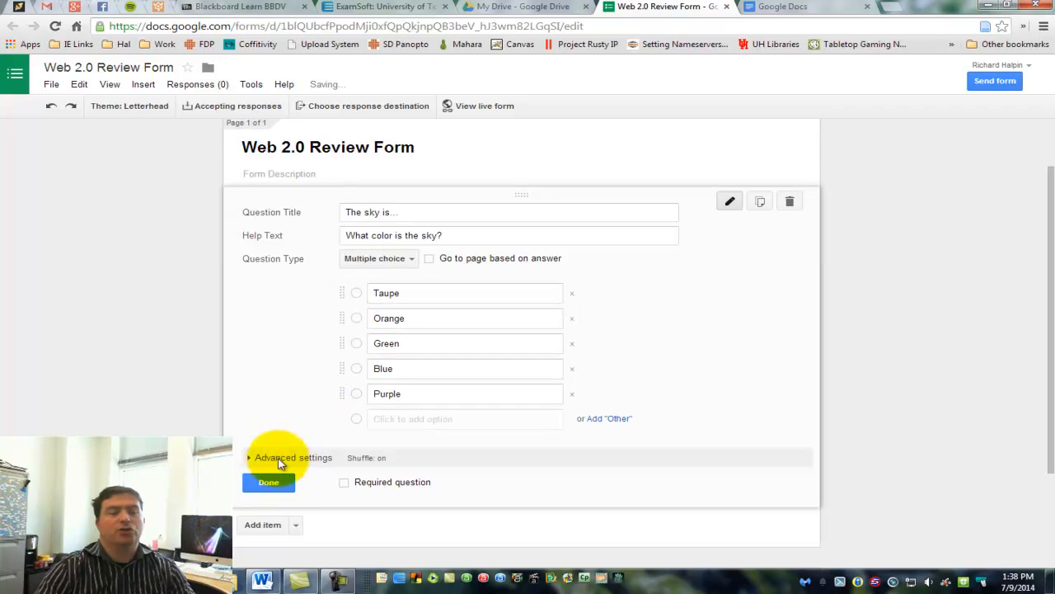
{"action": "left_click", "coordinate": [267, 458]}
{"action": "left_click", "coordinate": [262, 486]}
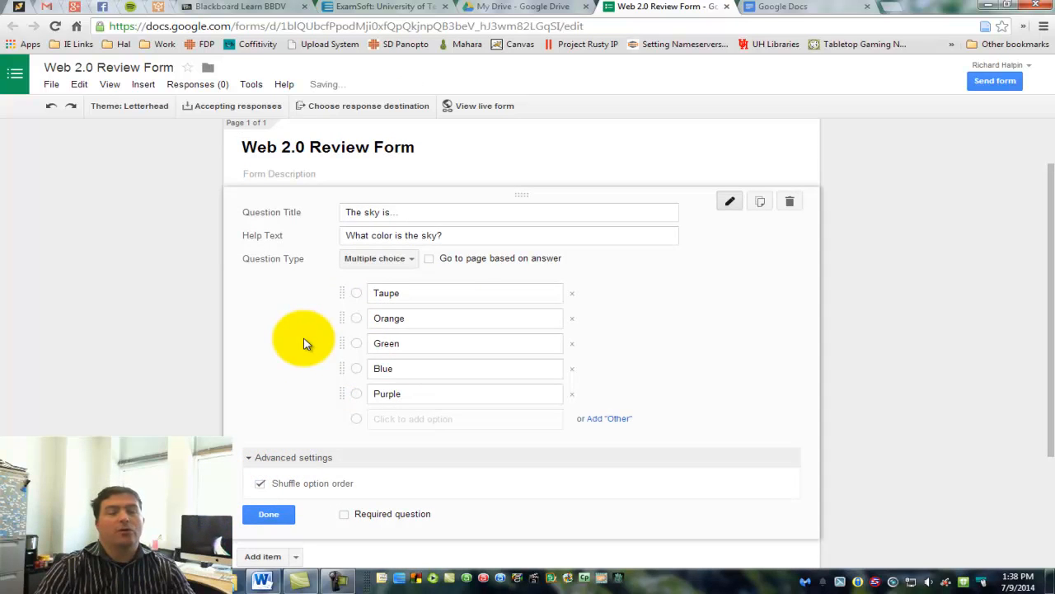
- Add an "Other" answer to the sky question, and finish the question, reopening it once for a check
{"action": "left_click", "coordinate": [610, 419]}
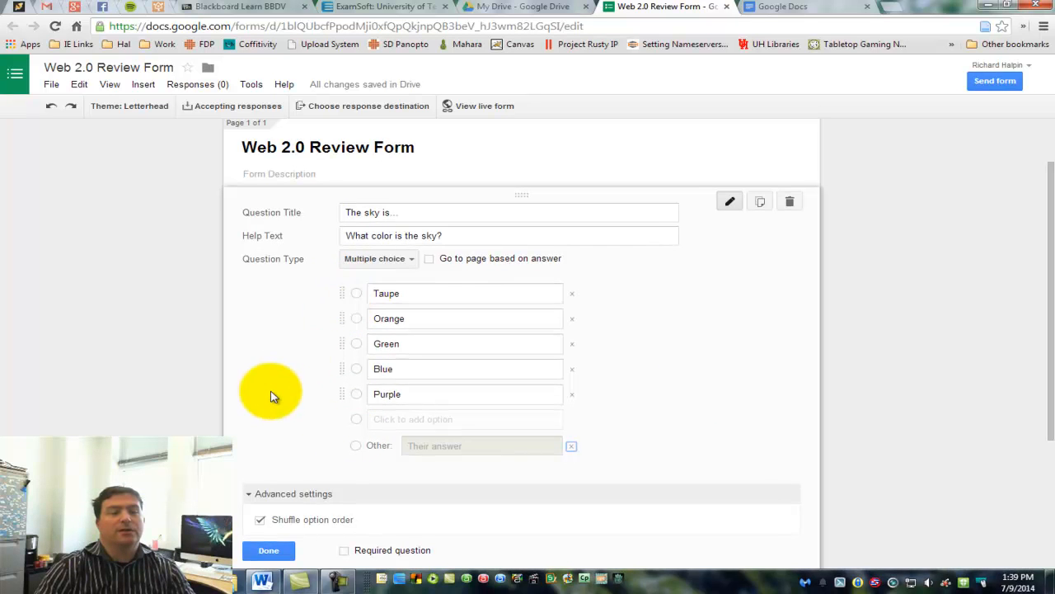
{"action": "scroll", "coordinate": [271, 394], "scroll_direction": "down", "scroll_amount": 3}
{"action": "left_click", "coordinate": [268, 418]}
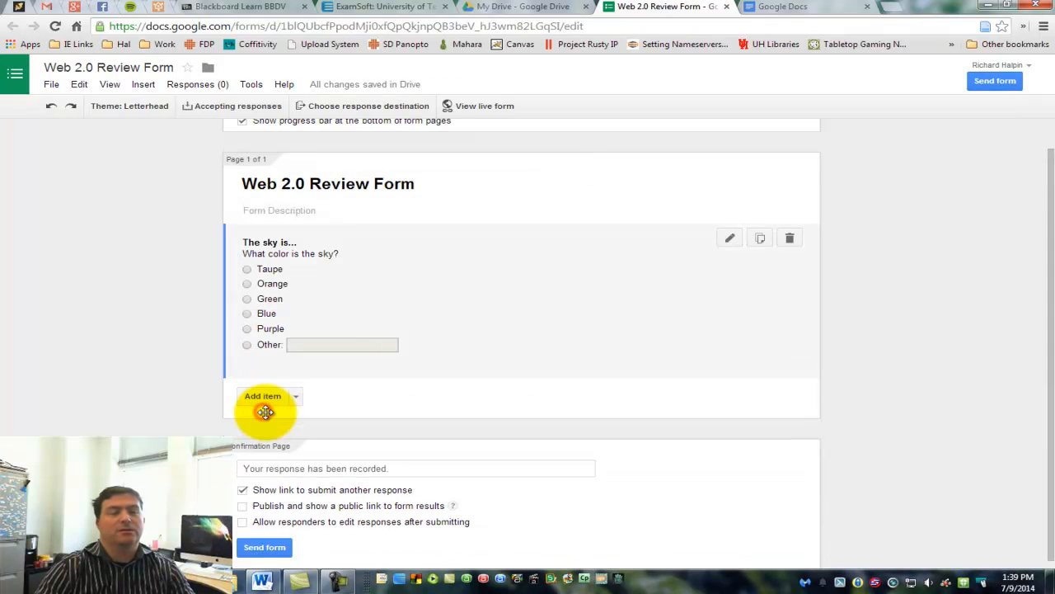
{"action": "left_click", "coordinate": [252, 283]}
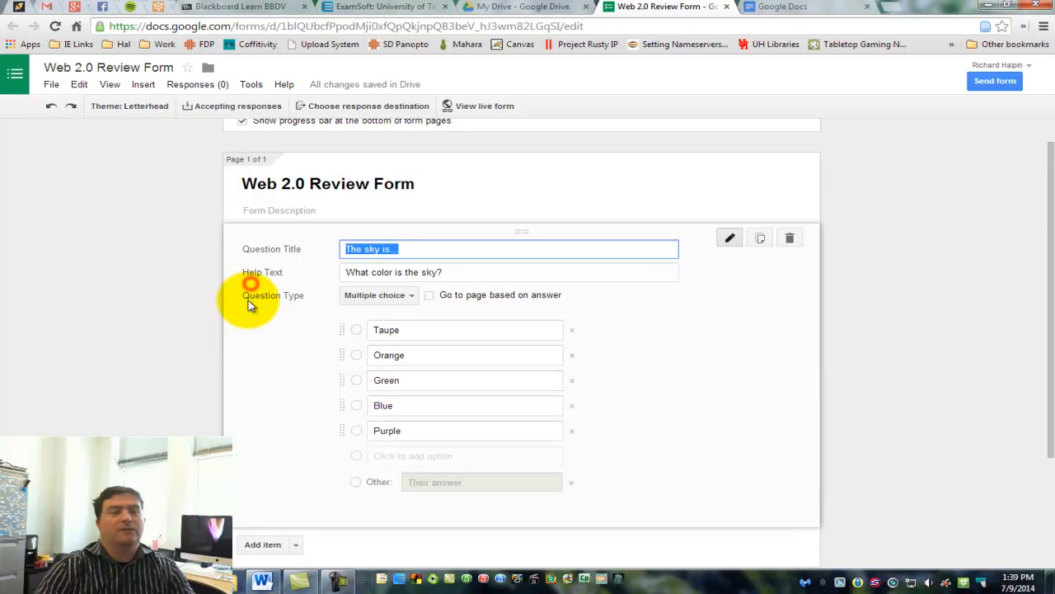
{"action": "scroll", "coordinate": [272, 408], "scroll_direction": "down", "scroll_amount": 3}
{"action": "left_click", "coordinate": [272, 423]}
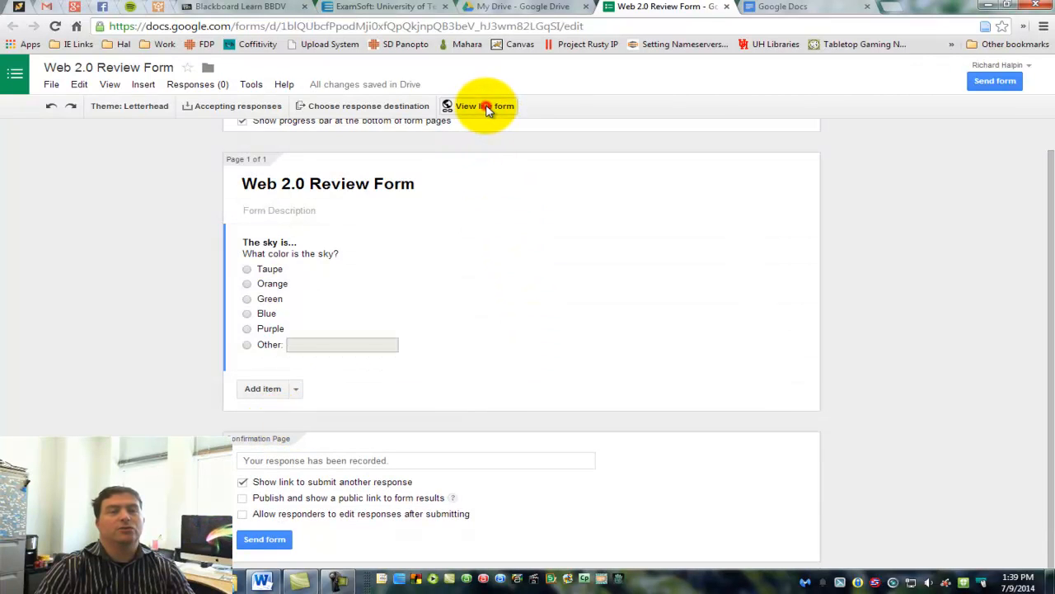
- Submit two test responses through the live form, choosing Taupe in the second one, and return to the form editor
{"action": "left_click", "coordinate": [486, 108]}
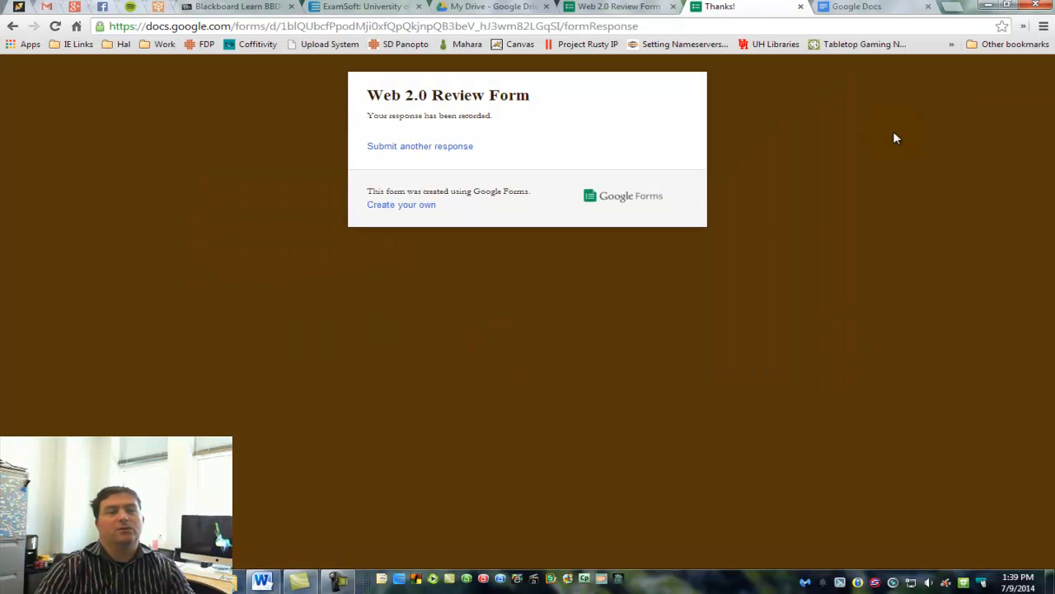
{"action": "left_click", "coordinate": [426, 148]}
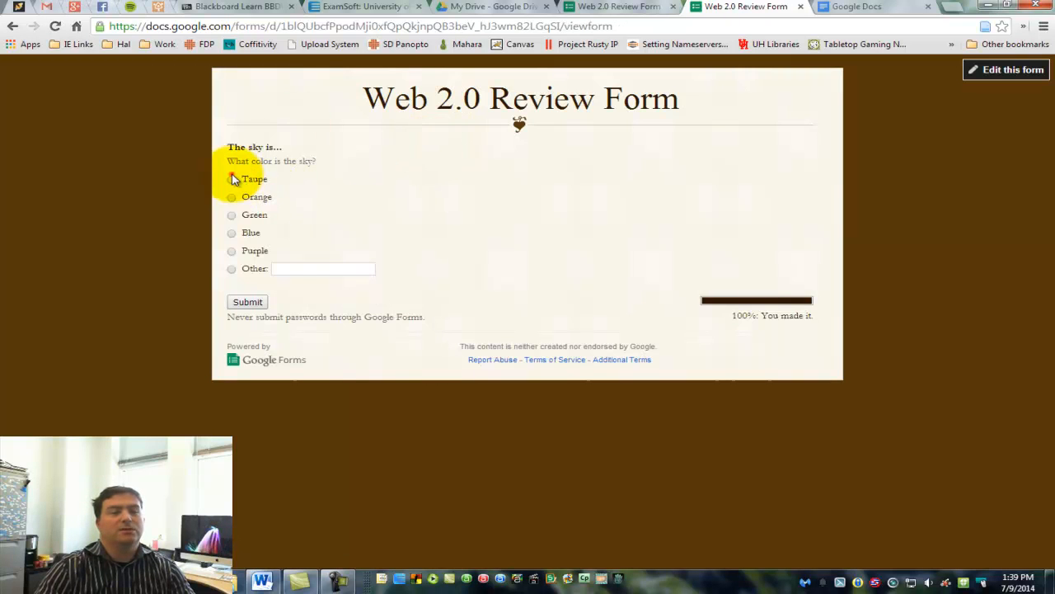
{"action": "left_click", "coordinate": [246, 301]}
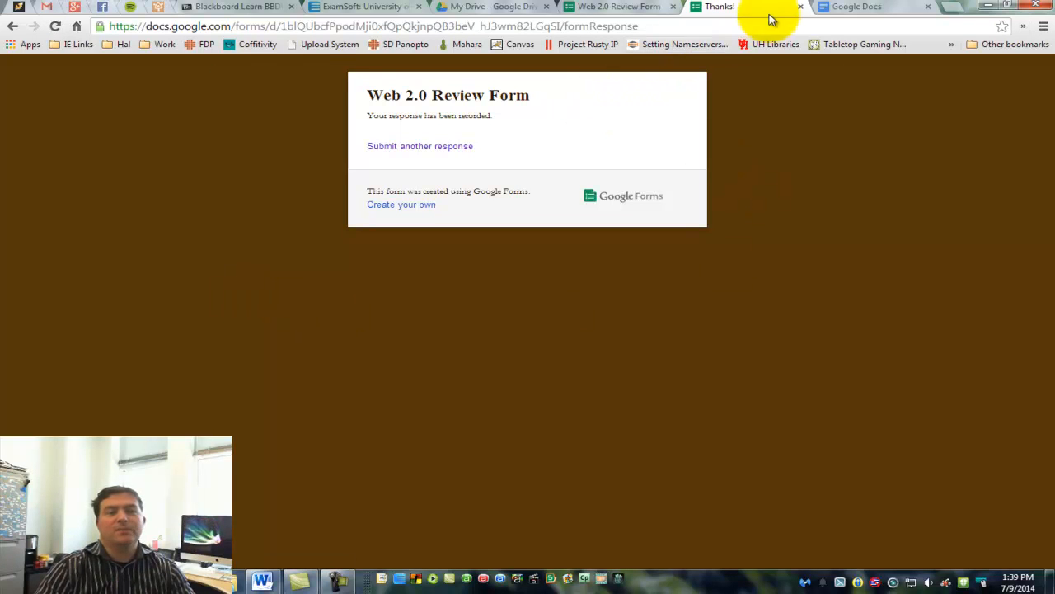
{"action": "left_click", "coordinate": [800, 7]}
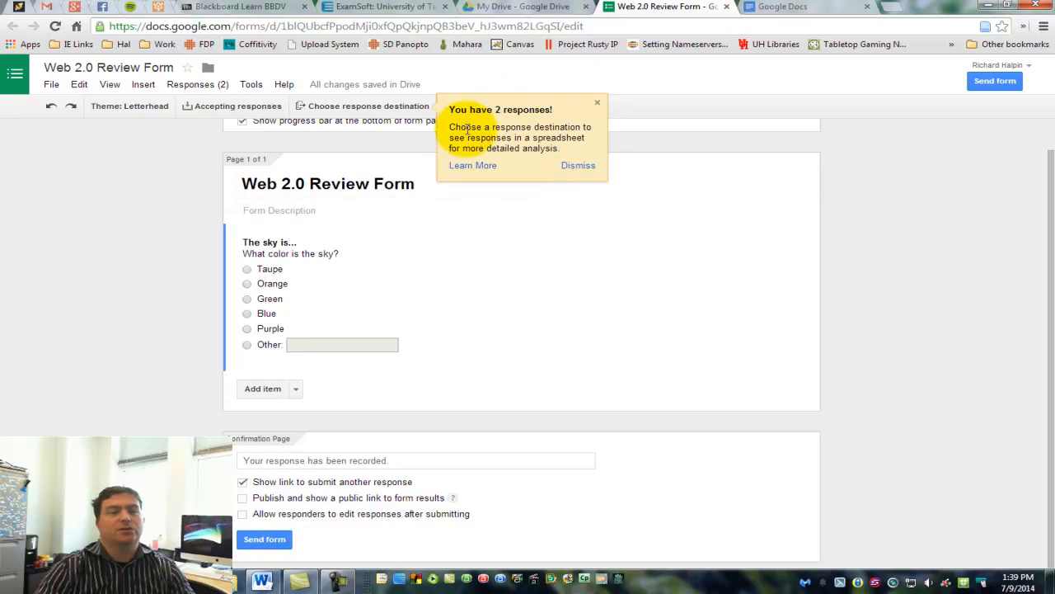
- Collect the form responses in a new spreadsheet named "Web 2.0 Review Form (Responses)" and open it to view the entries
{"action": "left_click", "coordinate": [582, 167]}
{"action": "left_click", "coordinate": [373, 105]}
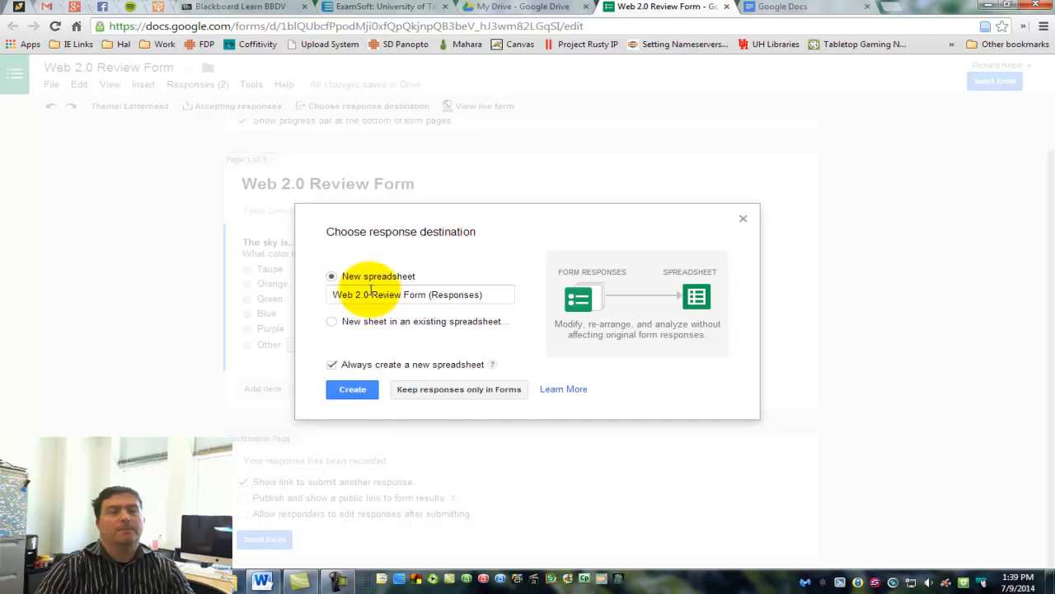
{"action": "left_click", "coordinate": [353, 388]}
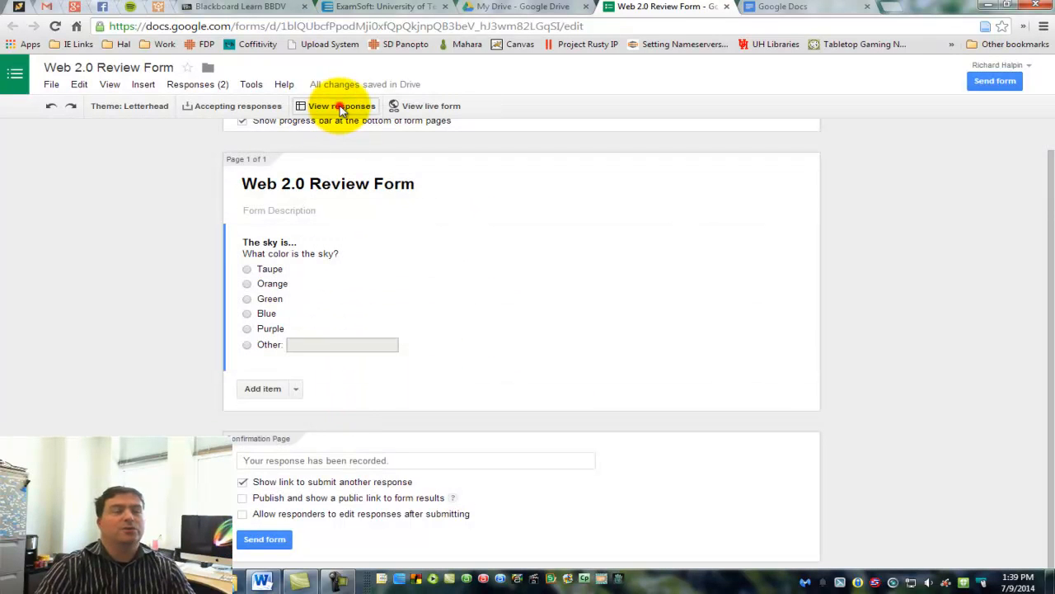
{"action": "left_click", "coordinate": [342, 108]}
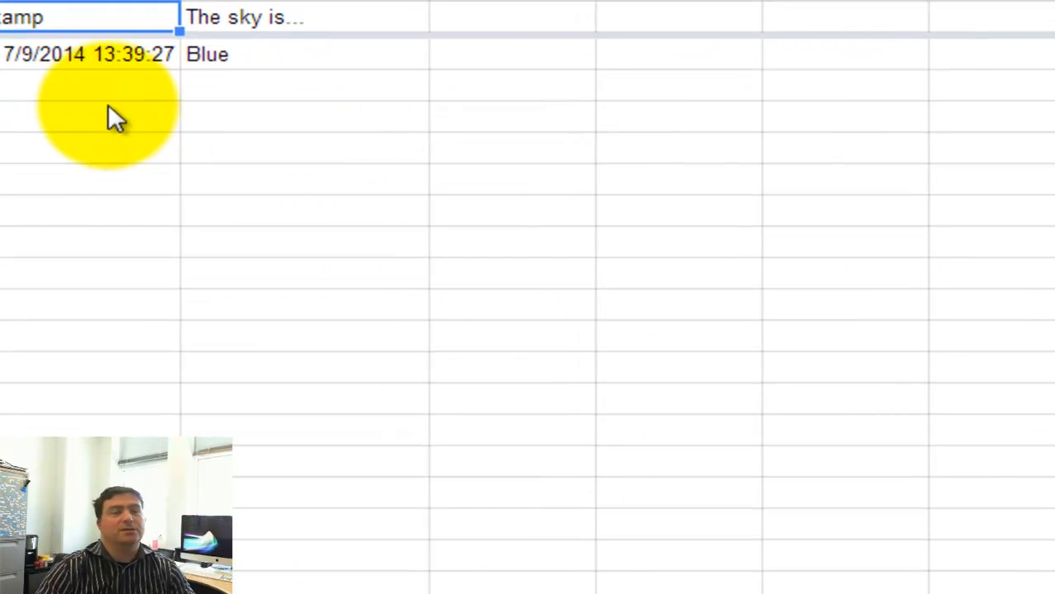
{"action": "left_click", "coordinate": [111, 185]}
{"action": "left_click", "coordinate": [107, 59]}
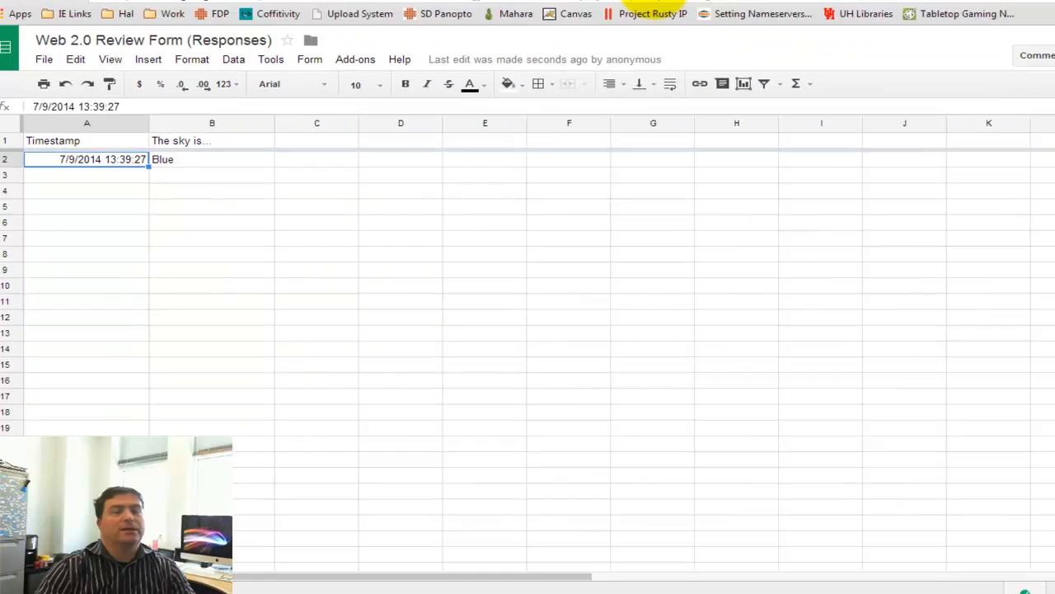
- Submit two more test responses through the live form, choosing Orange in the first and Purple in the second
{"action": "left_click", "coordinate": [618, 6]}
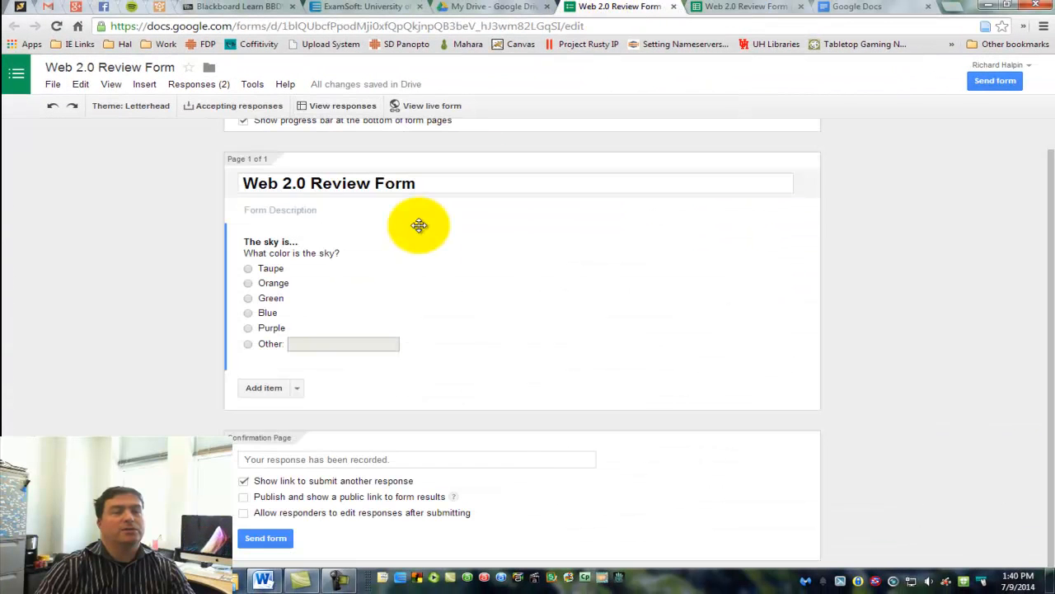
{"action": "left_click", "coordinate": [426, 105]}
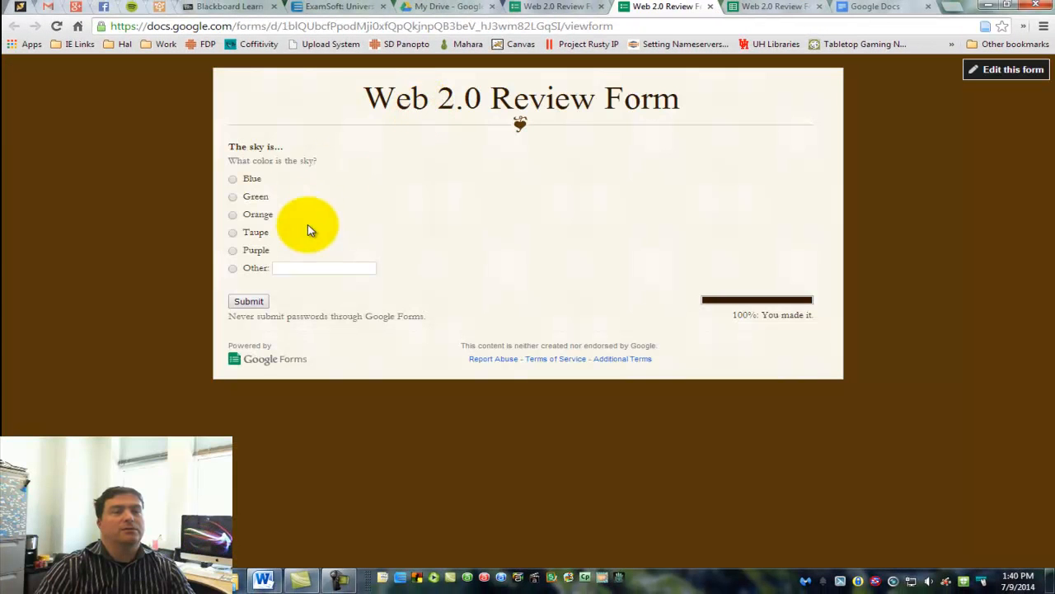
{"action": "left_click", "coordinate": [234, 216]}
{"action": "left_click", "coordinate": [248, 301]}
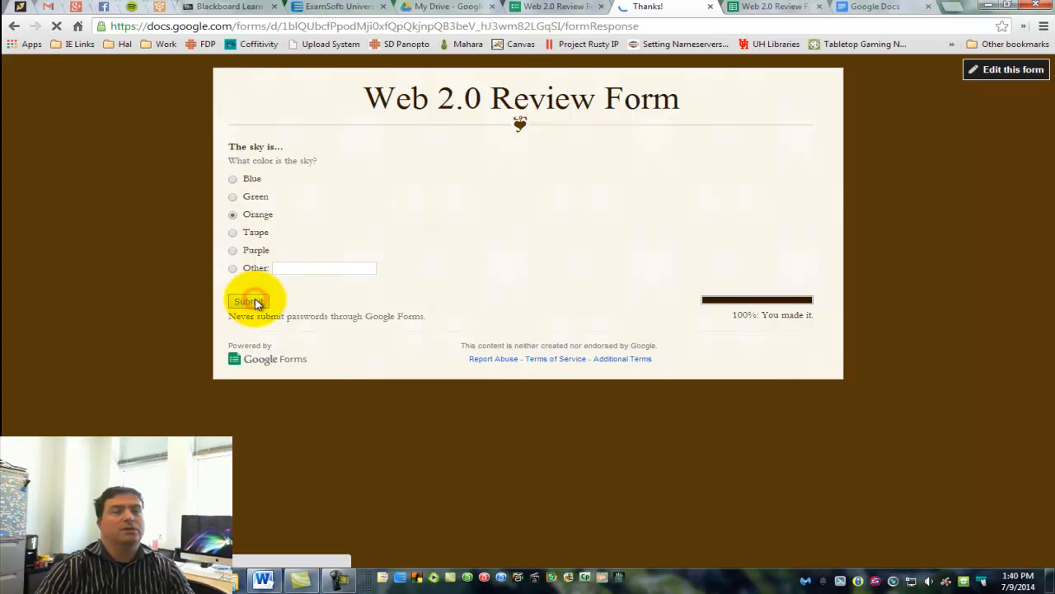
{"action": "left_click", "coordinate": [423, 152]}
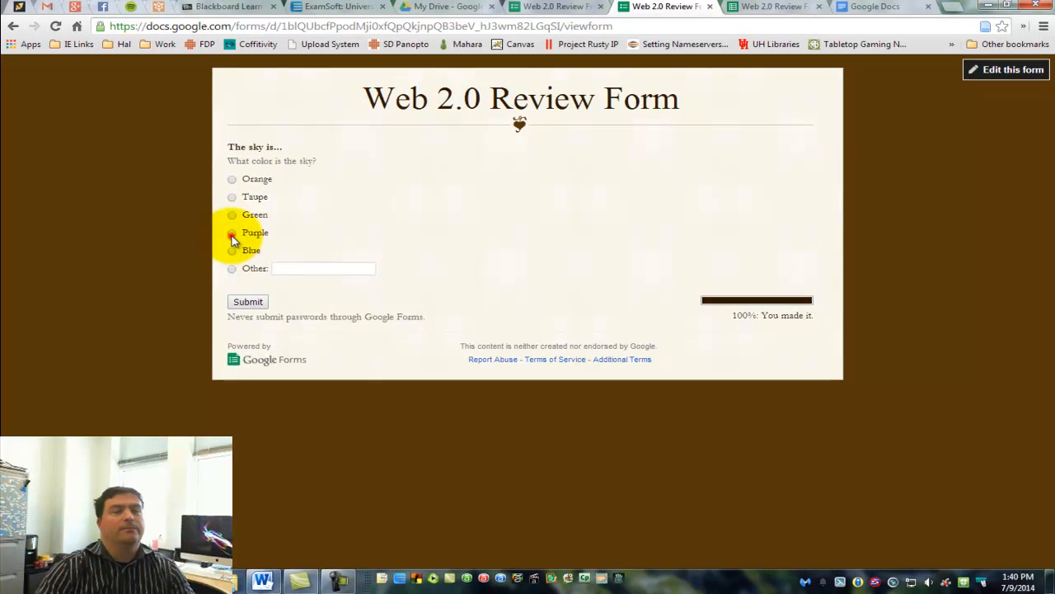
{"action": "left_click", "coordinate": [232, 232]}
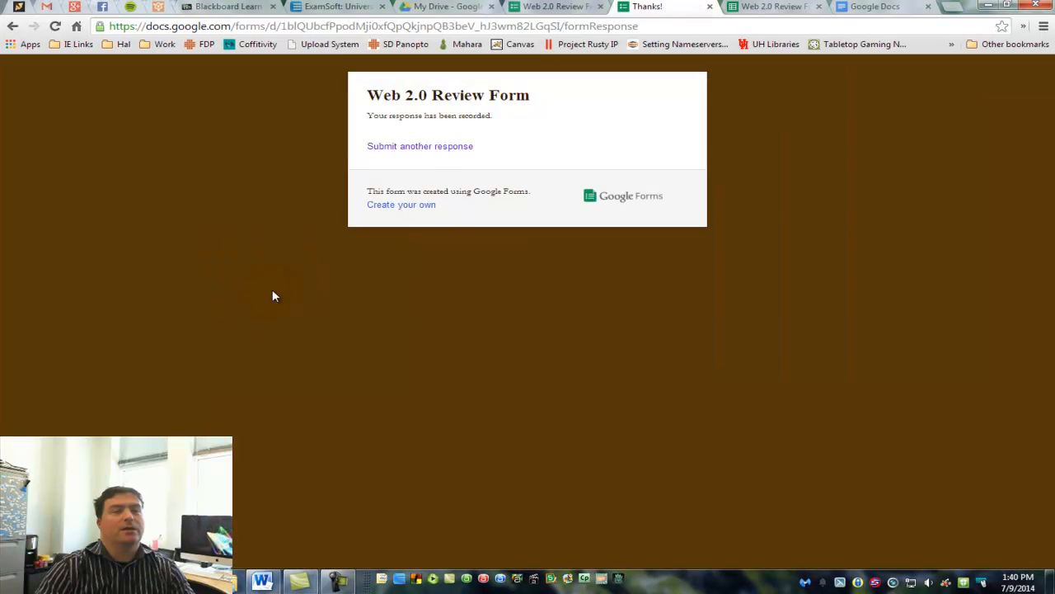
- Check the response spreadsheet for the new entries, and close the live form to return to the form editor
{"action": "left_click", "coordinate": [567, 10]}
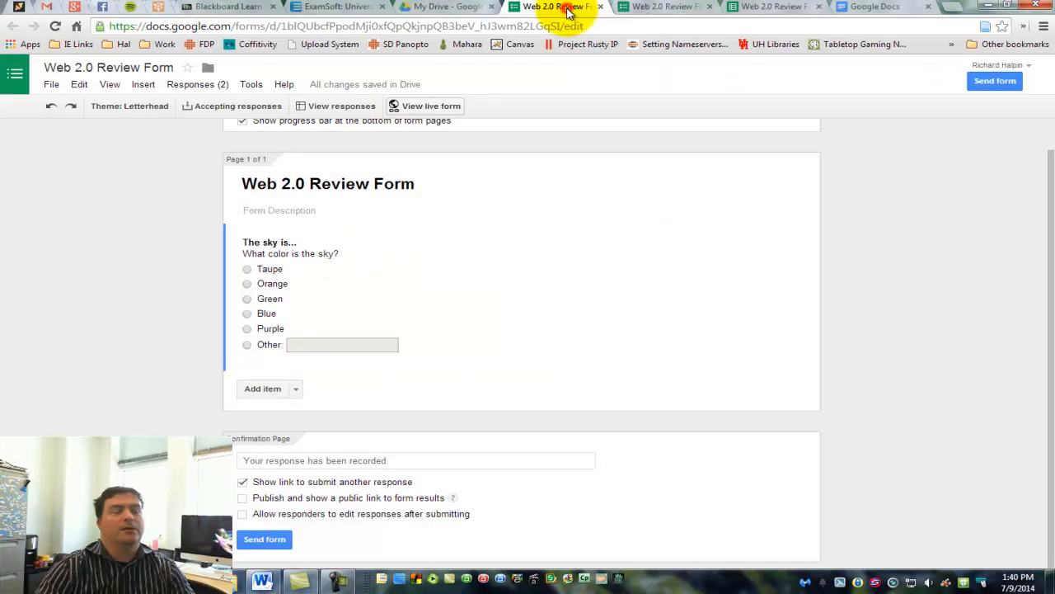
{"action": "left_click", "coordinate": [761, 8]}
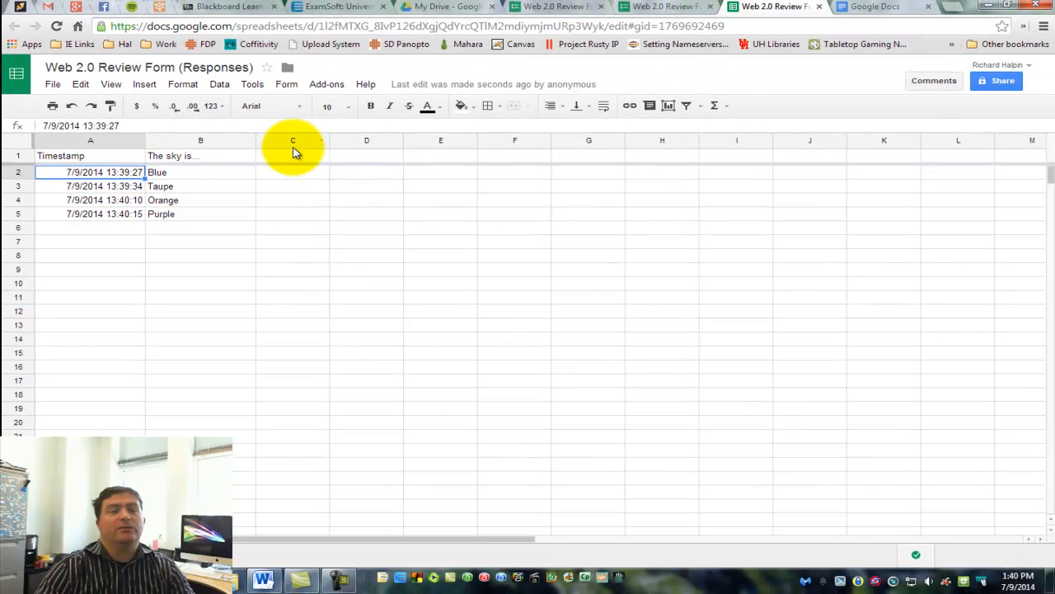
{"action": "left_click", "coordinate": [664, 6]}
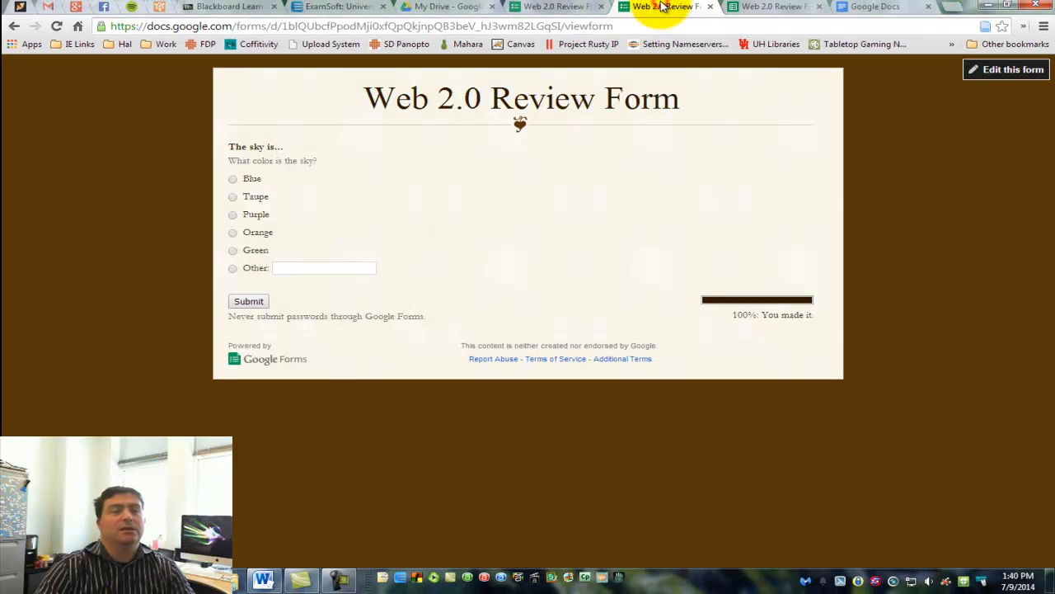
{"action": "left_click", "coordinate": [709, 6]}
{"action": "left_click", "coordinate": [561, 7]}
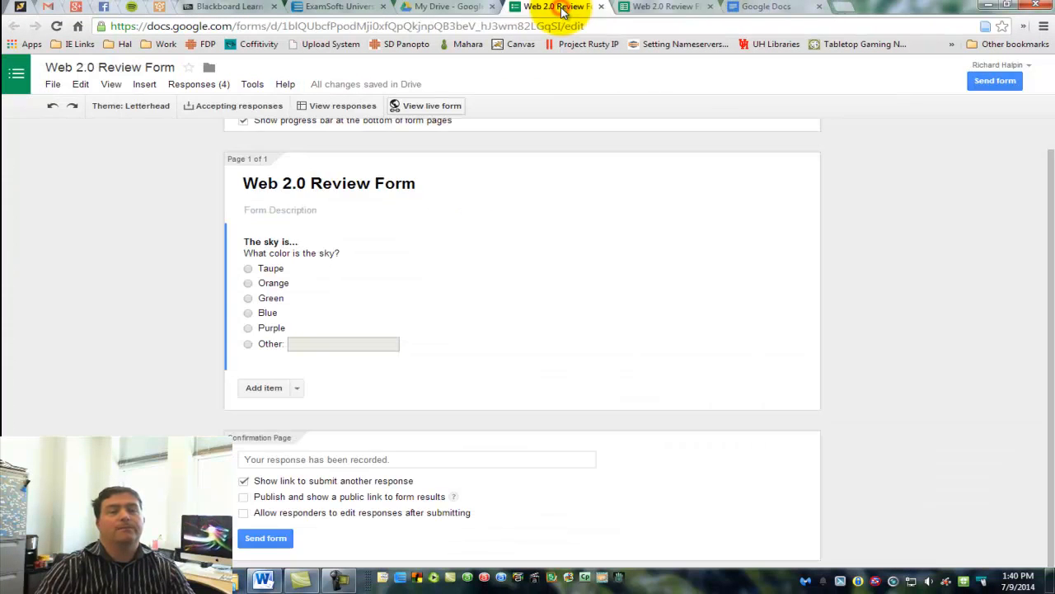
- Compare the recorded responses in the spreadsheet with the sky question in the form editor
{"action": "left_click", "coordinate": [657, 8]}
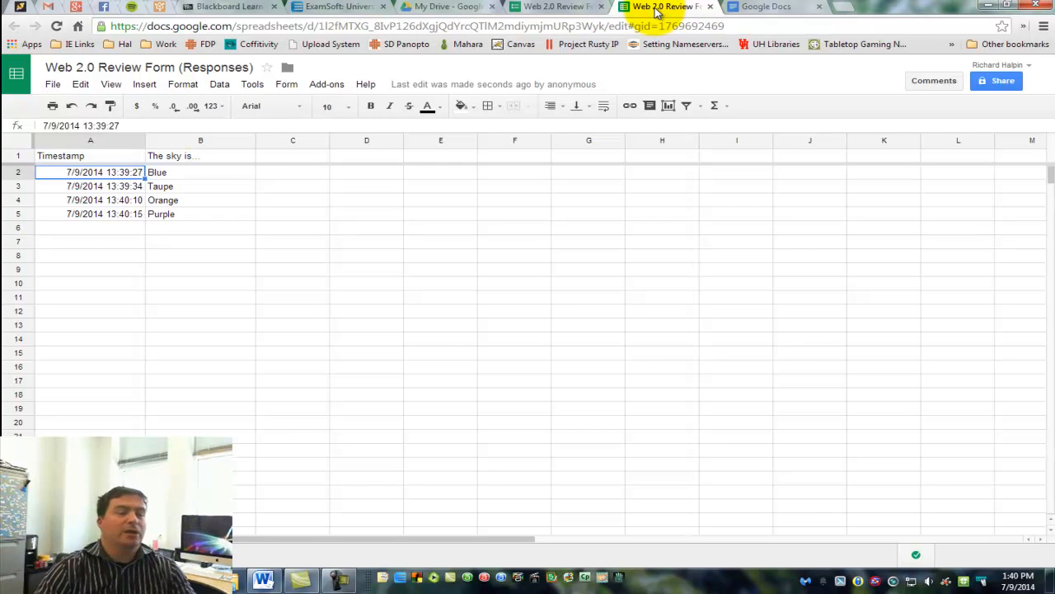
{"action": "left_click", "coordinate": [582, 8]}
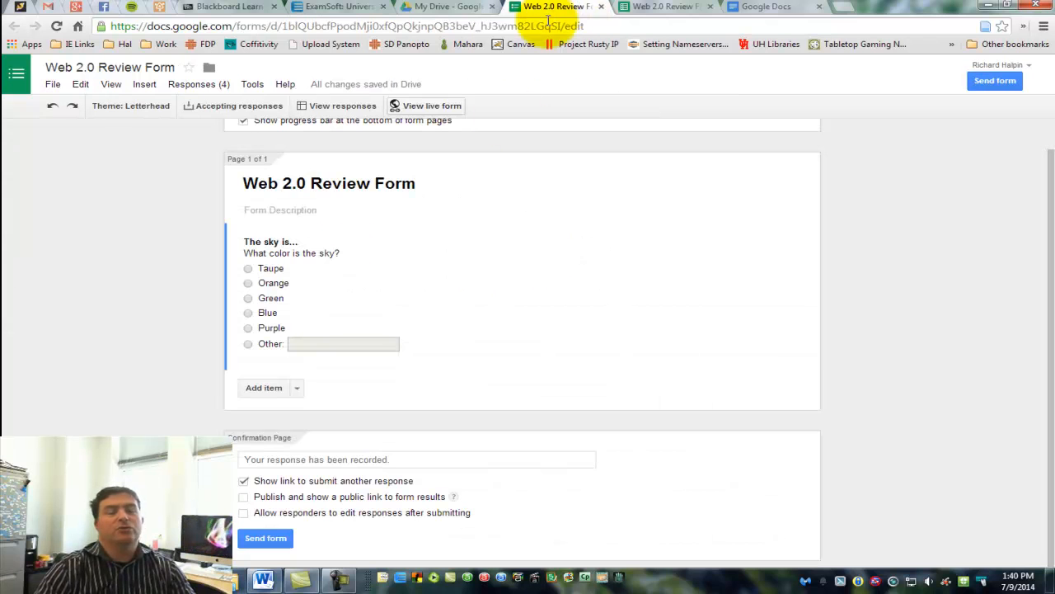
{"action": "scroll", "coordinate": [415, 300], "scroll_direction": "up", "scroll_amount": 1}
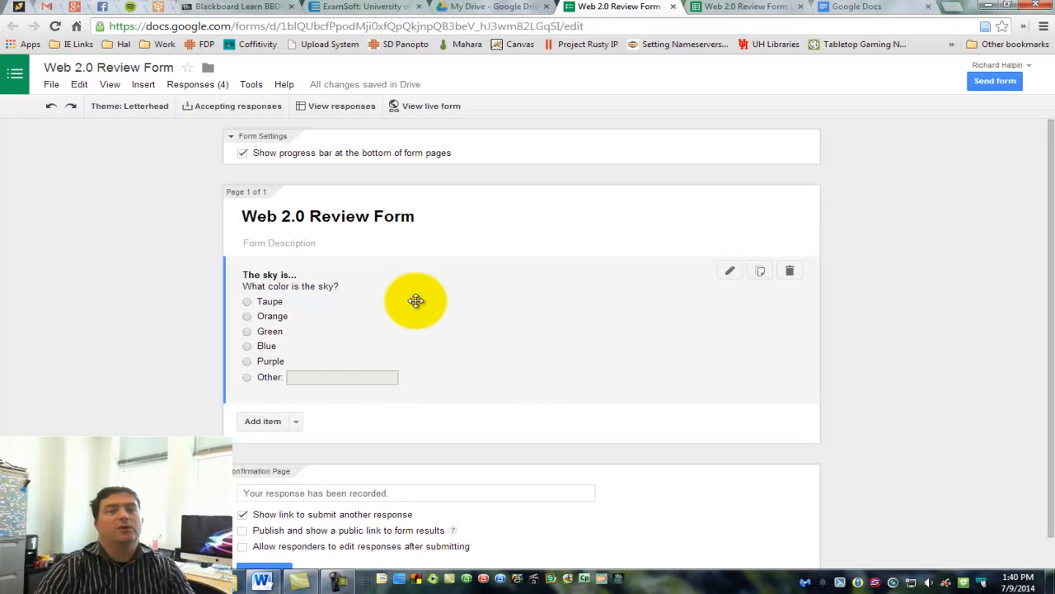
{"action": "scroll", "coordinate": [415, 300], "scroll_direction": "down", "scroll_amount": 1}
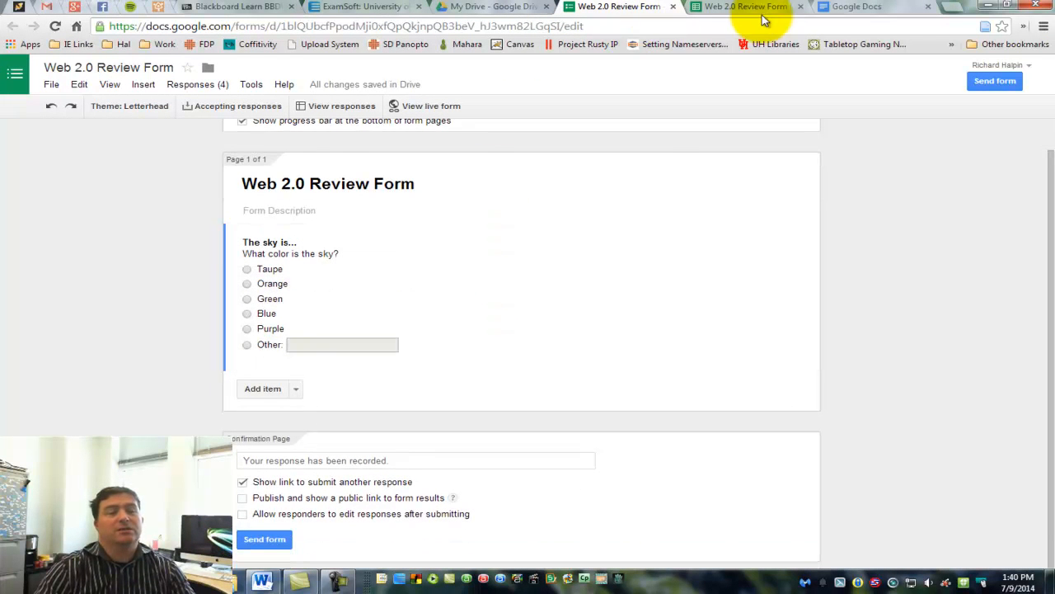
{"action": "left_click", "coordinate": [757, 7]}
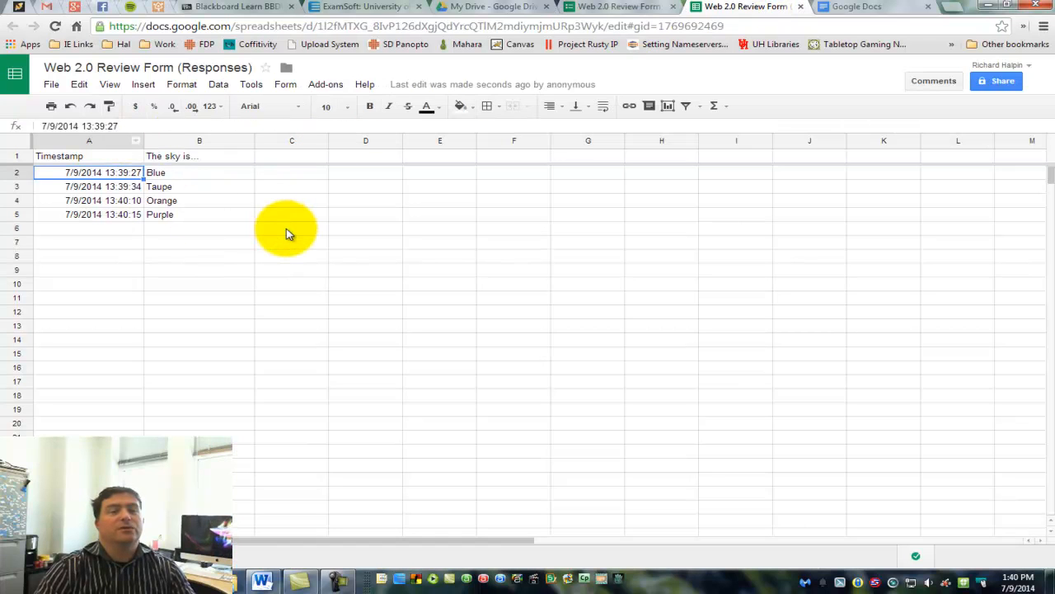
{"action": "left_click", "coordinate": [641, 8]}
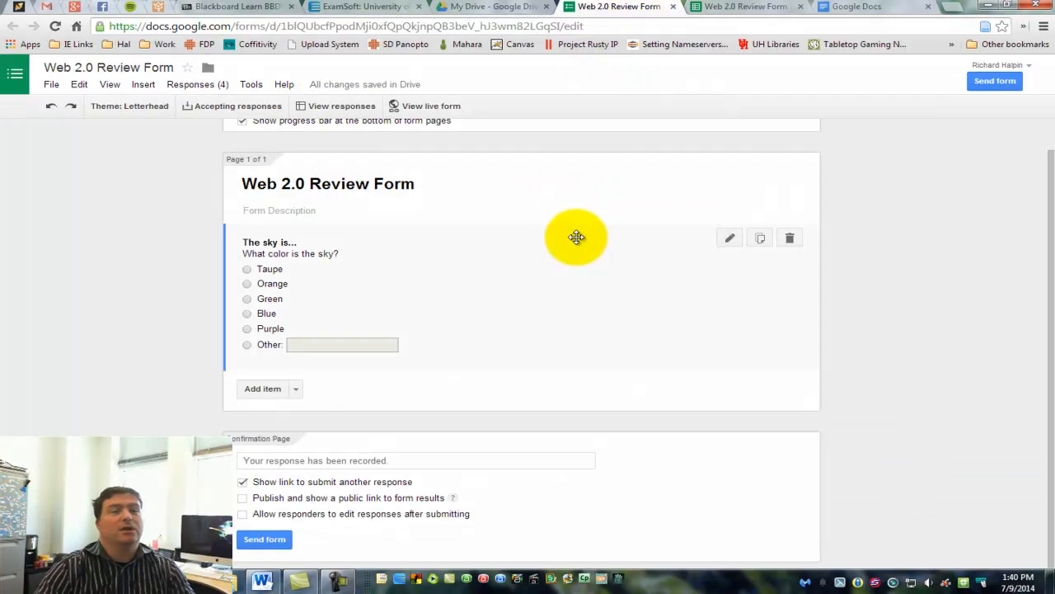
- Review the options for sending the form and its collaborator sharing settings, leaving them as they are
{"action": "left_click", "coordinate": [995, 81]}
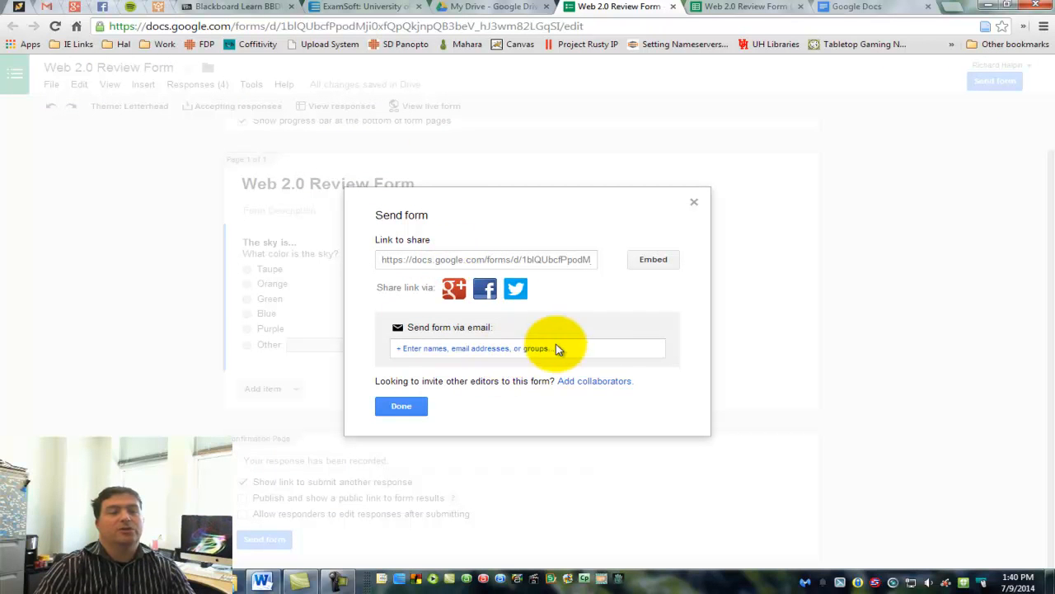
{"action": "left_click", "coordinate": [596, 380]}
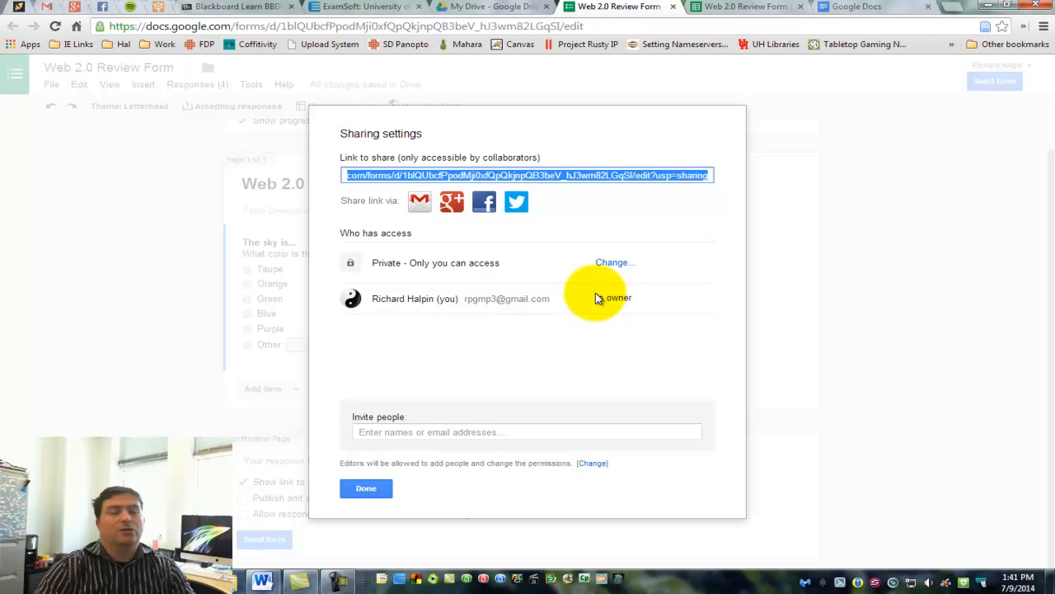
{"action": "left_click", "coordinate": [365, 488]}
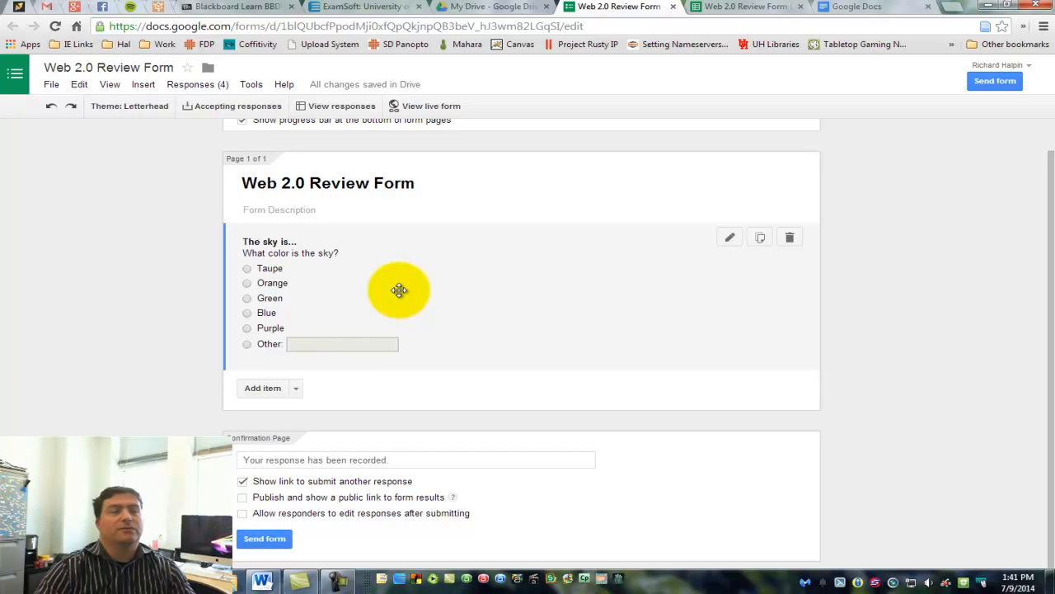
- Stop the form from accepting responses and turn response collection back on
{"action": "left_click", "coordinate": [235, 107]}
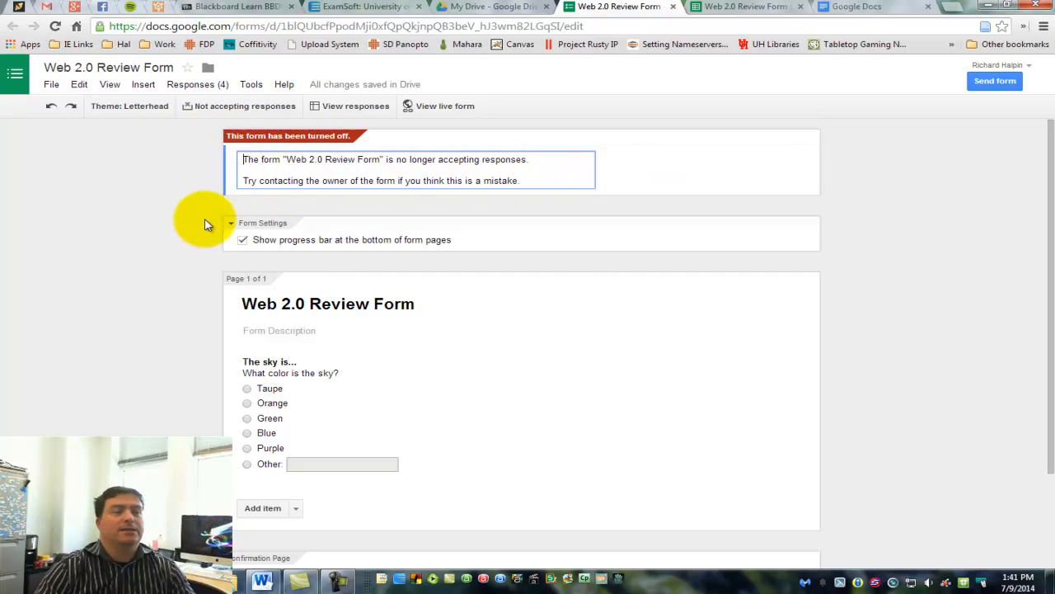
{"action": "left_click", "coordinate": [213, 114]}
{"action": "scroll", "coordinate": [165, 294], "scroll_direction": "down", "scroll_amount": 1}
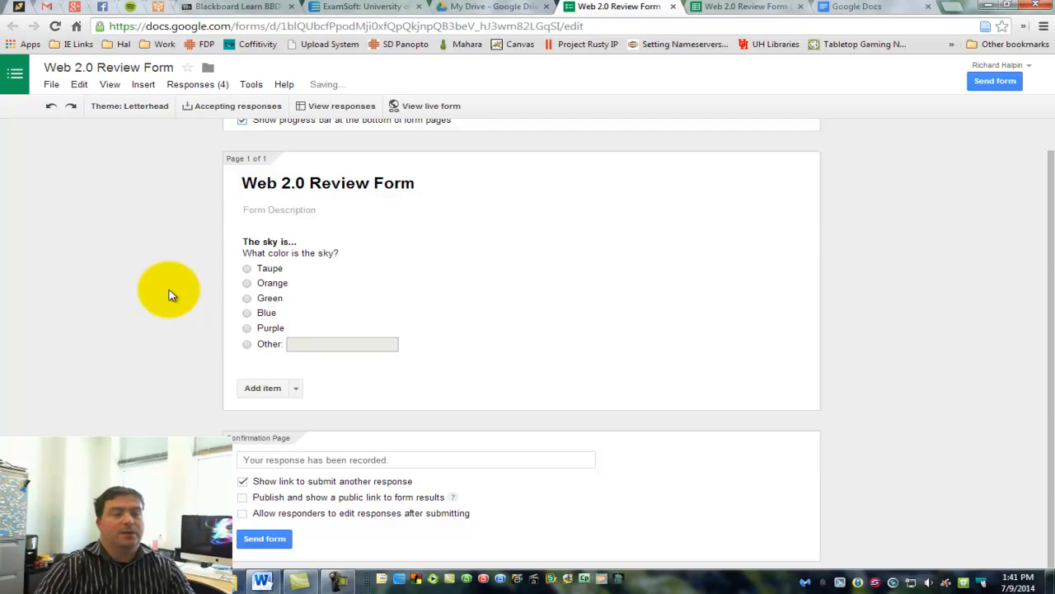
- Insert the image Jellyfish.jpg from My Drive below the sky question
{"action": "left_click", "coordinate": [295, 388]}
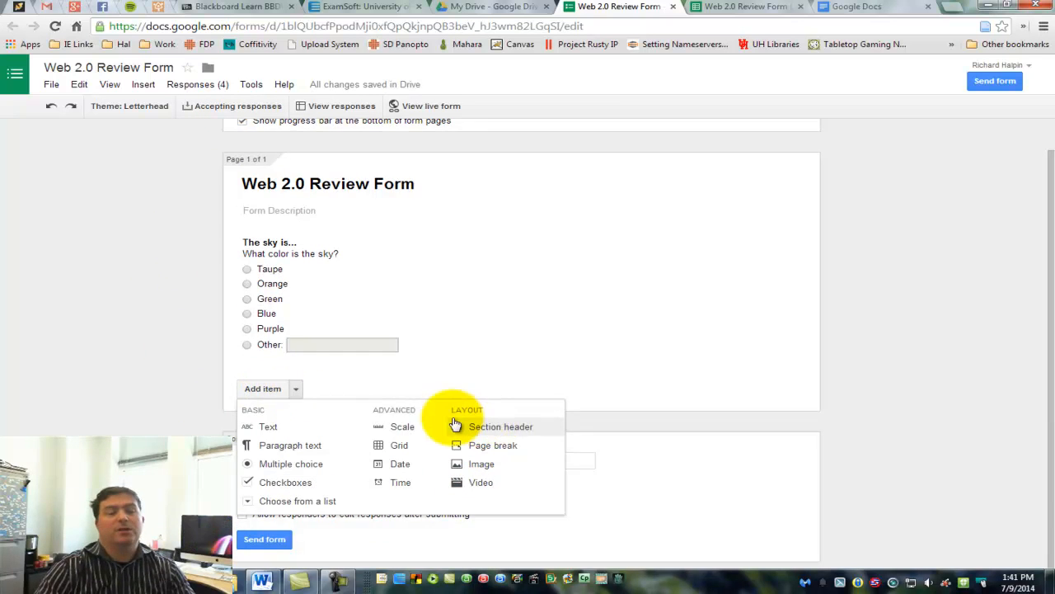
{"action": "left_click", "coordinate": [477, 473]}
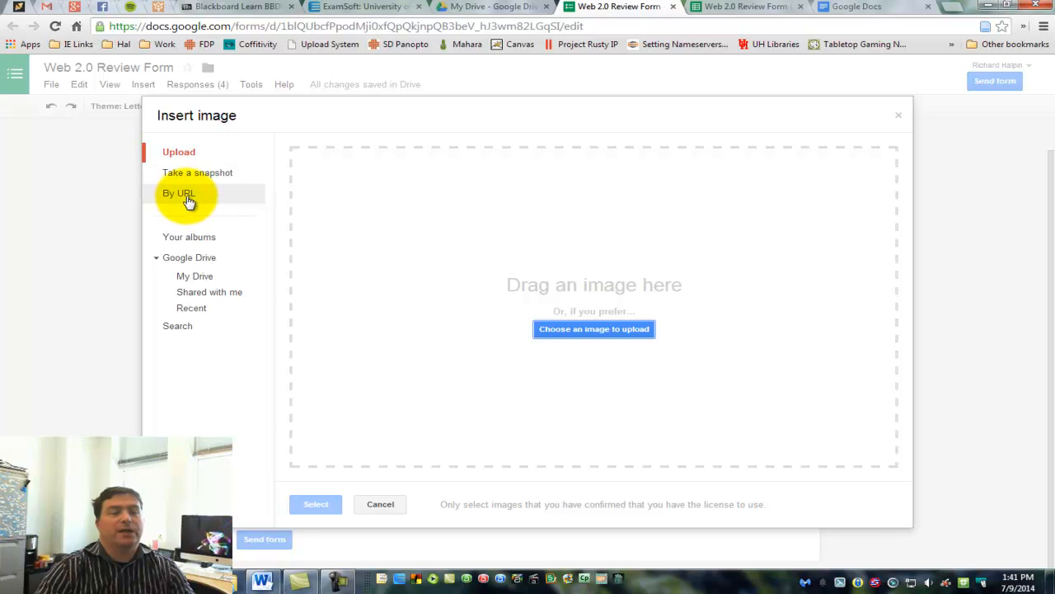
{"action": "left_click", "coordinate": [194, 264]}
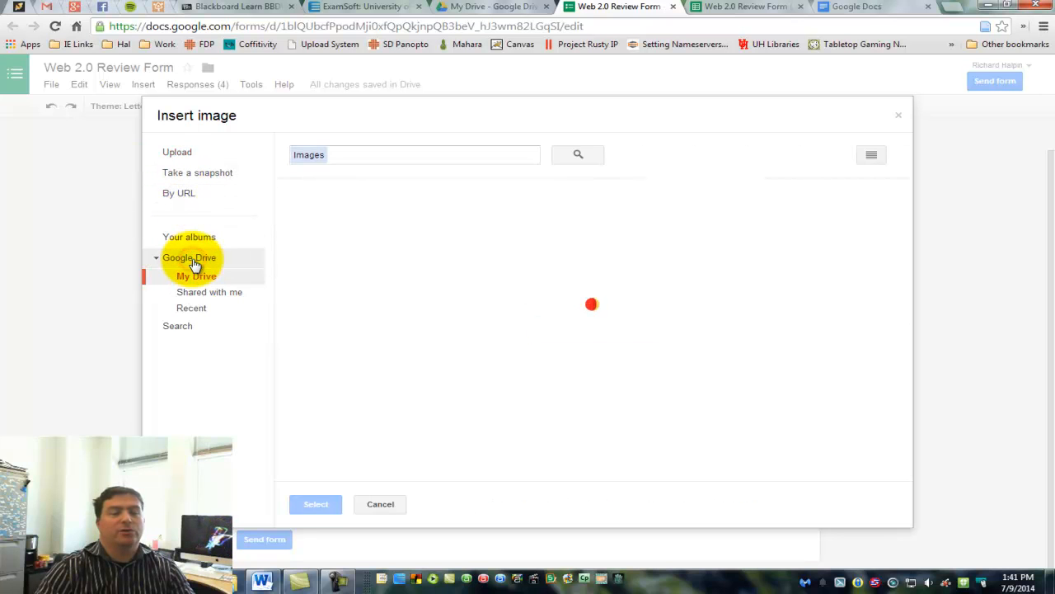
{"action": "left_click", "coordinate": [794, 430]}
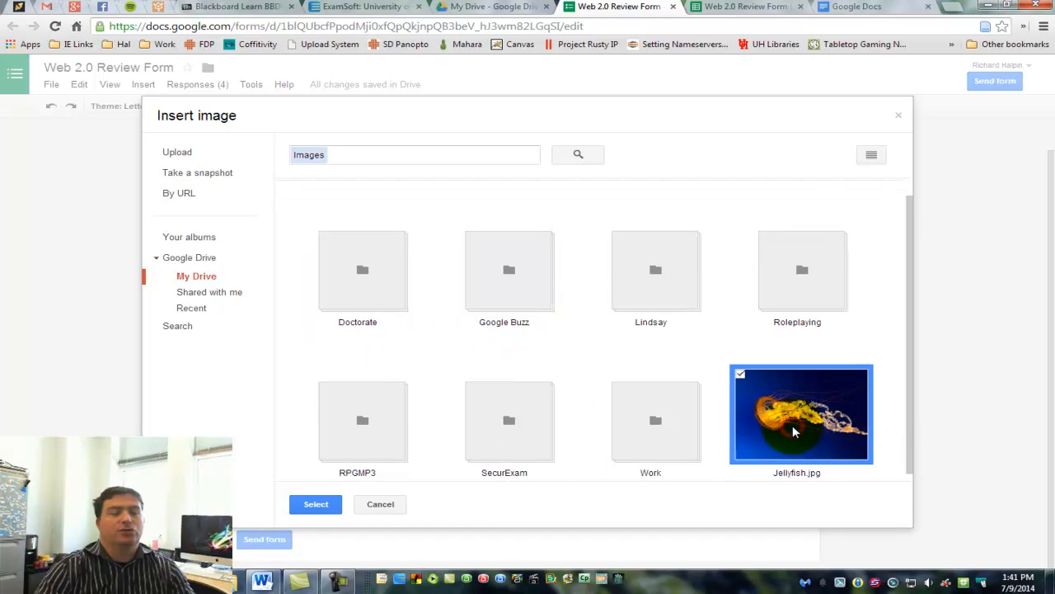
{"action": "left_click", "coordinate": [316, 504]}
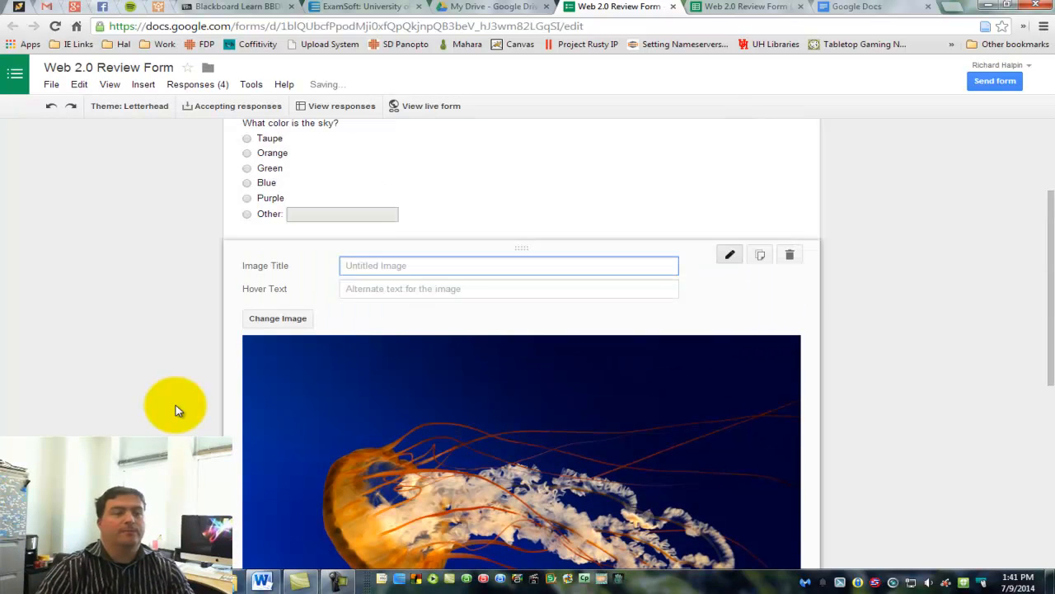
- Title the image "Jellyfish", give it the hover text "Nice Jellyfish", and finish editing the image item
{"action": "type", "text": "Jellyfish"}
{"action": "left_click", "coordinate": [374, 289]}
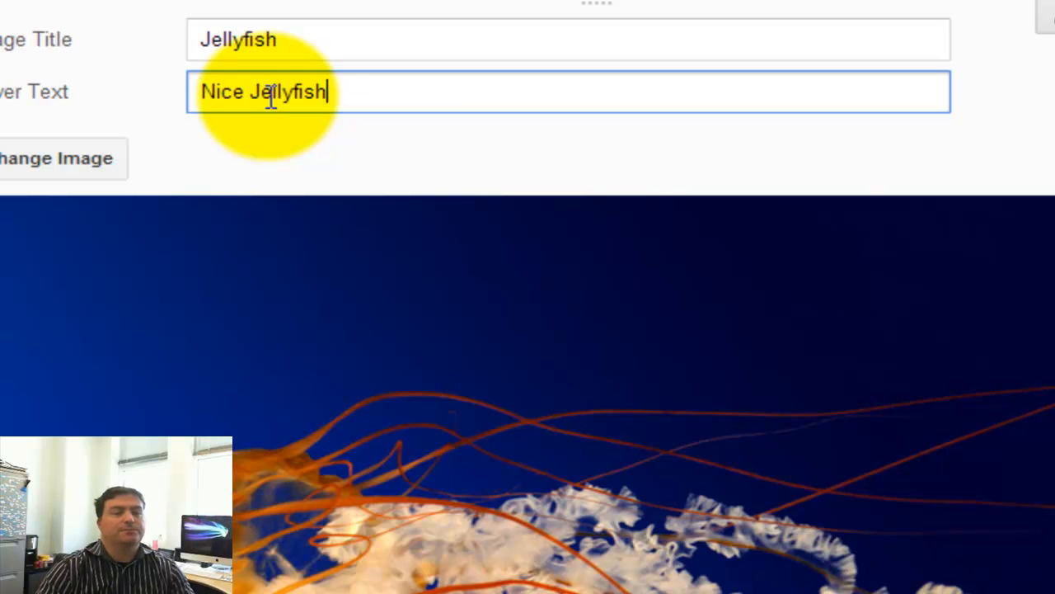
{"action": "left_click", "coordinate": [676, 146]}
{"action": "scroll", "coordinate": [676, 143], "scroll_direction": "down", "scroll_amount": 3}
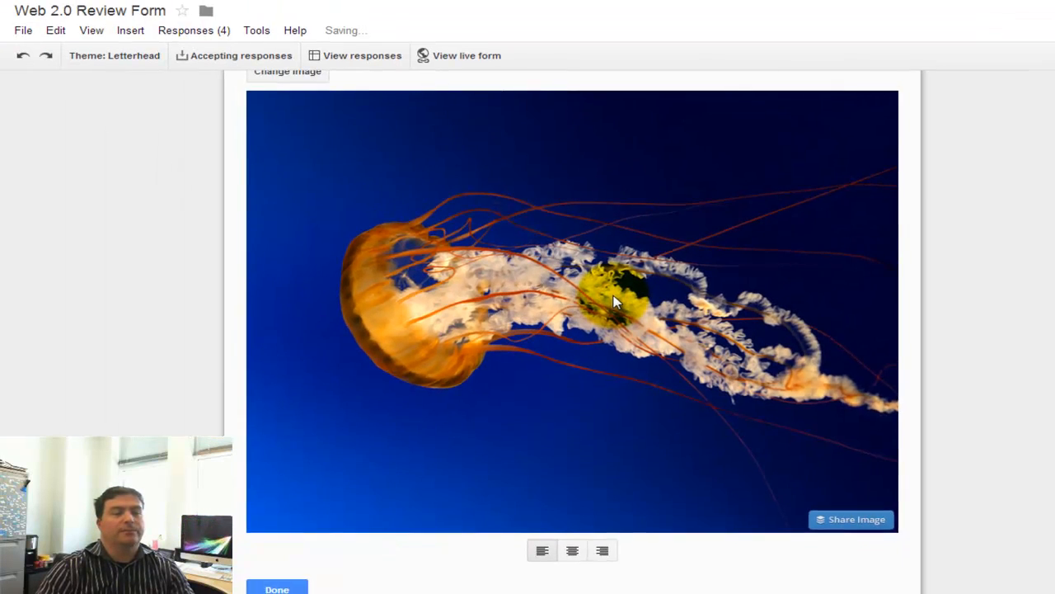
{"action": "scroll", "coordinate": [614, 302], "scroll_direction": "down", "scroll_amount": 3}
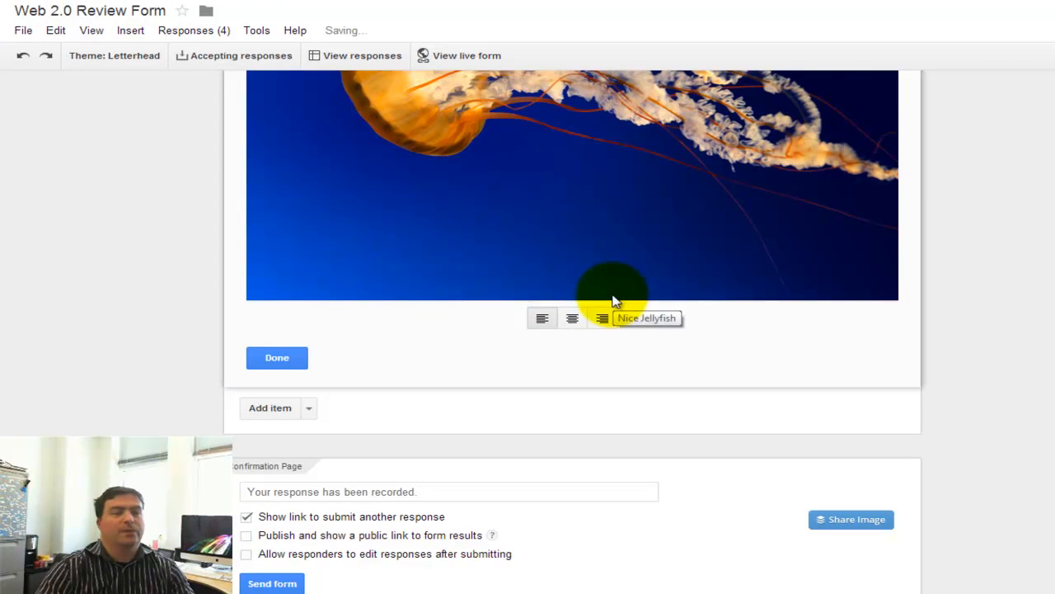
{"action": "left_click", "coordinate": [263, 345]}
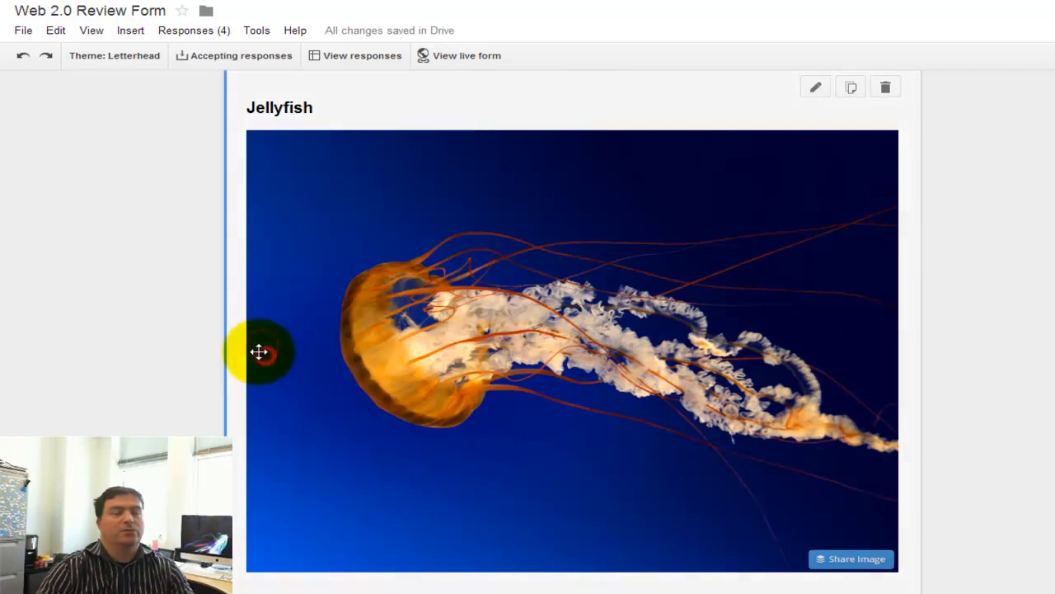
- Add a scale question titled "How Cool is Google Forms?" below the jellyfish image, keeping Scale as its question type
{"action": "scroll", "coordinate": [184, 312], "scroll_direction": "down", "scroll_amount": 3}
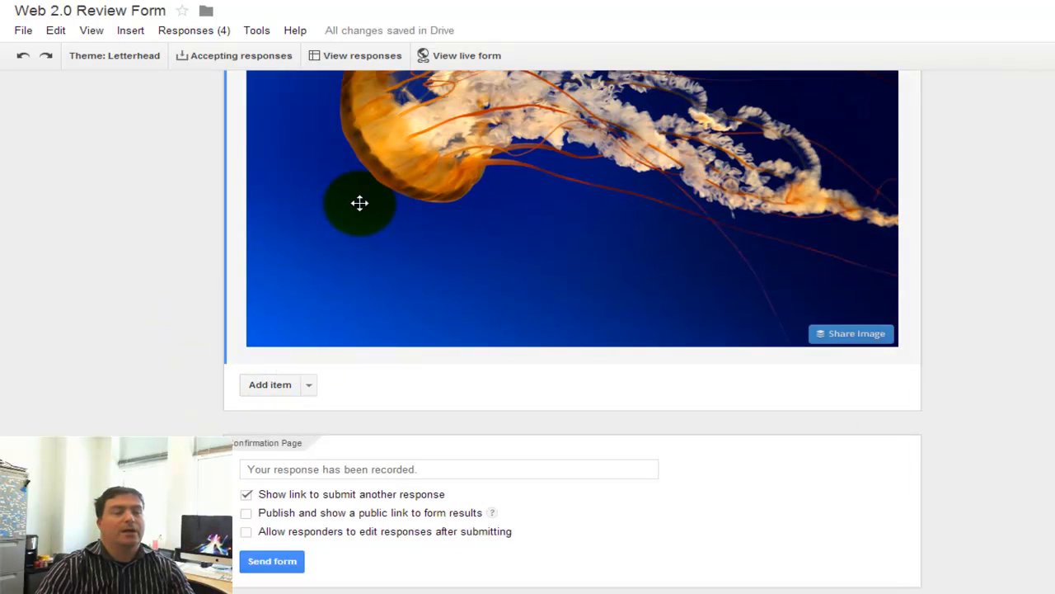
{"action": "left_click", "coordinate": [308, 385]}
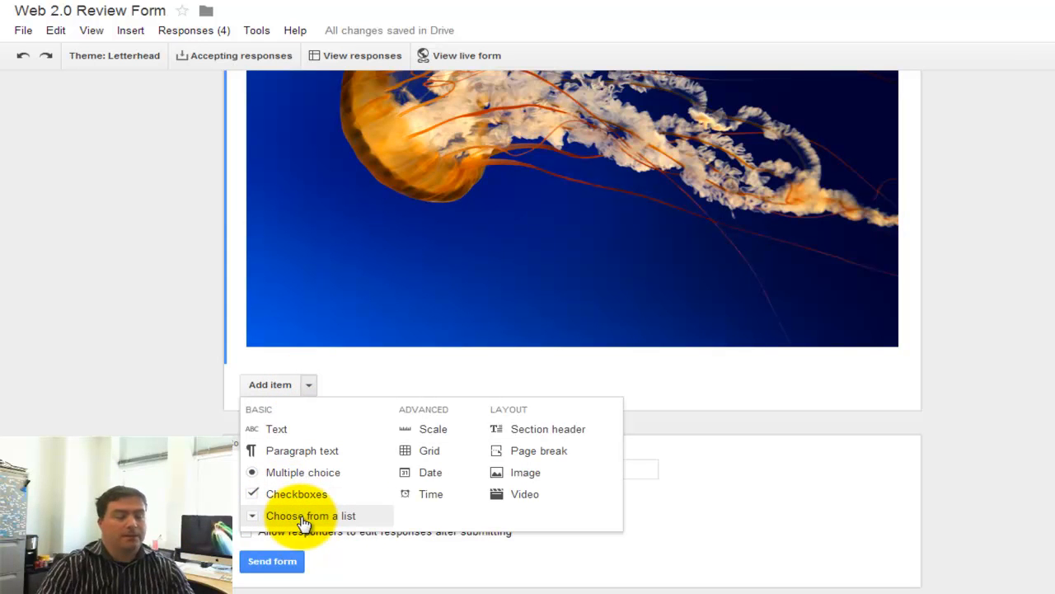
{"action": "left_click", "coordinate": [423, 428]}
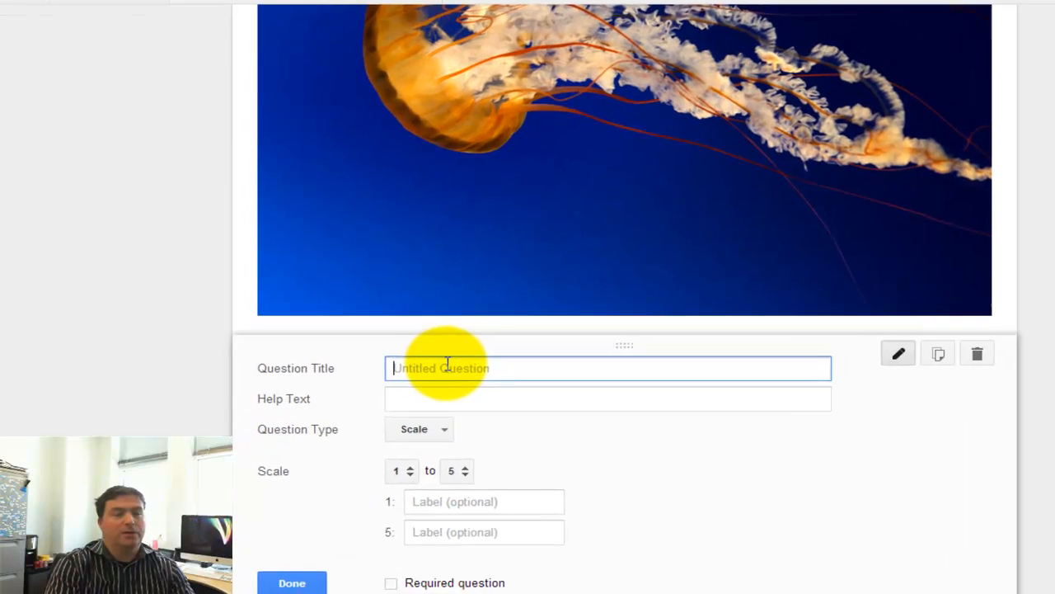
{"action": "type", "text": "Hw"}
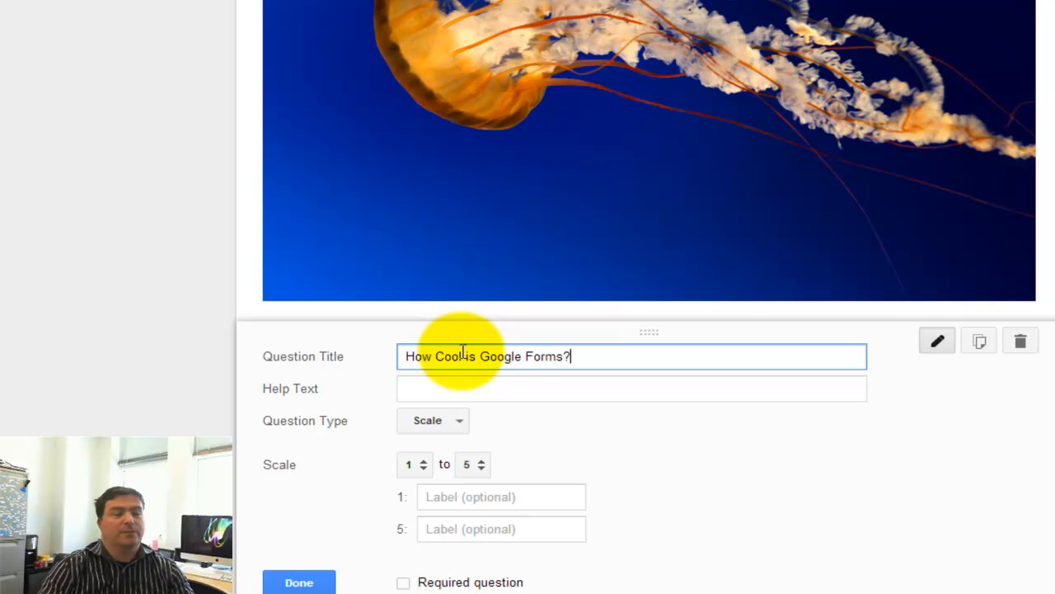
{"action": "left_click", "coordinate": [460, 420]}
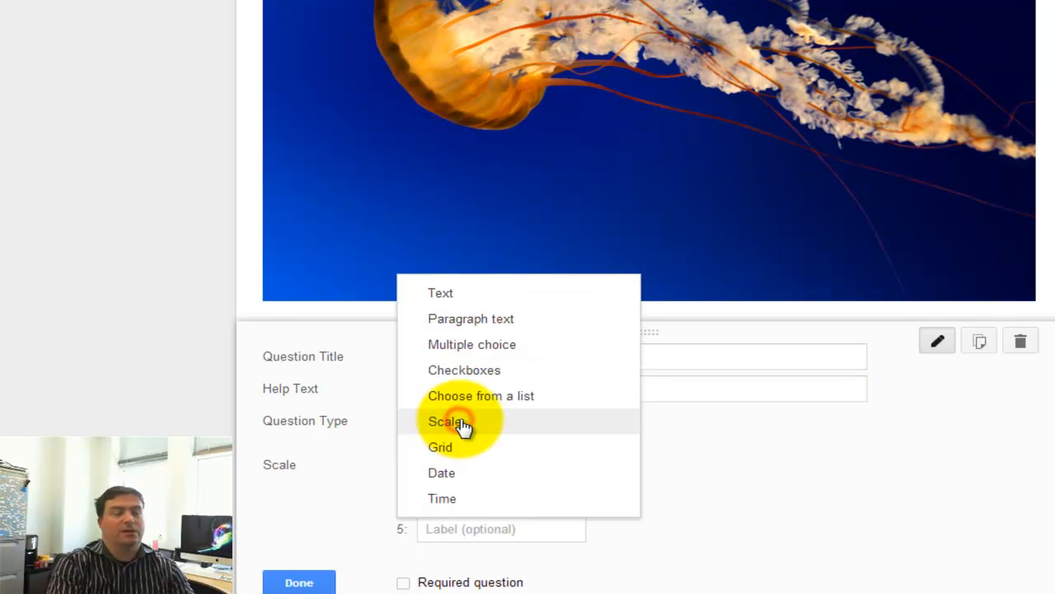
{"action": "left_click", "coordinate": [462, 422]}
- Label the scale's 1 end "Terrible" and its 5 end "Awsome", and finish editing the question
{"action": "scroll", "coordinate": [590, 428], "scroll_direction": "down", "scroll_amount": 2}
{"action": "left_click", "coordinate": [461, 317]}
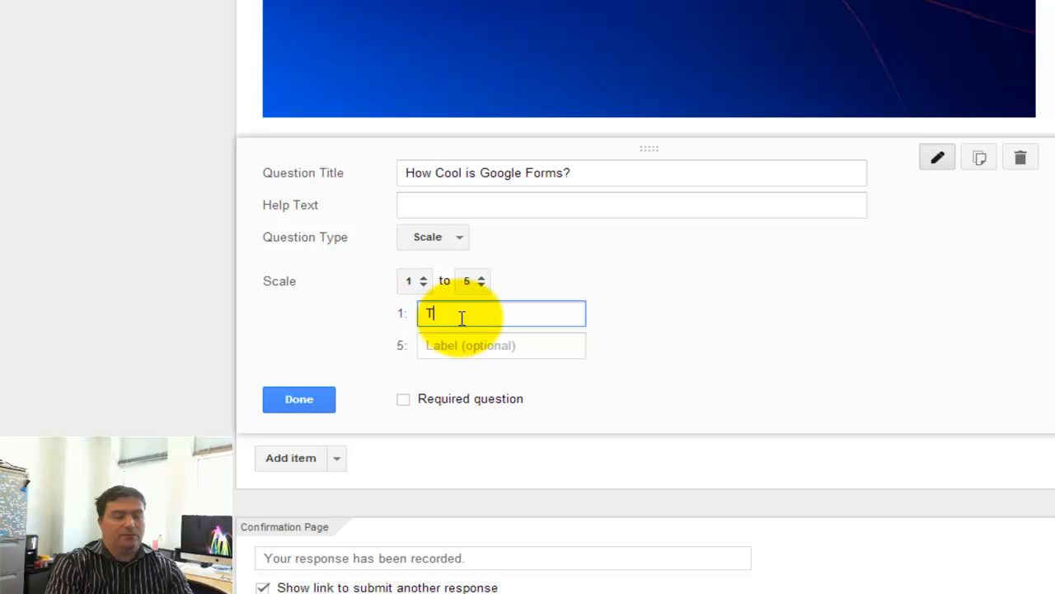
{"action": "left_click", "coordinate": [463, 345]}
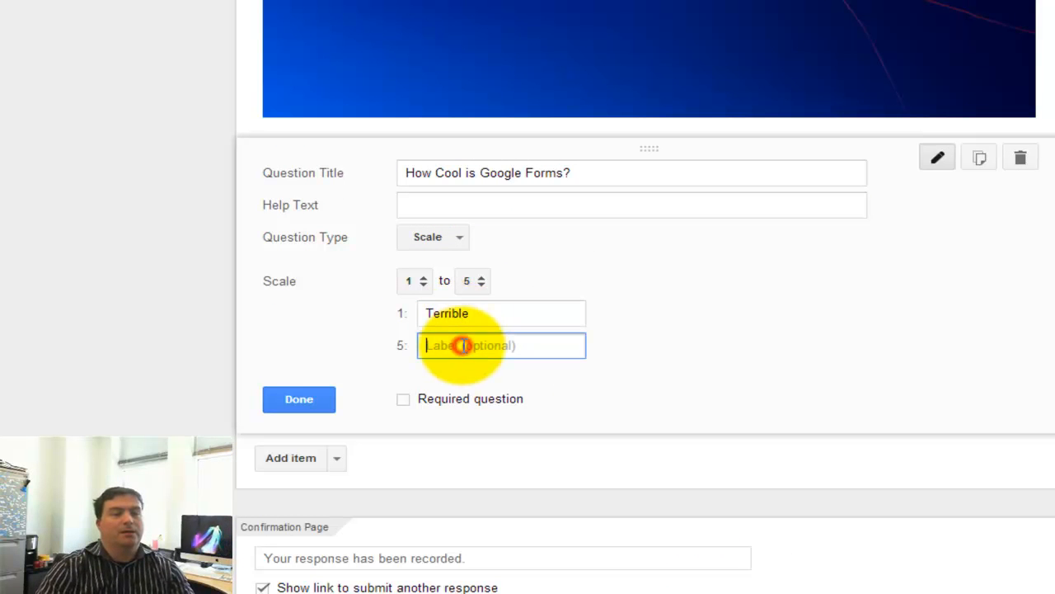
{"action": "left_click", "coordinate": [300, 394]}
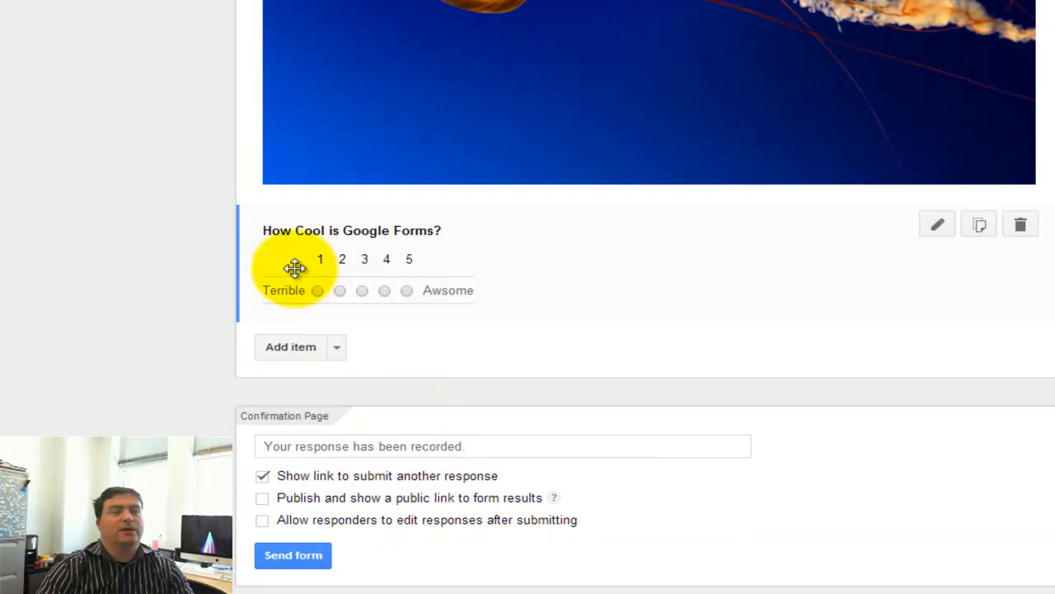
- Open the live version of the Web 2.0 Review Form and close the previously opened responses spreadsheet
{"action": "scroll", "coordinate": [349, 312], "scroll_direction": "up", "scroll_amount": 7}
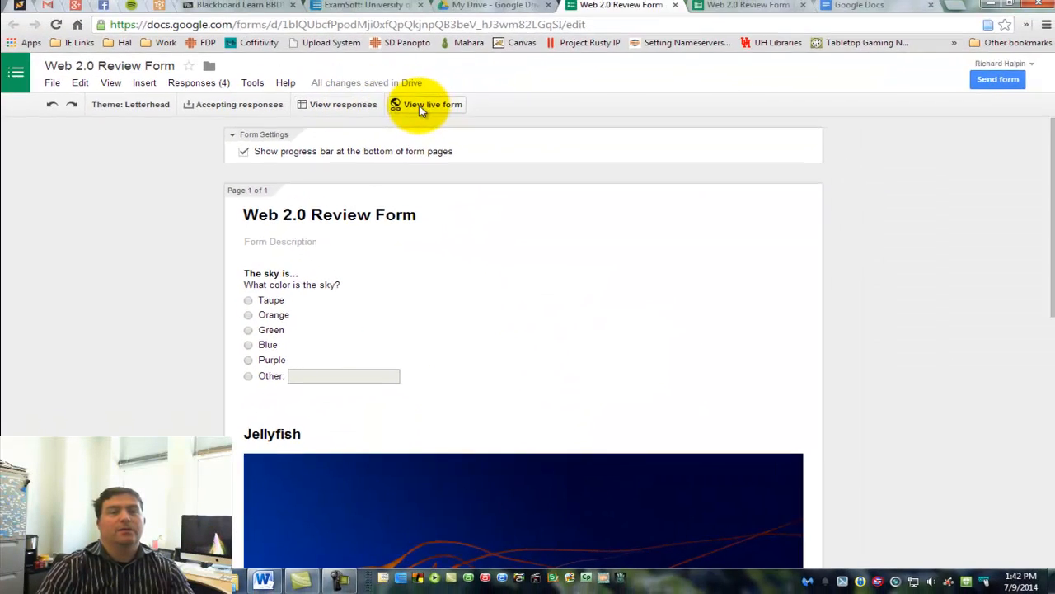
{"action": "left_click", "coordinate": [420, 105]}
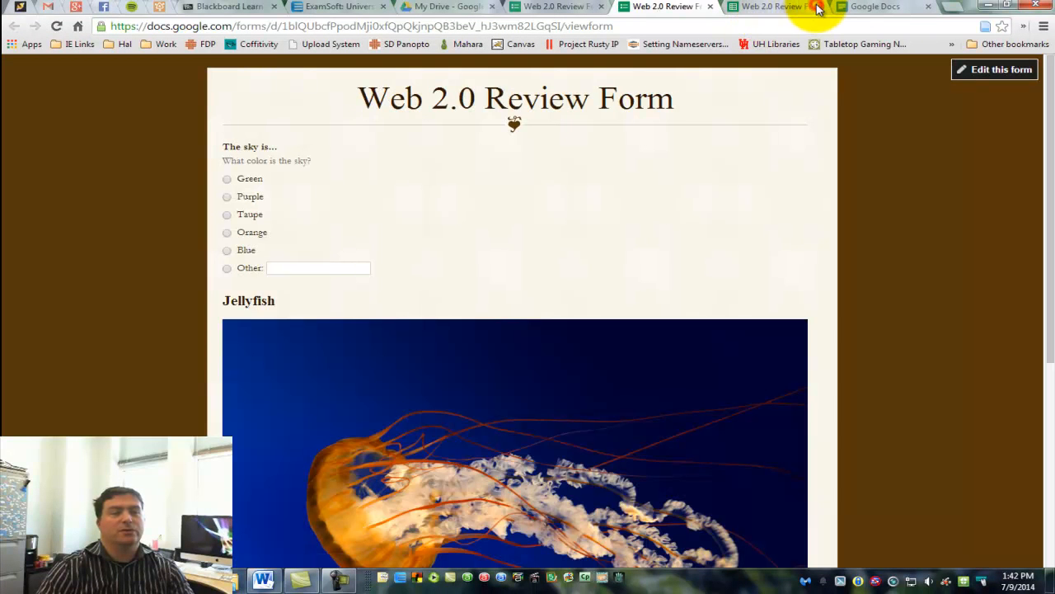
{"action": "left_click", "coordinate": [817, 6]}
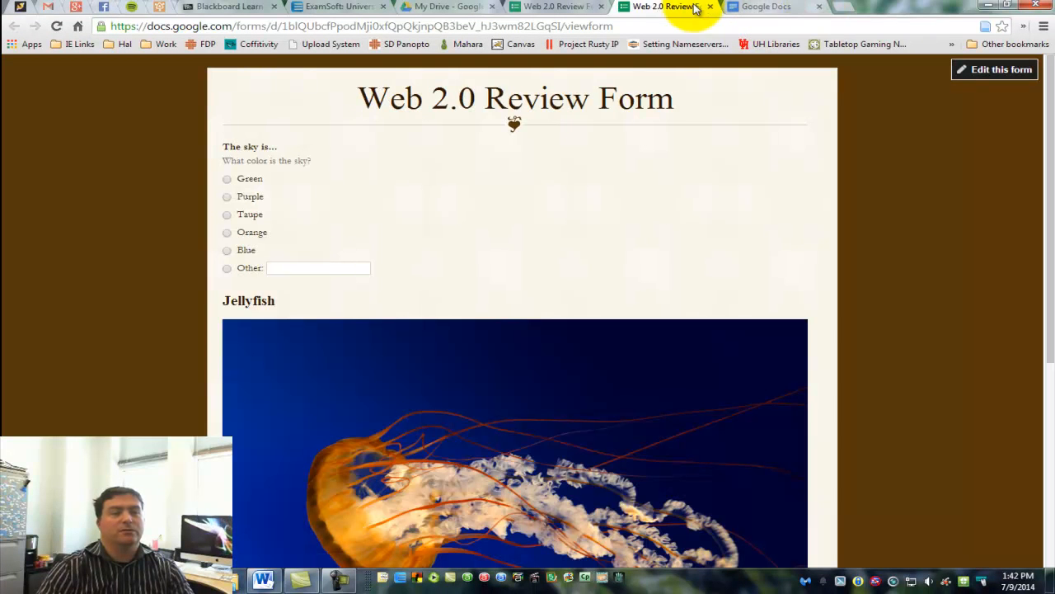
- Submit a test response with Taupe as the sky color and 5 for How Cool is Google Forms, and close the confirmation page
{"action": "left_click", "coordinate": [227, 214]}
{"action": "scroll", "coordinate": [517, 282], "scroll_direction": "down", "scroll_amount": 3}
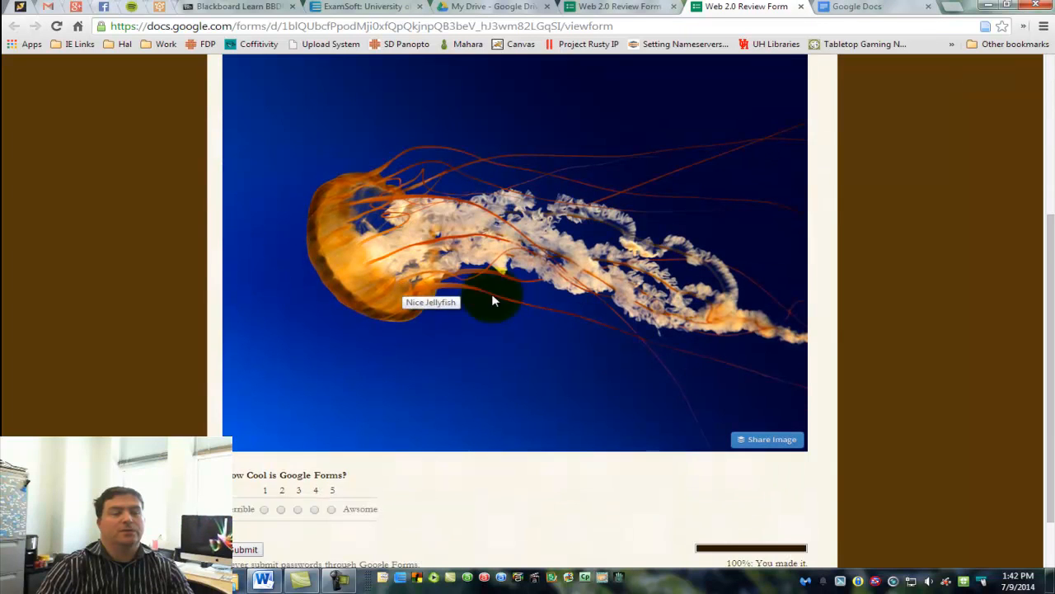
{"action": "scroll", "coordinate": [413, 322], "scroll_direction": "down", "scroll_amount": 2}
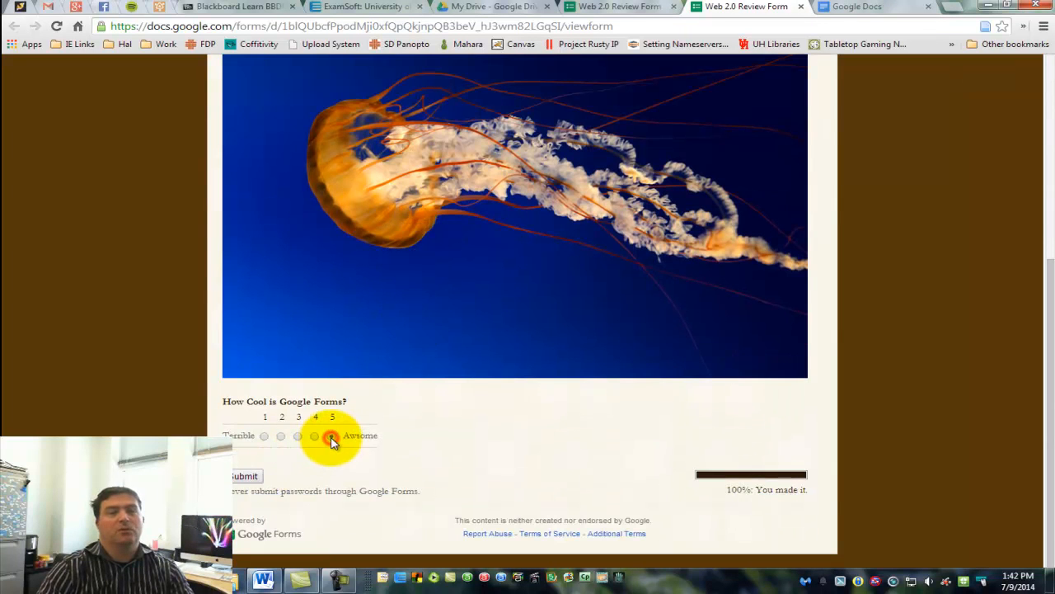
{"action": "left_click", "coordinate": [245, 476]}
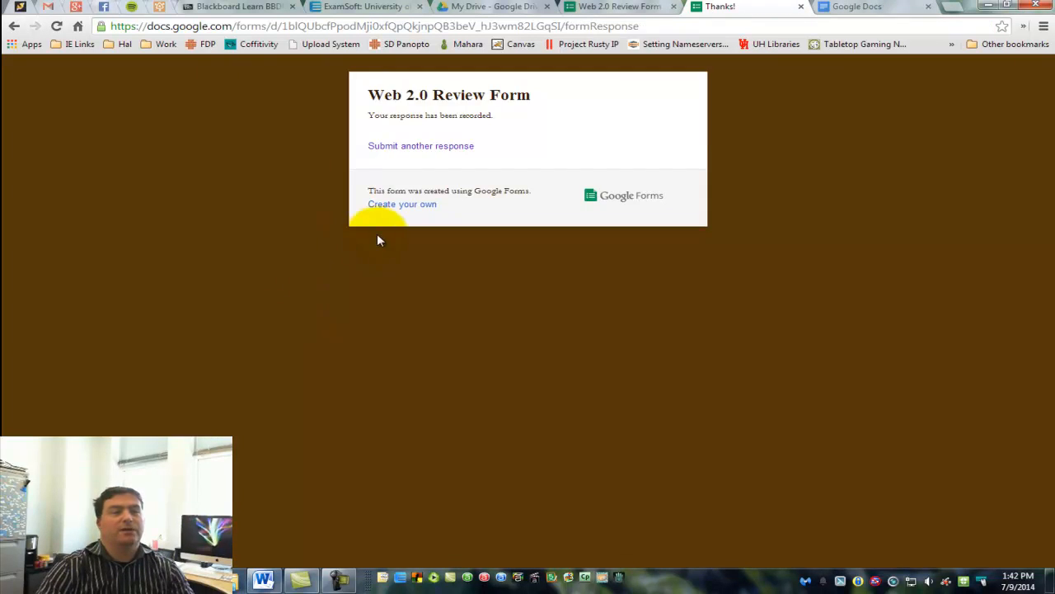
{"action": "left_click", "coordinate": [800, 5]}
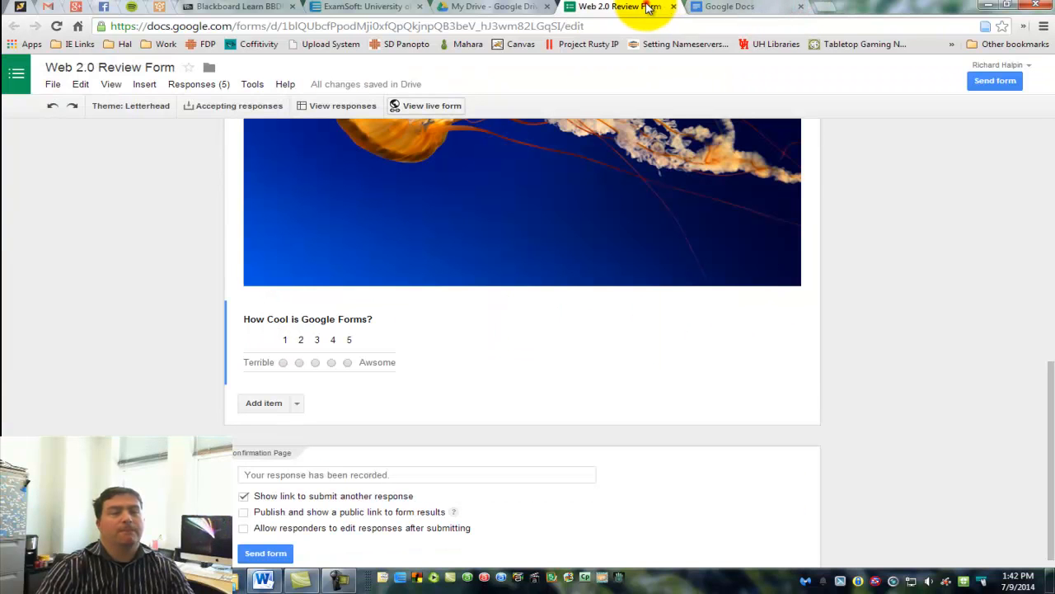
- Check the form's collected responses in the spreadsheet, and close both the spreadsheet and the form editor
{"action": "left_click", "coordinate": [338, 105]}
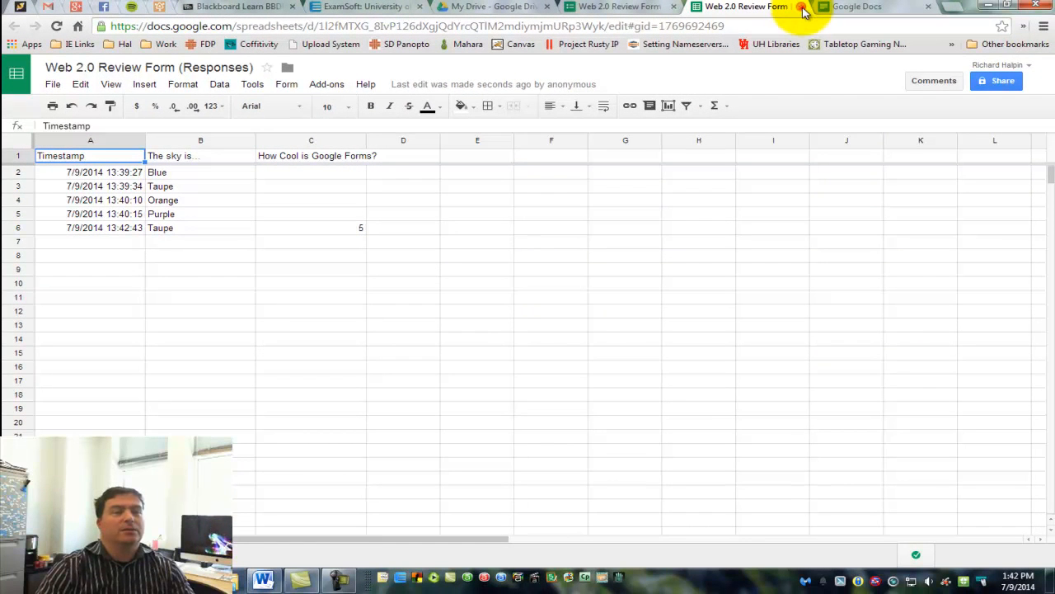
{"action": "left_click", "coordinate": [802, 8]}
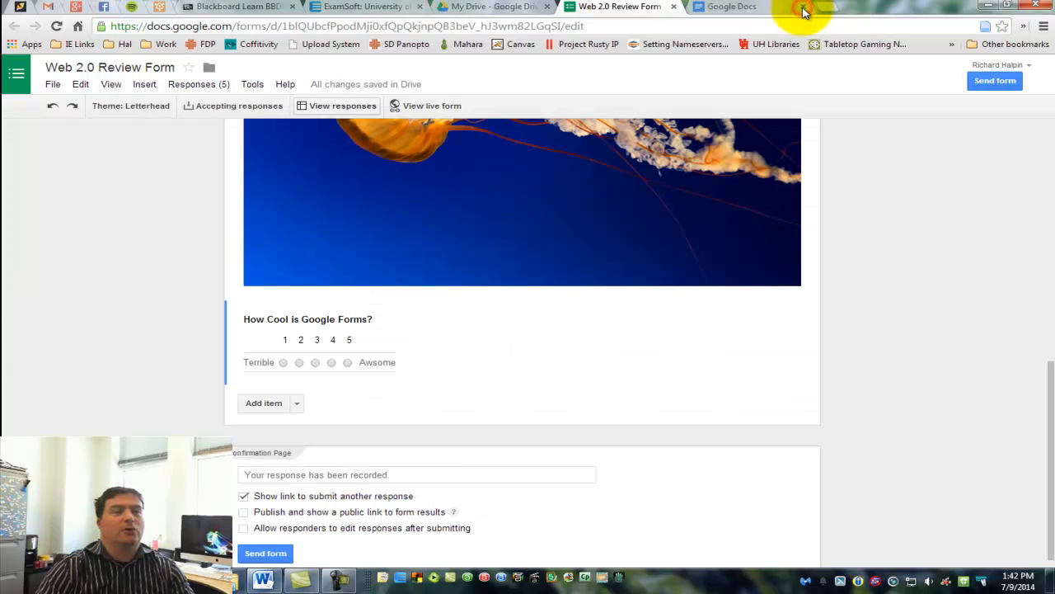
{"action": "left_click", "coordinate": [675, 7]}
- Create a new presentation from My Drive using the Paper Plane theme
{"action": "left_click", "coordinate": [462, 7]}
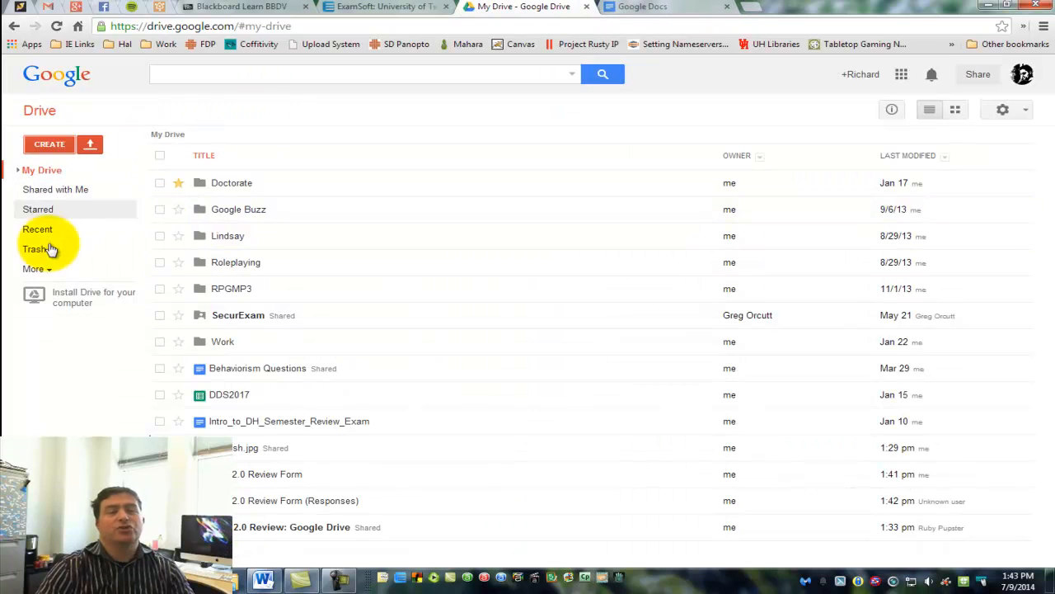
{"action": "left_click", "coordinate": [50, 147]}
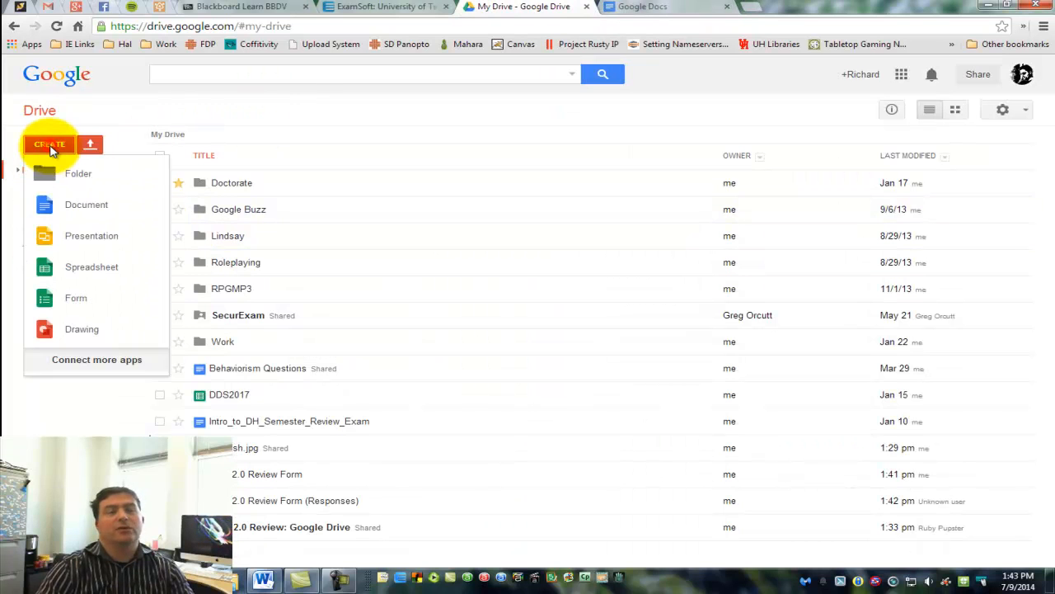
{"action": "left_click", "coordinate": [76, 238]}
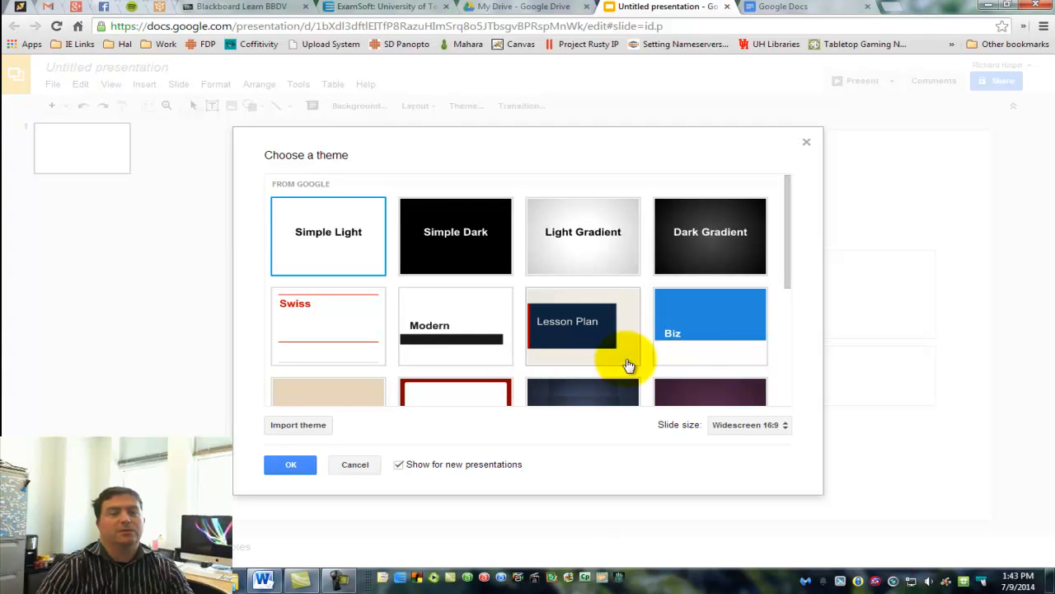
{"action": "left_click_drag", "start_coordinate": [792, 256], "coordinate": [734, 308]}
{"action": "left_click", "coordinate": [734, 308]}
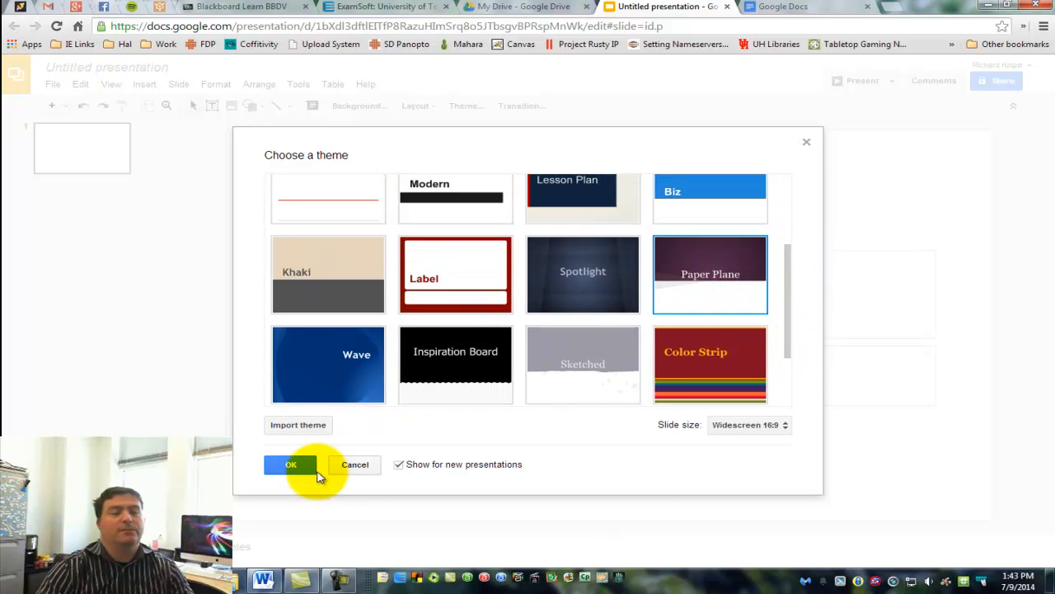
{"action": "left_click", "coordinate": [290, 464]}
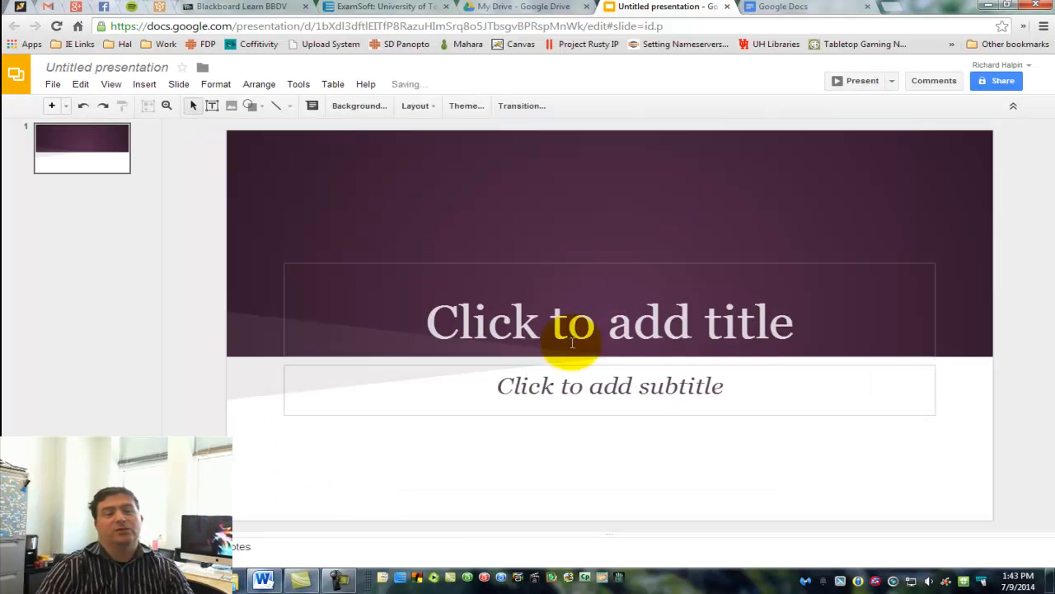
- Try out the title and subtitle placeholders on the first slide and review the available slide commands
{"action": "left_click", "coordinate": [599, 331]}
{"action": "left_click", "coordinate": [588, 388]}
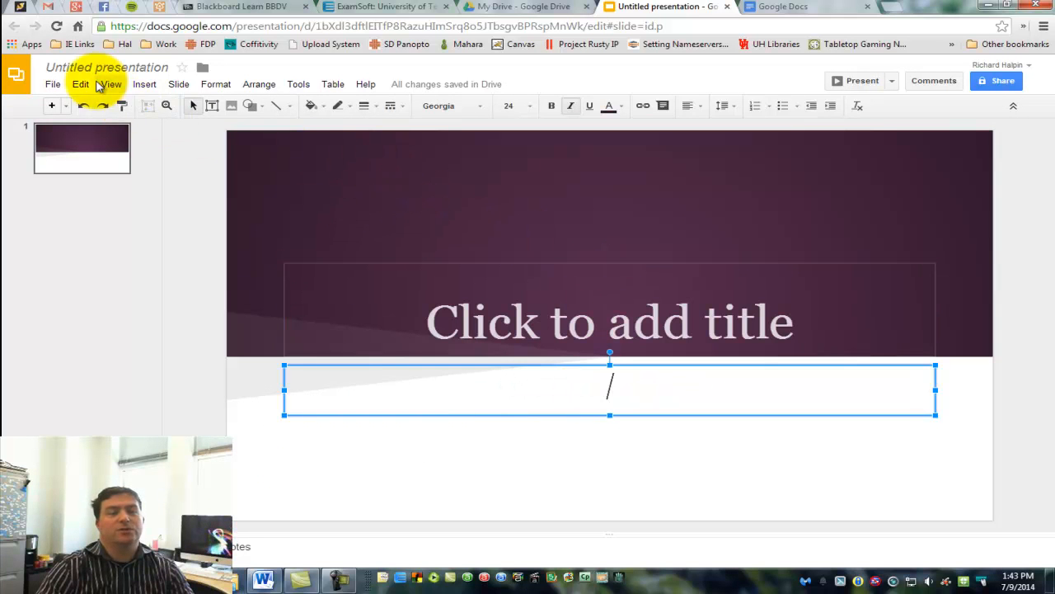
{"action": "left_click", "coordinate": [178, 84]}
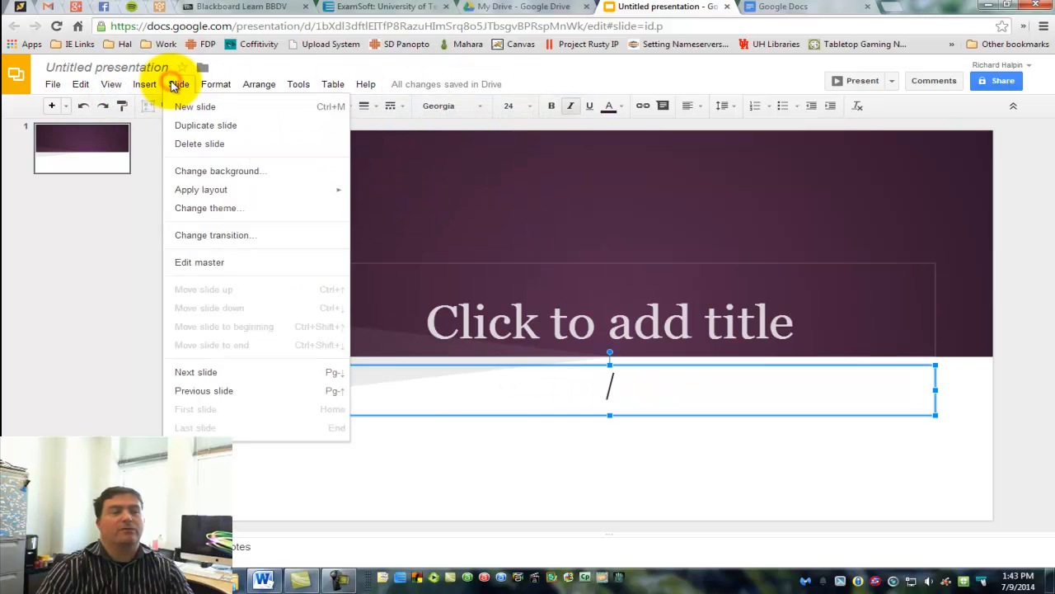